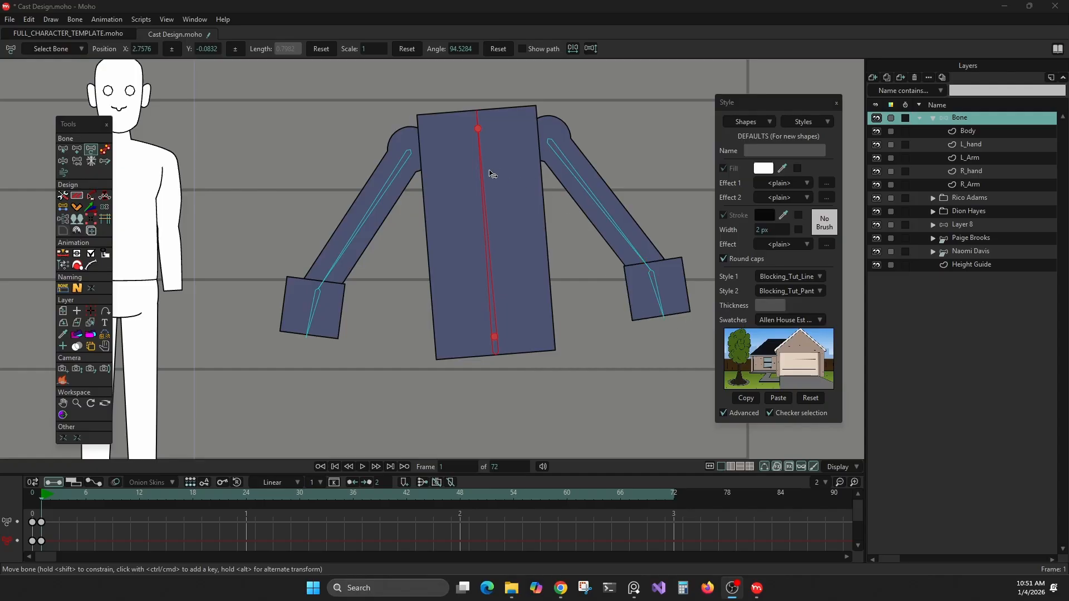
Step: Test-pose the block rig at frame 1 by rotating the torso bone and swinging the arm bones
mouse_move(491, 172)
mouse_down()
mouse_move(479, 167)
mouse_move(510, 167)
mouse_up()
click(296, 166)
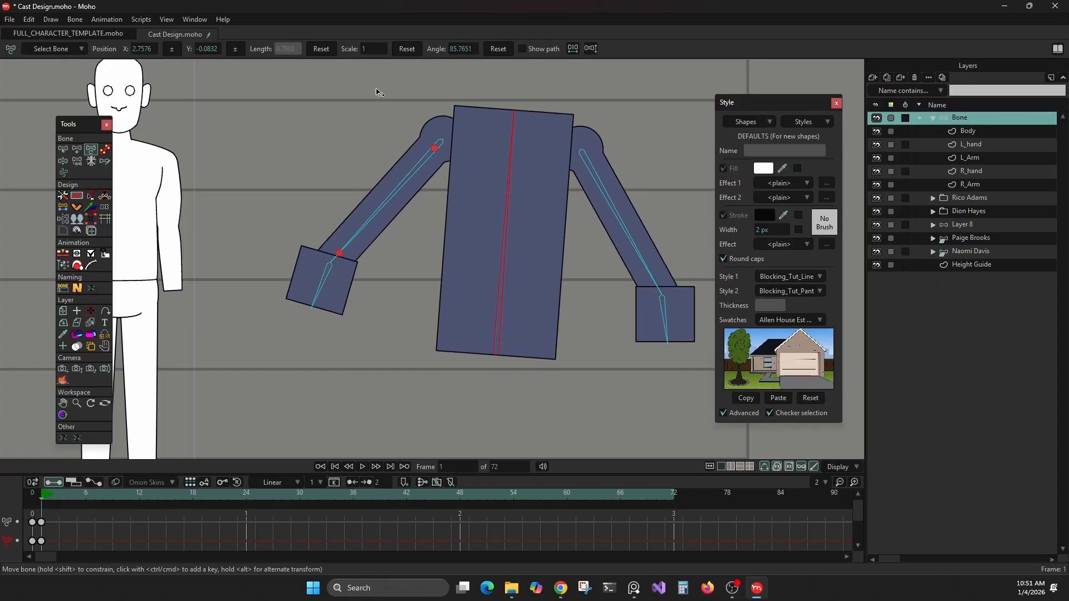
click(271, 273)
click(600, 202)
click(499, 168)
Step: Split the torso bone into three chained pieces at frame 0 and display the bones' parent links
key(Left)
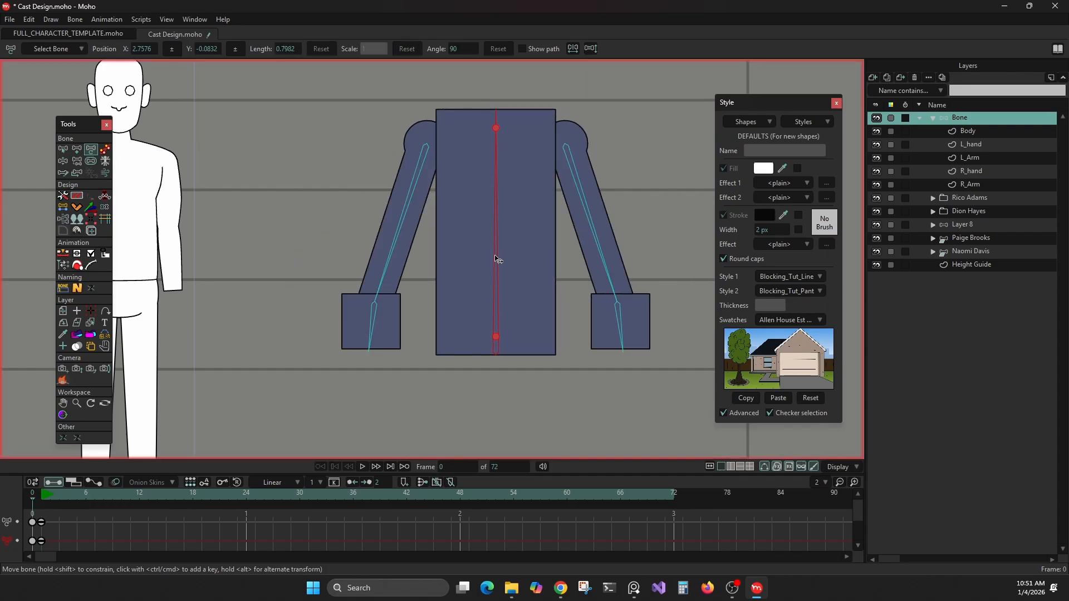
click(364, 197)
click(80, 125)
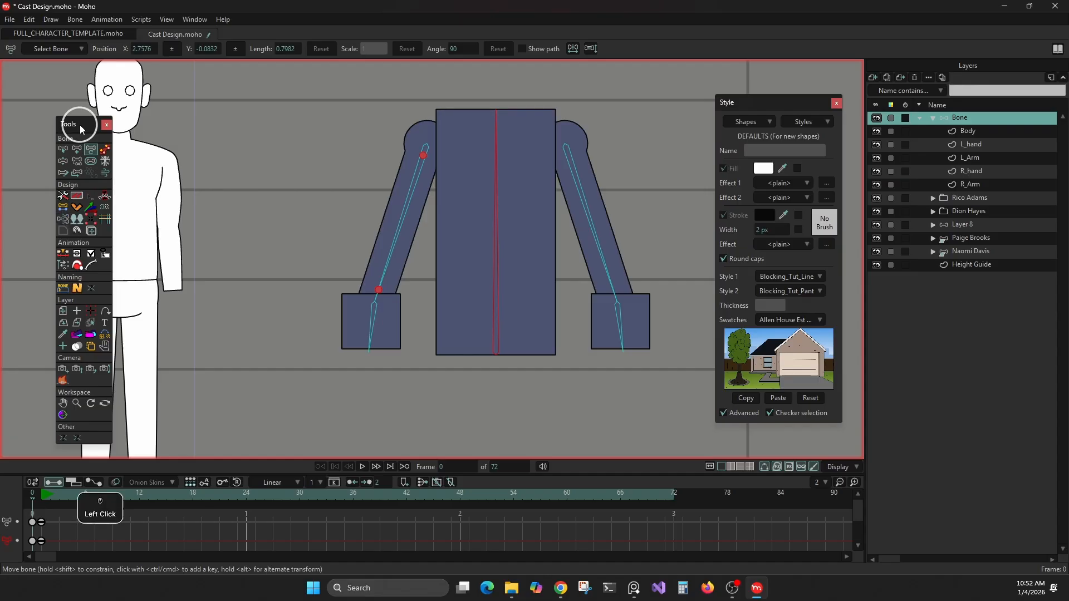
click(62, 220)
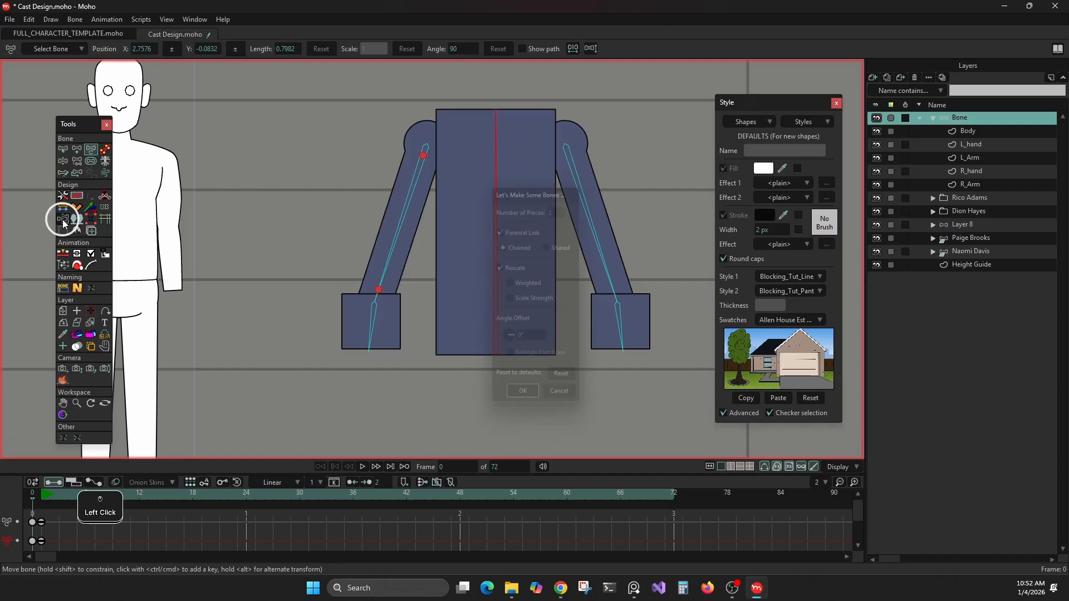
drag(536, 191, 615, 182)
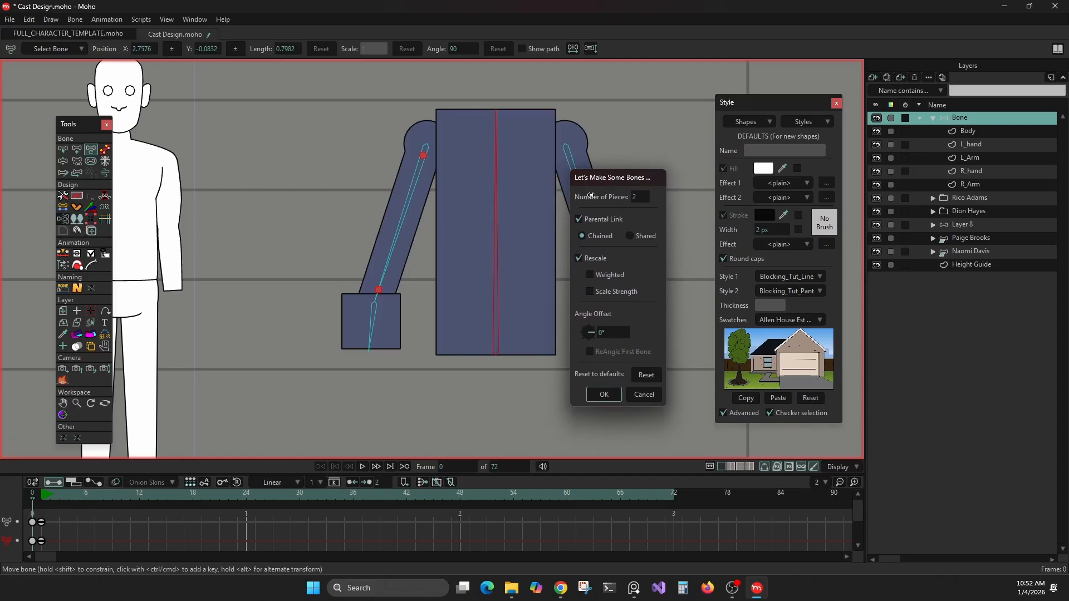
mouse_move(643, 195)
mouse_down()
mouse_move(631, 200)
mouse_move(638, 209)
mouse_up()
click(595, 395)
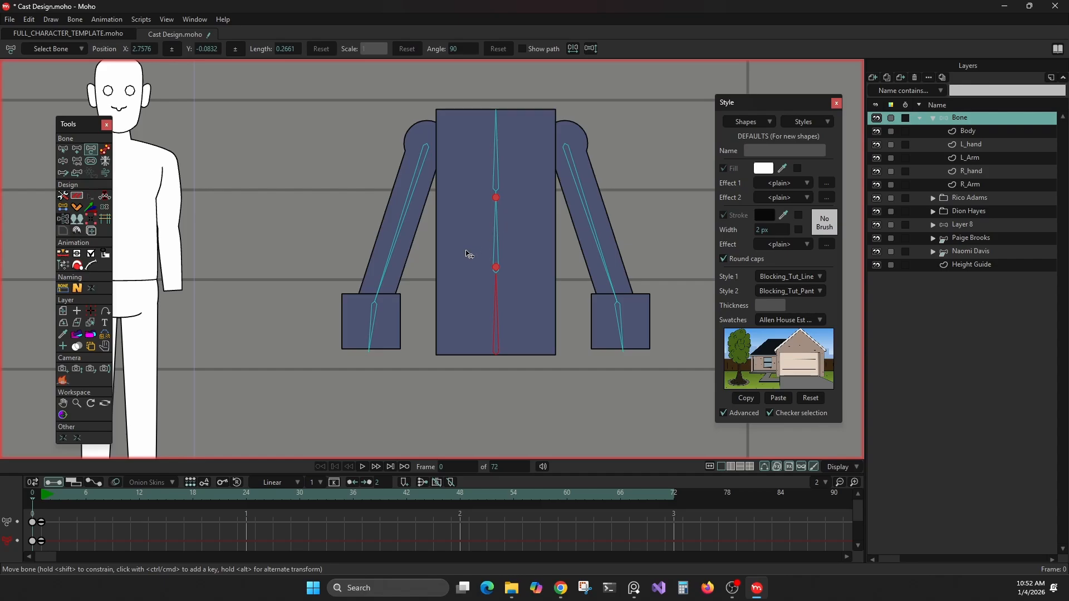
click(79, 162)
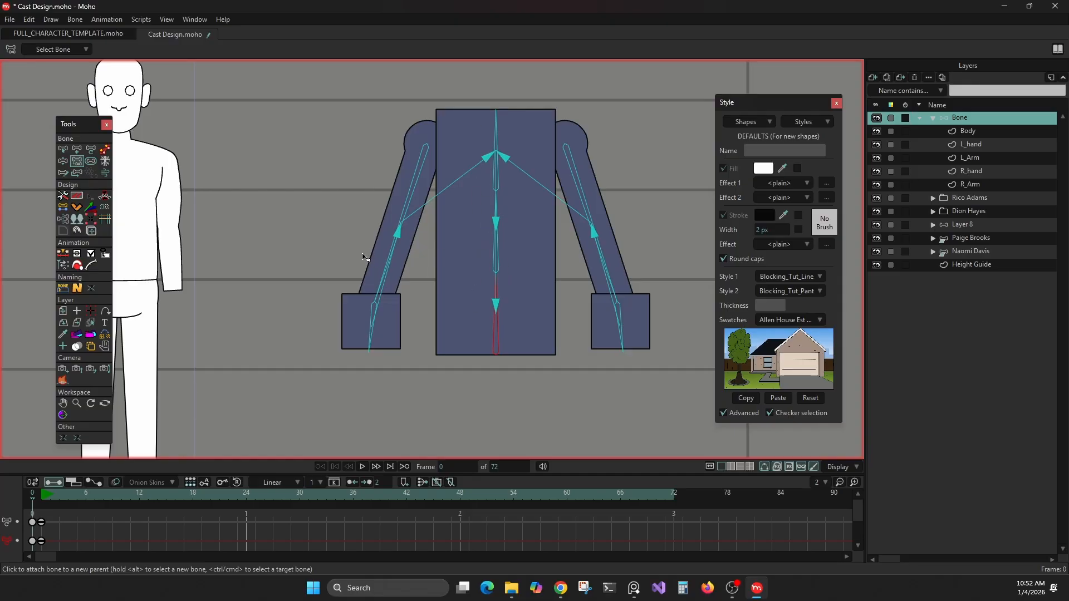
Step: Create a reference copy of the R_Arm layer and place it above the Body layer in the Bone group
click(93, 347)
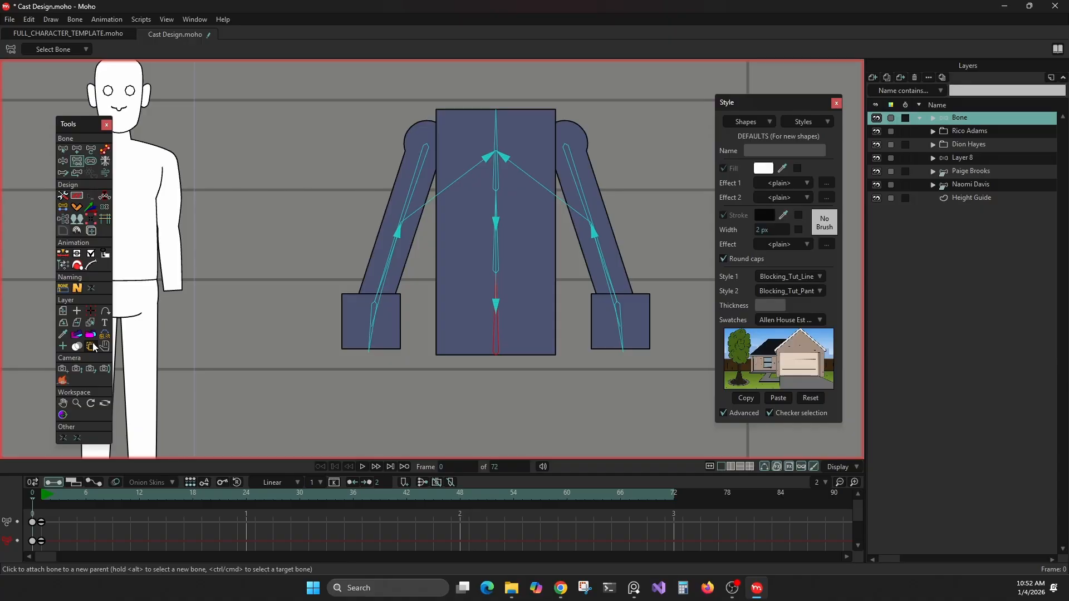
click(933, 117)
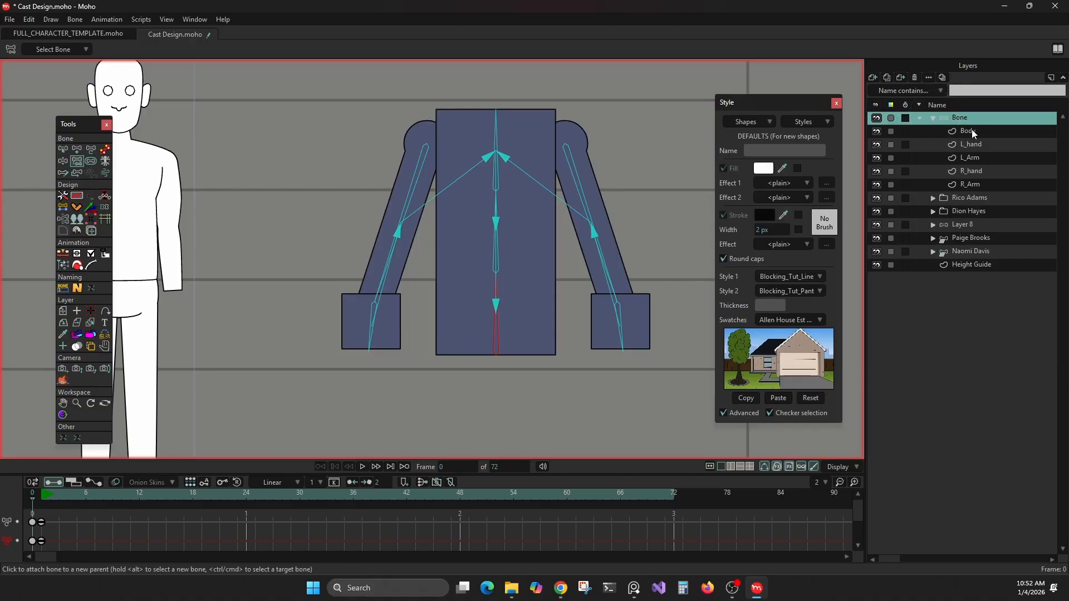
click(965, 182)
click(967, 167)
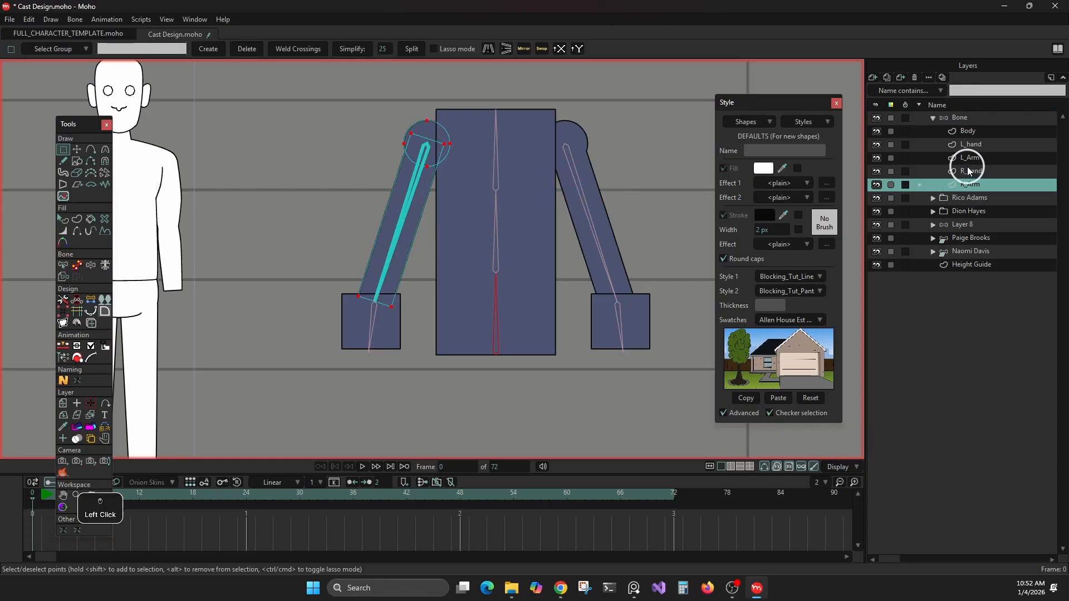
click(964, 183)
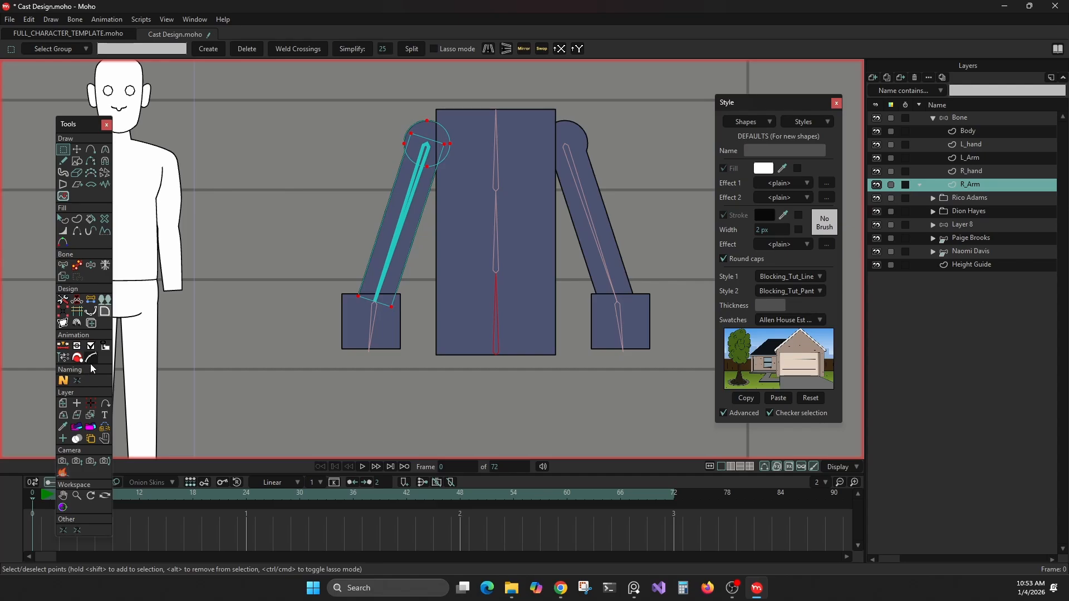
click(89, 439)
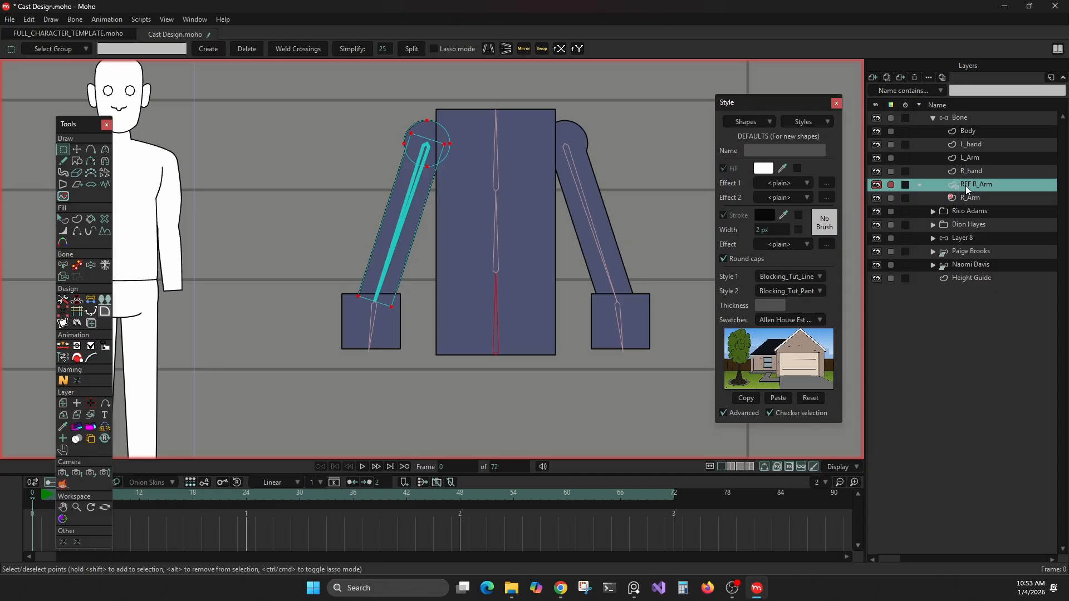
drag(965, 185, 977, 130)
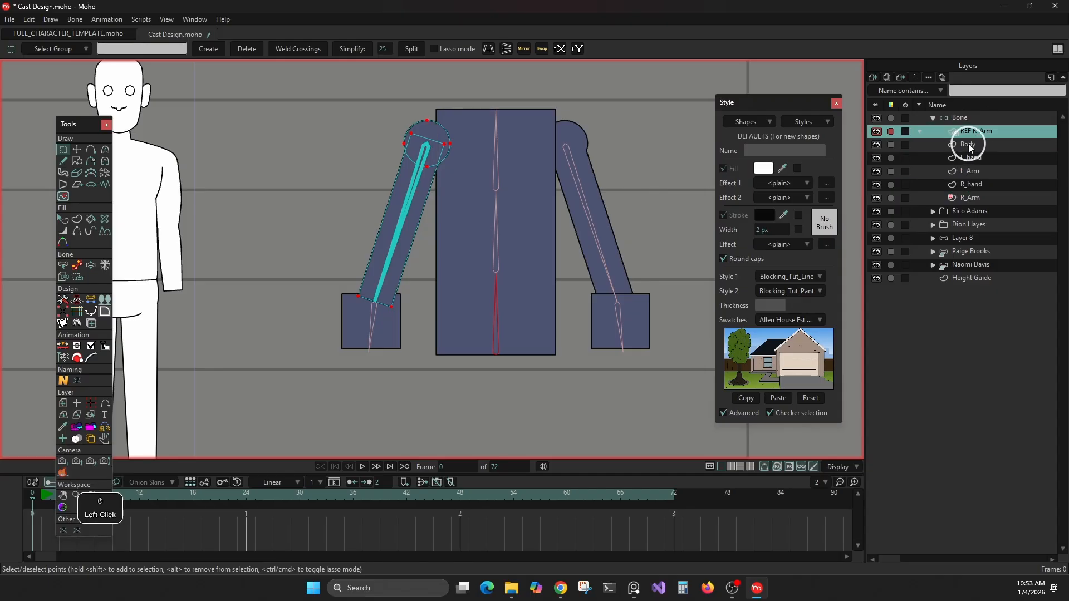
click(969, 146)
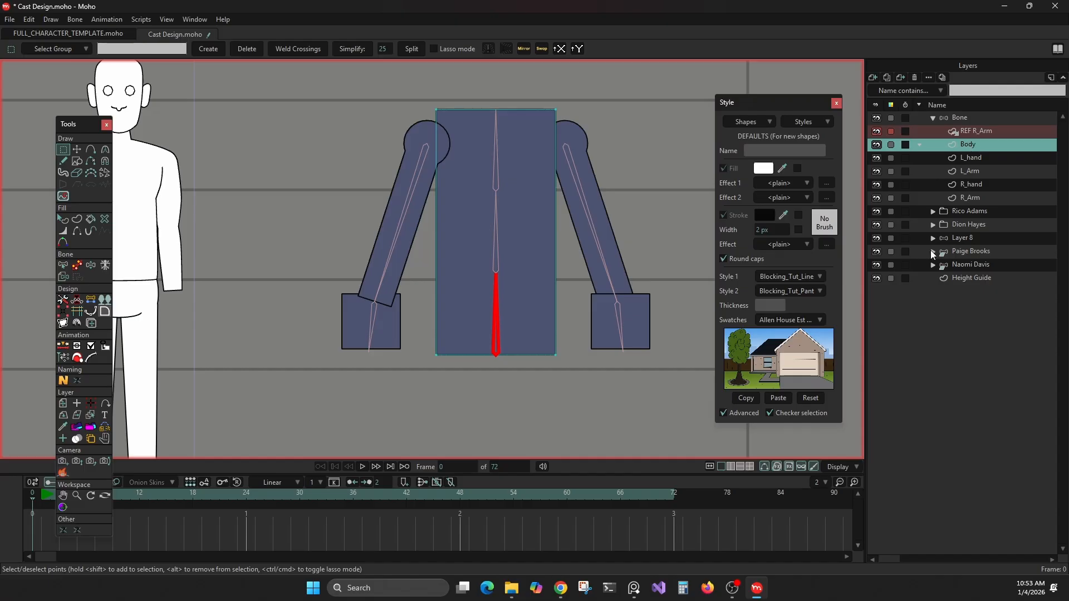
Step: Expand the rig group of the character in the black T-shirt, select that group and go to frame 1
click(932, 265)
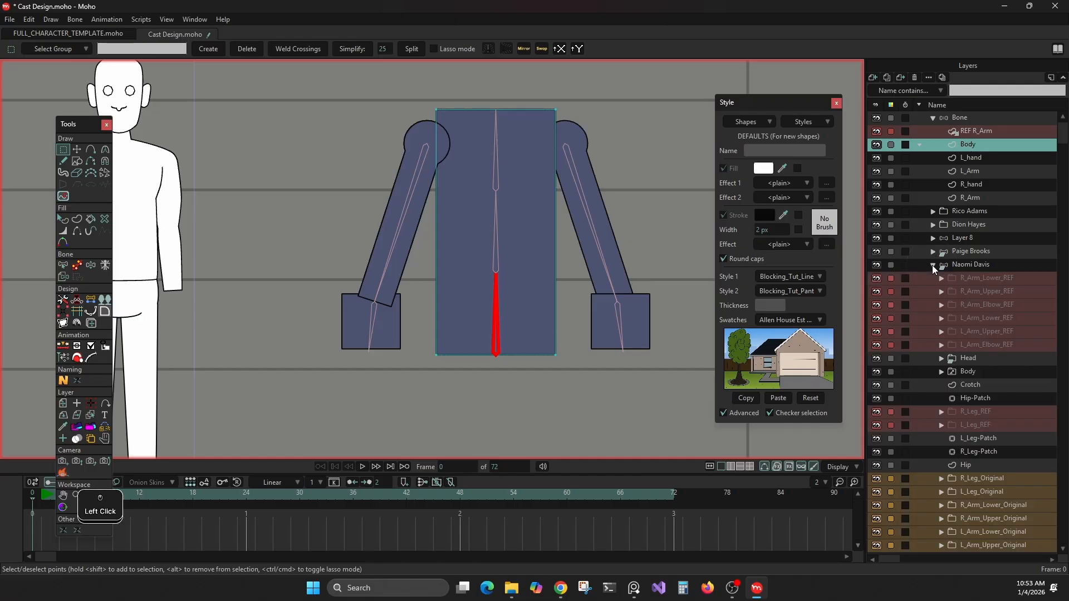
scroll(283, 175, down, 5)
drag(334, 206, 719, 211)
scroll(315, 262, up, 4)
click(971, 265)
click(43, 500)
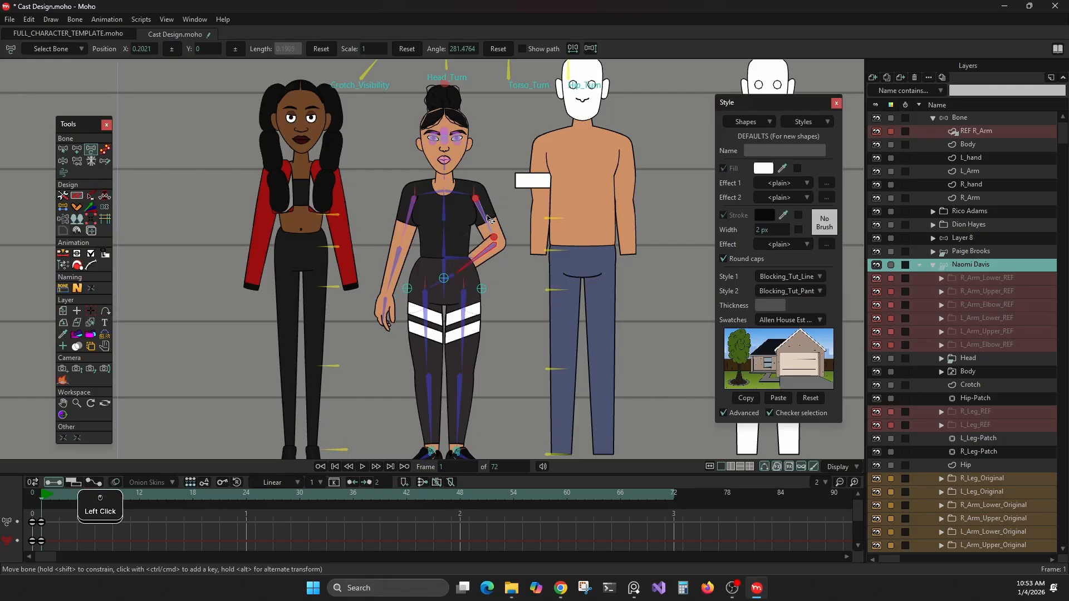
Step: Pose the character's left arm across the waist and rotate the Torso_Turn control bone to about 172°
drag(487, 215, 487, 215)
click(500, 247)
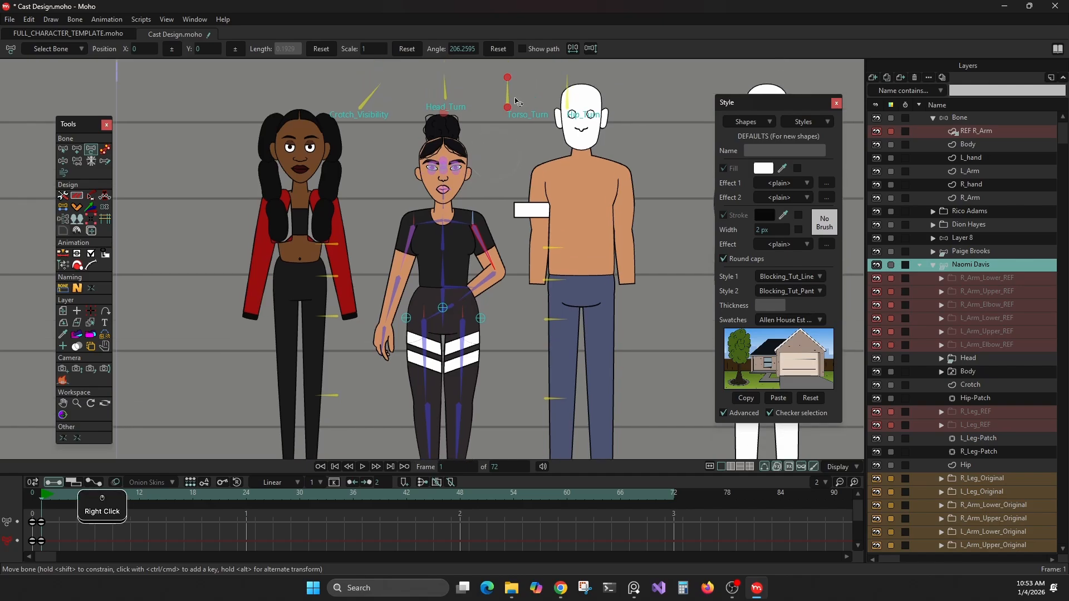
click(496, 101)
mouse_move(496, 102)
mouse_down()
mouse_move(509, 91)
mouse_move(492, 100)
mouse_up()
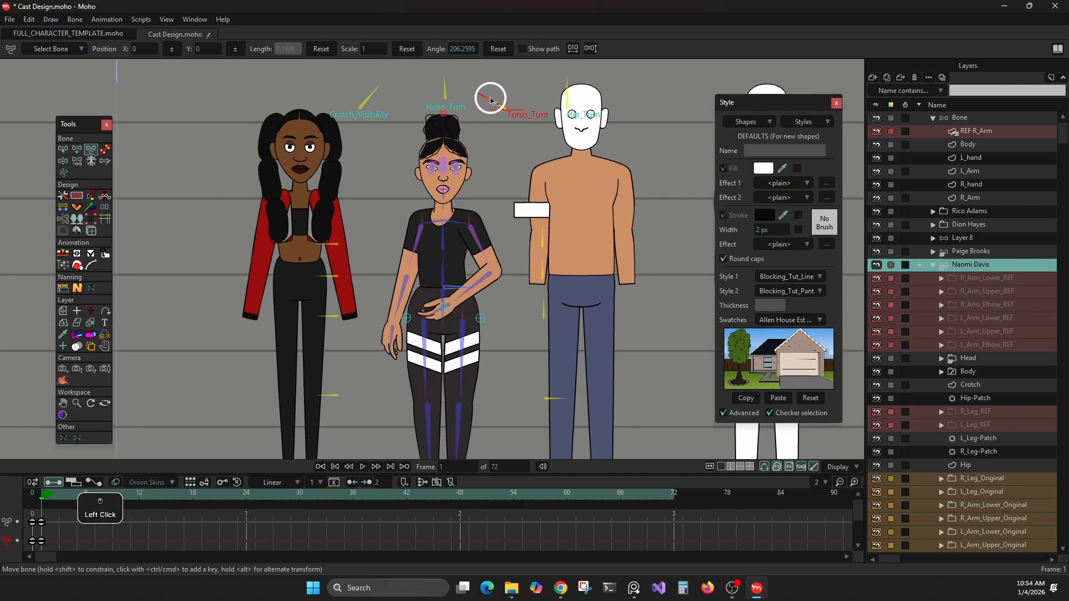
click(481, 319)
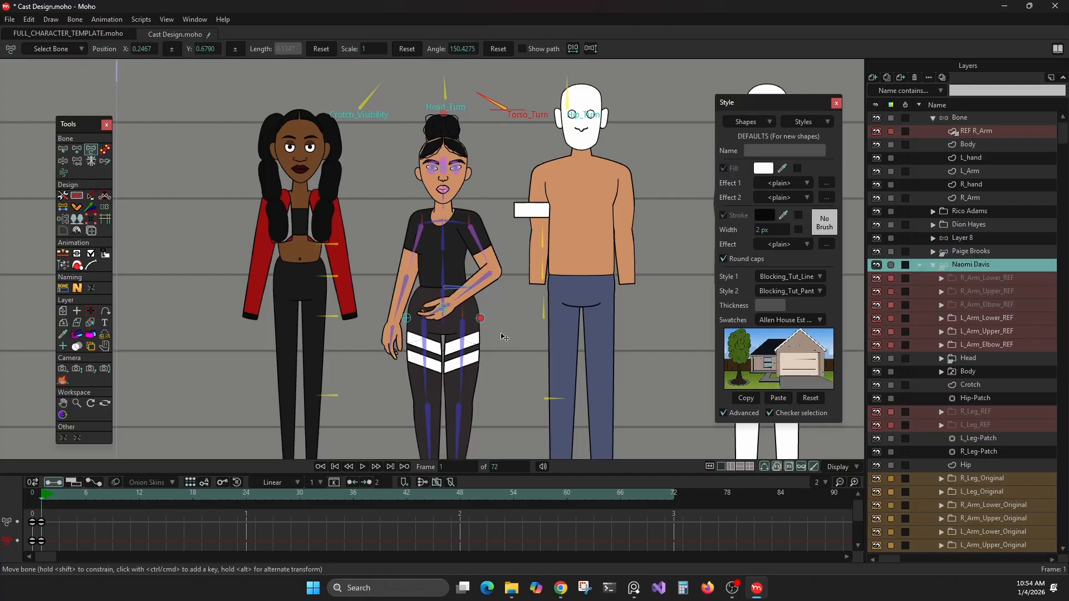
click(551, 398)
scroll(960, 493, down, 1)
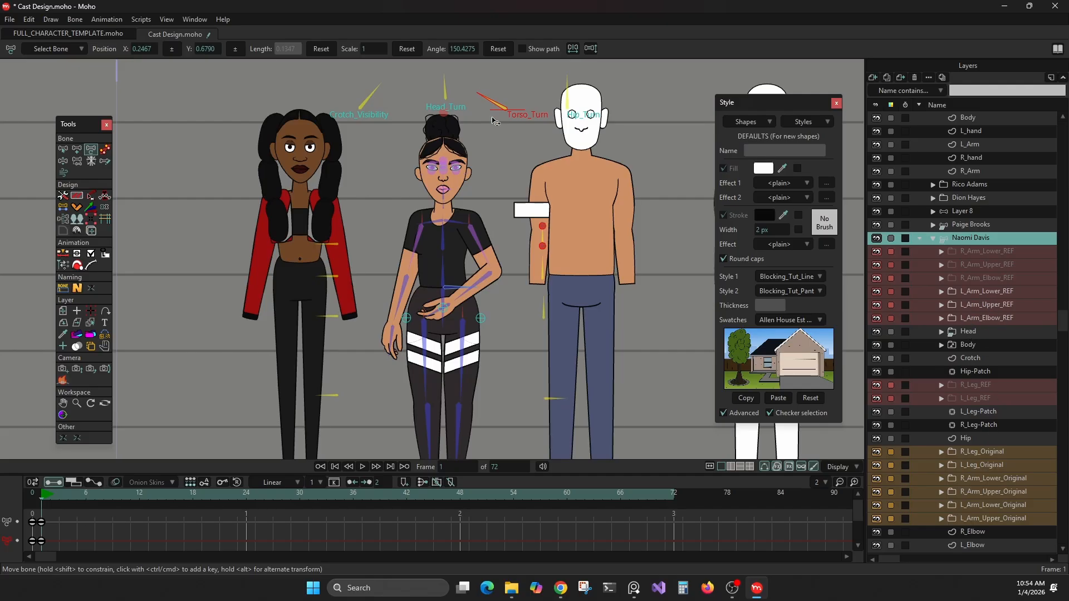
drag(492, 103, 461, 137)
Step: Test the left arm's visibility control bones, including L_Arm_Lower_Visibility
click(550, 306)
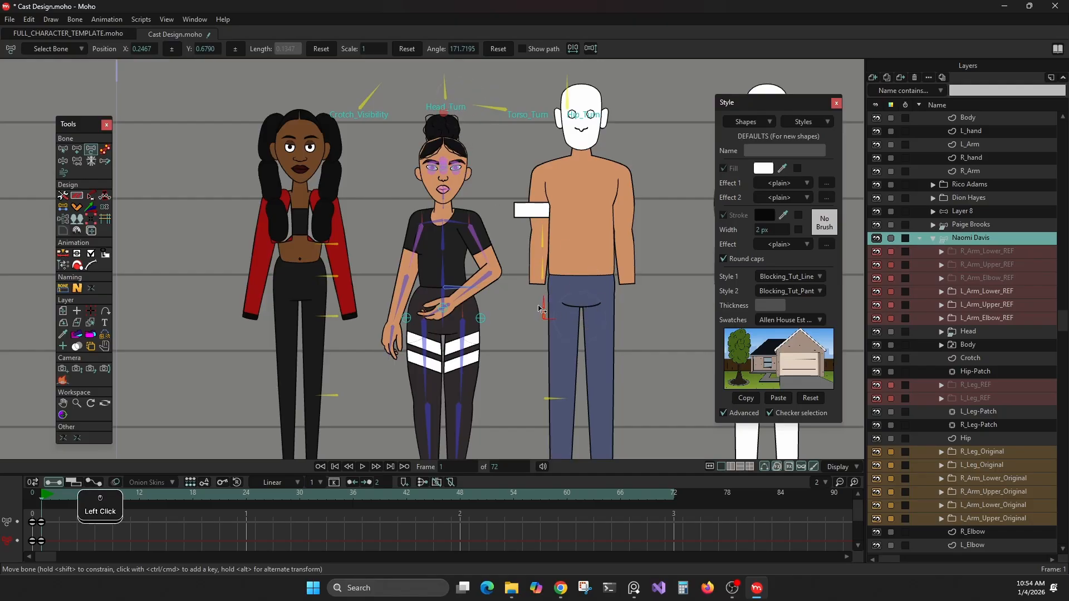
drag(543, 306, 596, 334)
click(546, 307)
click(63, 149)
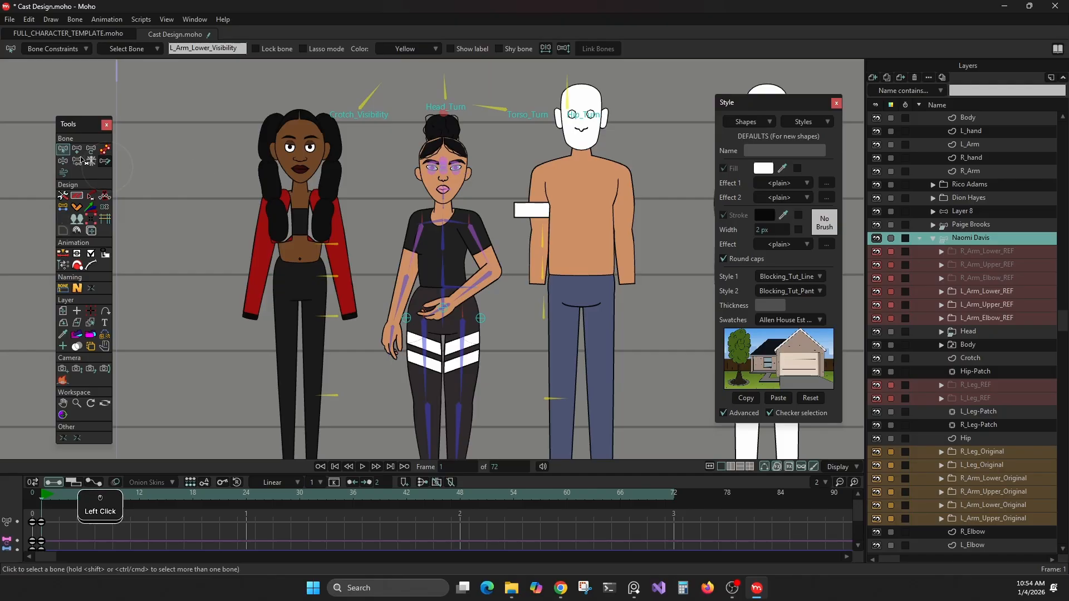
click(90, 149)
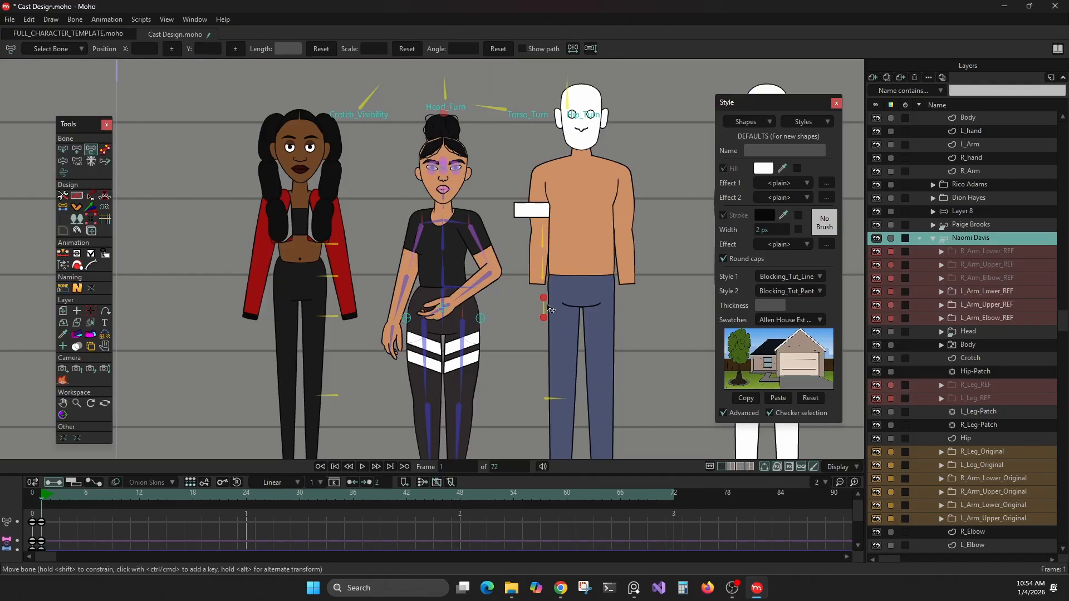
drag(546, 308, 648, 357)
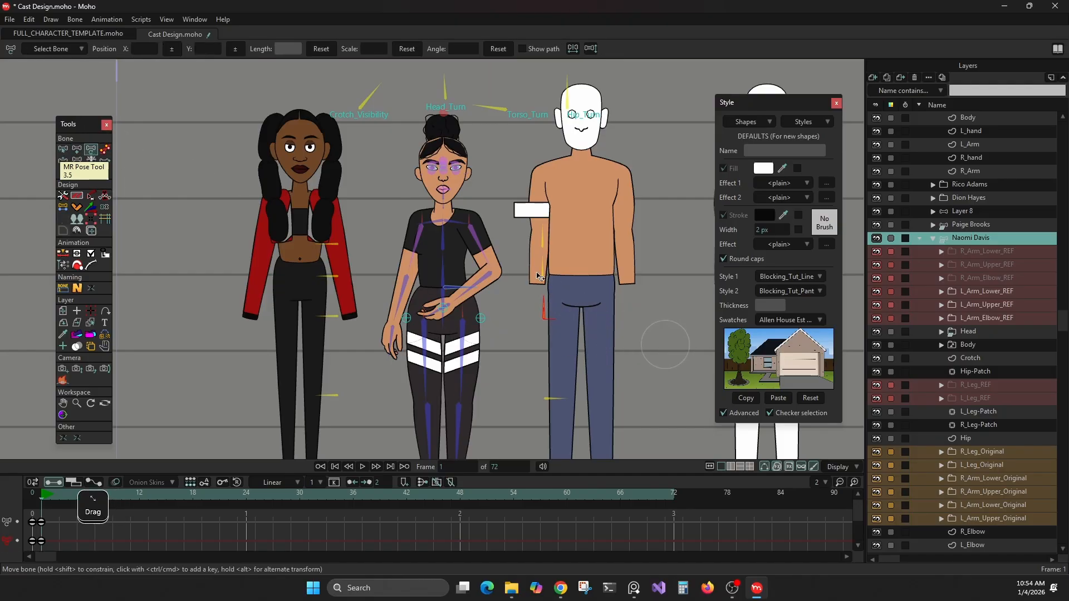
click(543, 270)
drag(543, 242, 488, 240)
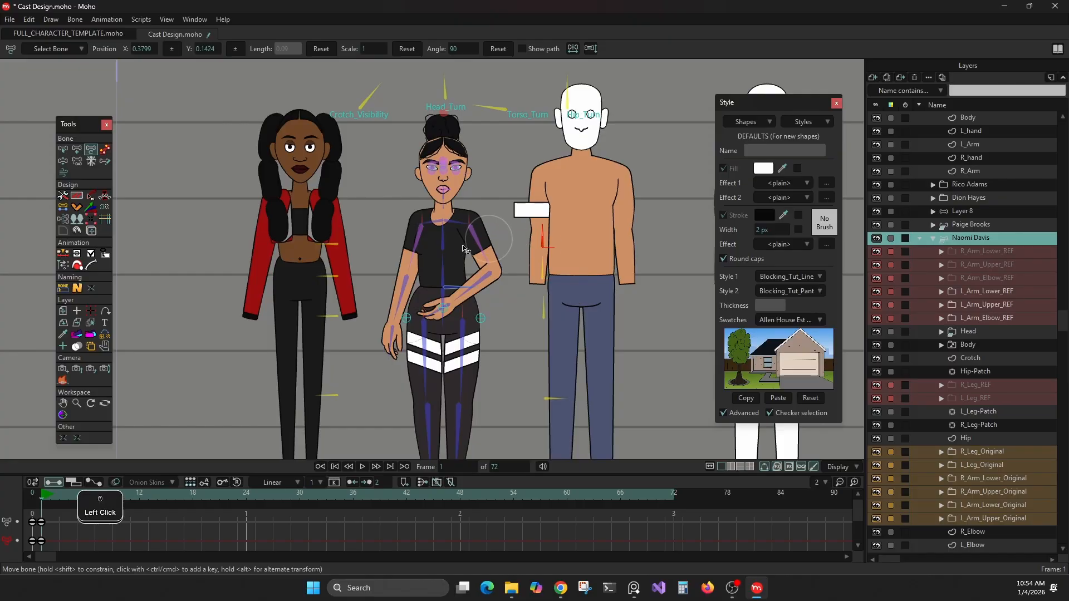
Step: Rotate Torso_Turn to 180° and lower the character's left forearm and hand in front of the hips
drag(328, 318, 266, 352)
click(499, 107)
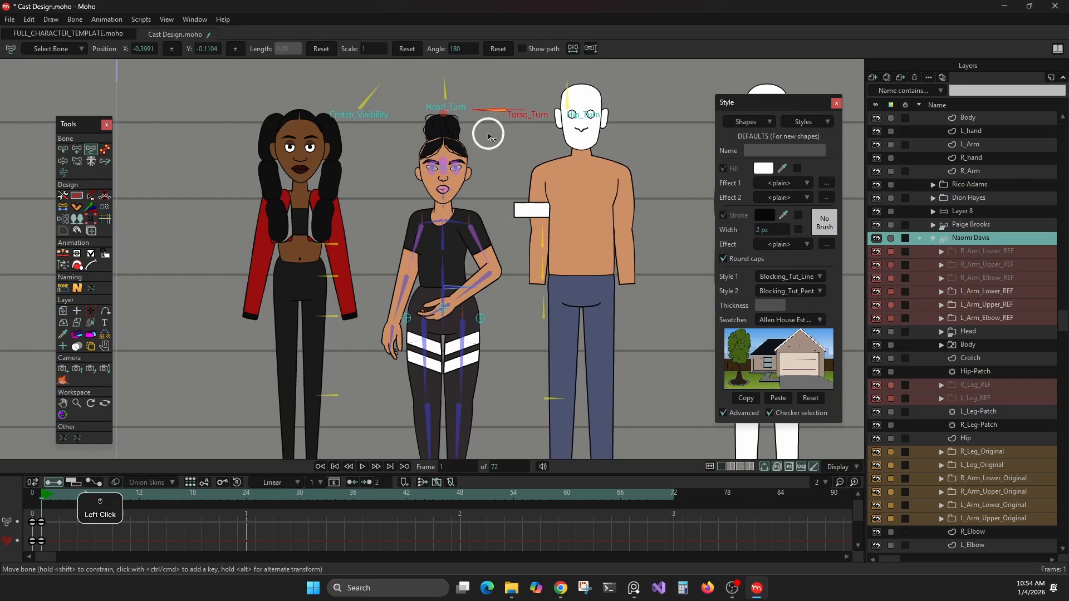
click(554, 308)
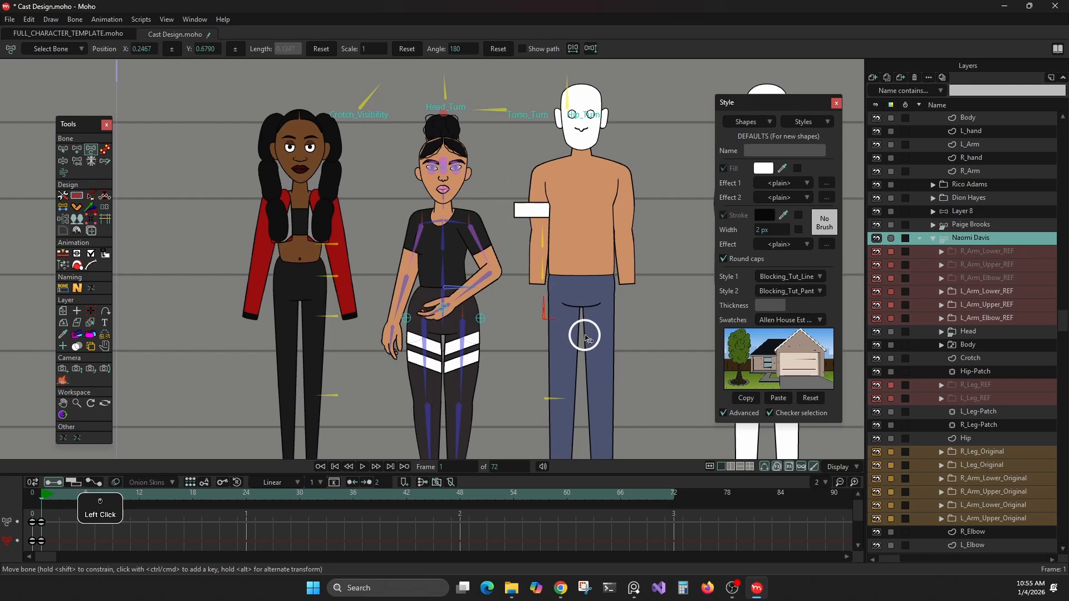
click(544, 305)
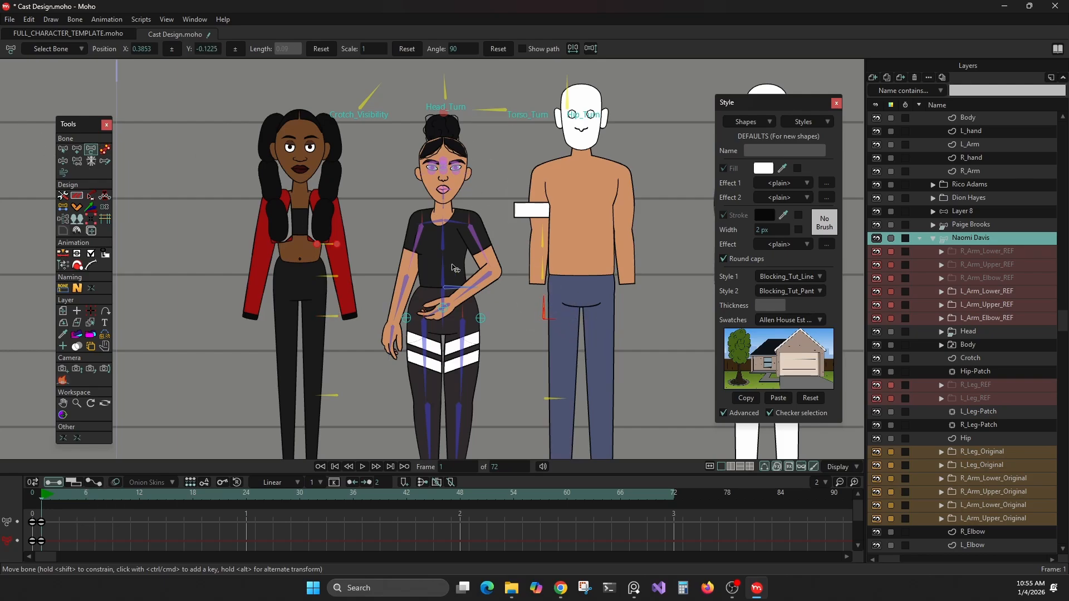
drag(478, 284, 504, 256)
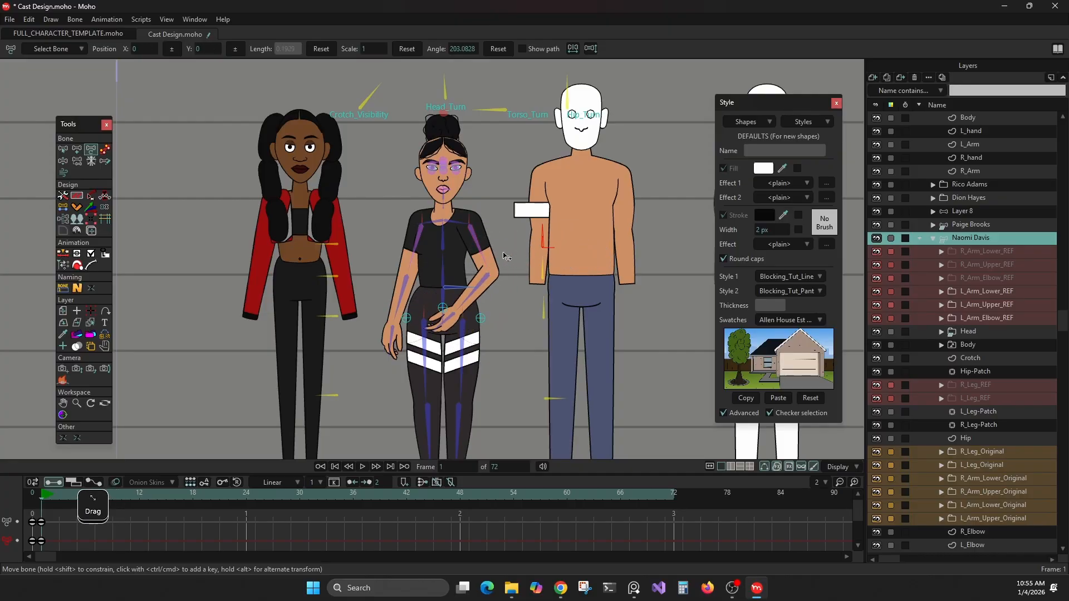
click(482, 214)
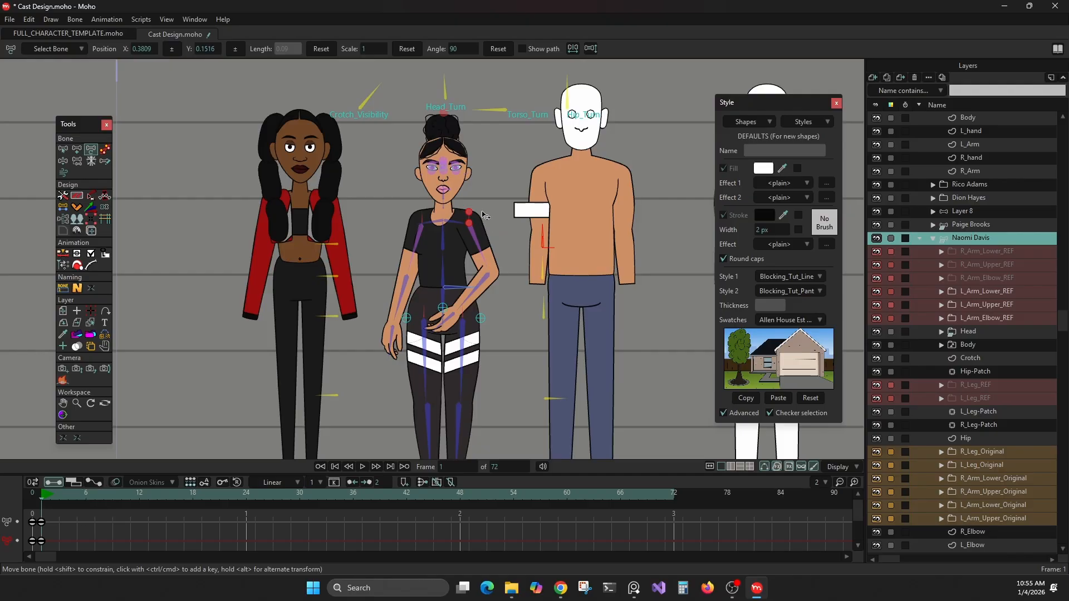
Step: Swing Torso_Turn to the opposite side and pose the character's right arm across the waist
click(479, 110)
mouse_move(370, 99)
mouse_down()
mouse_move(298, 88)
mouse_move(370, 100)
mouse_move(377, 89)
mouse_up()
drag(404, 295, 429, 287)
drag(332, 318, 261, 326)
drag(495, 109, 313, 311)
mouse_move(360, 303)
mouse_down()
mouse_move(260, 311)
mouse_move(382, 307)
mouse_move(319, 311)
mouse_move(359, 304)
mouse_up()
Step: Try the left and right arm visibility control bones with the right arm crossing in front of the left
drag(551, 318, 608, 347)
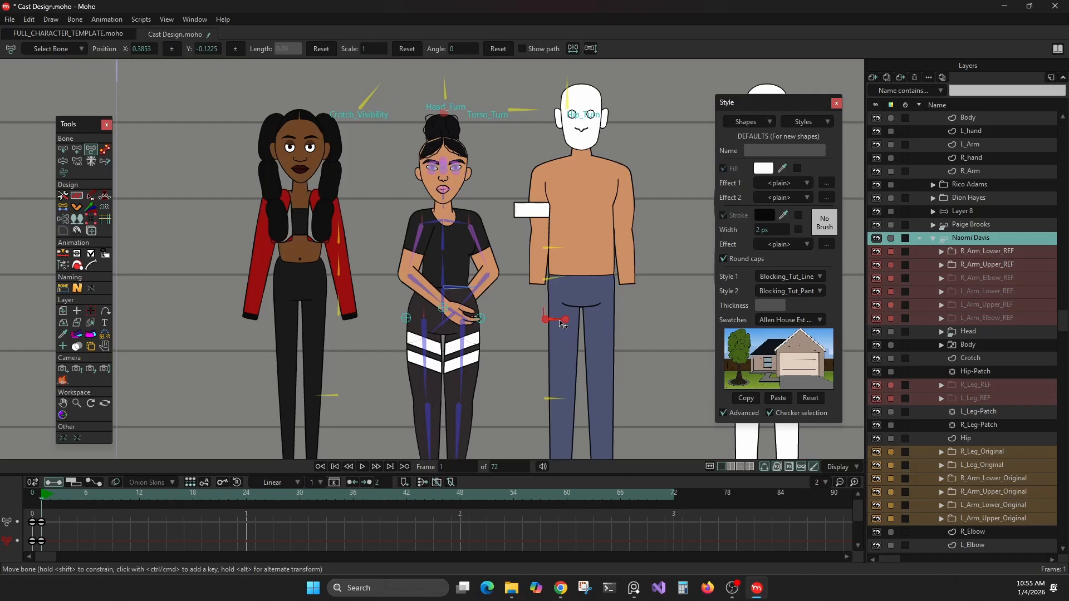
drag(561, 324, 583, 359)
click(408, 257)
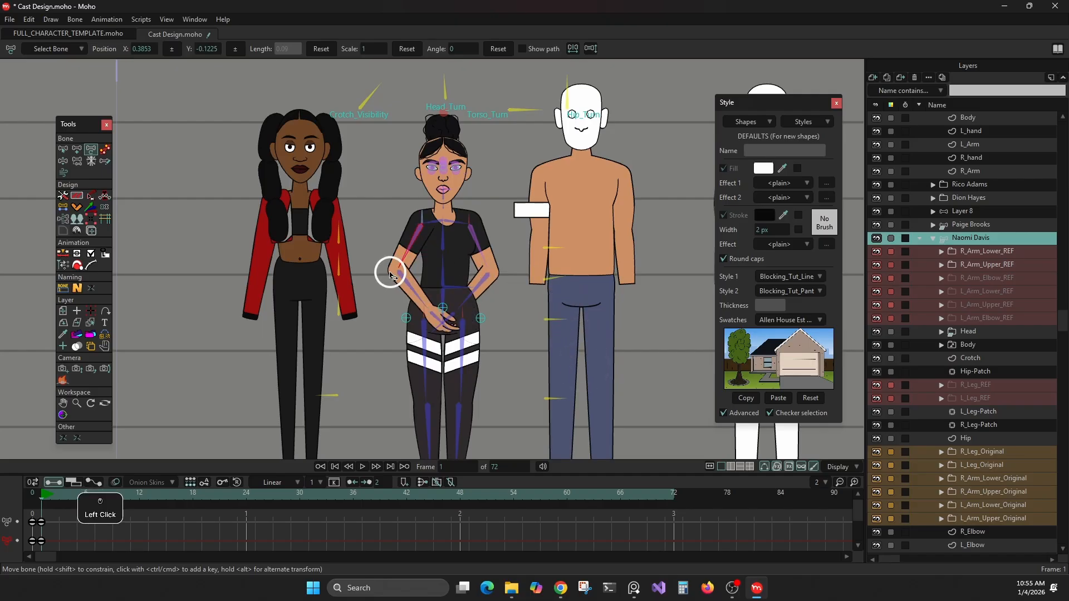
drag(337, 310, 407, 301)
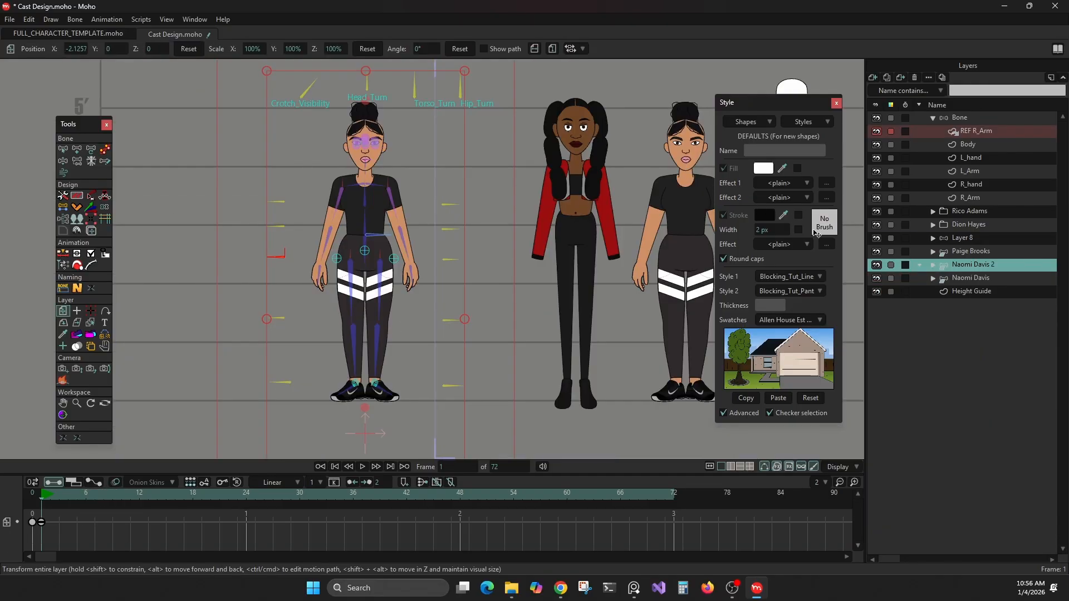
Step: Try scaling the duplicated character layer down uniformly with the layer transform tool, and undo the scaling
scroll(491, 251, down, 3)
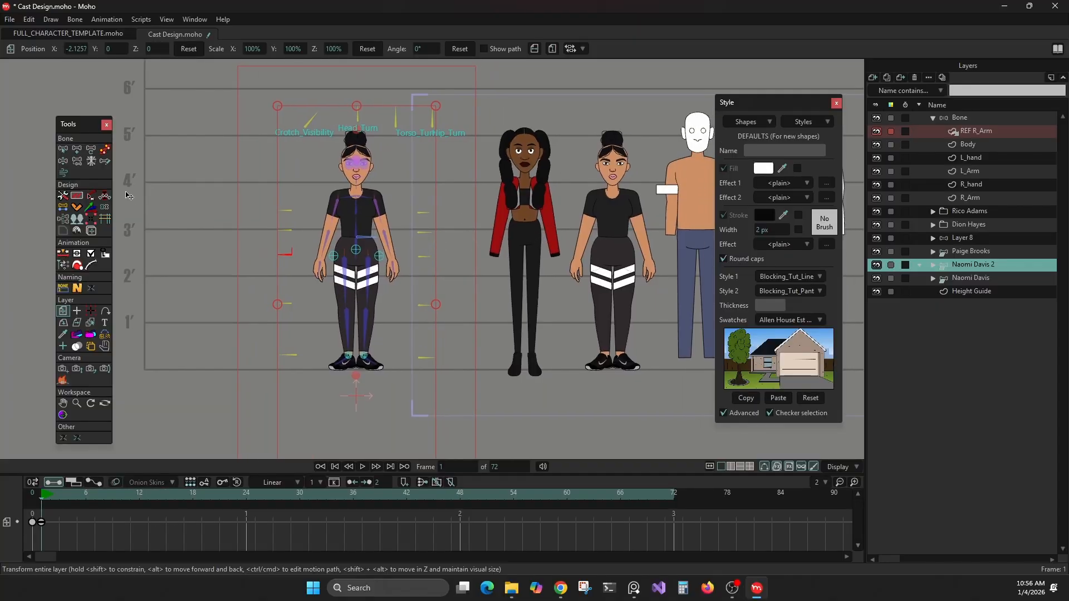
click(63, 196)
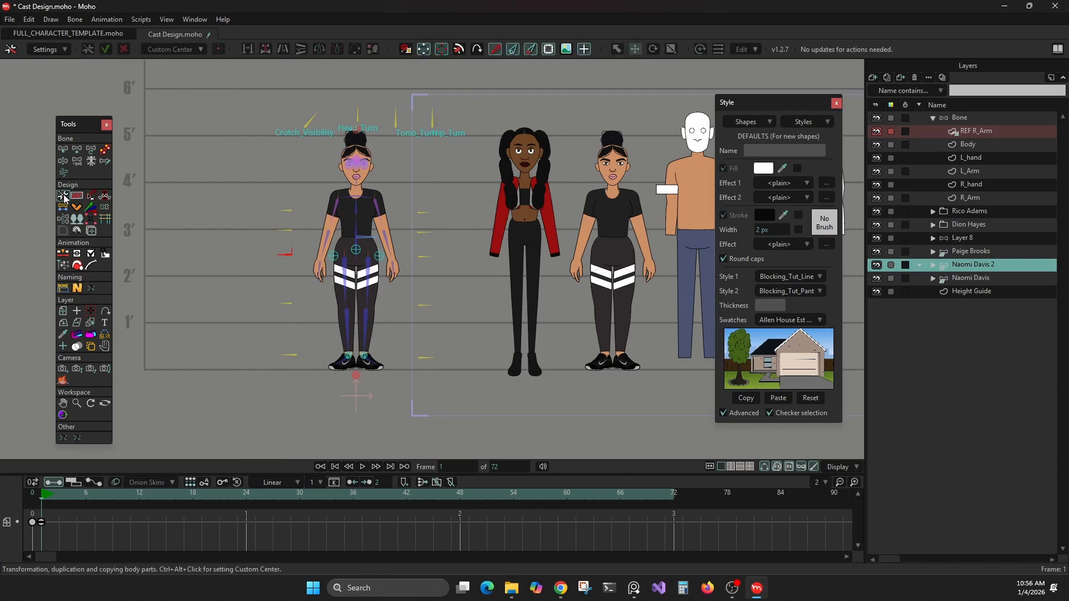
click(955, 269)
click(63, 310)
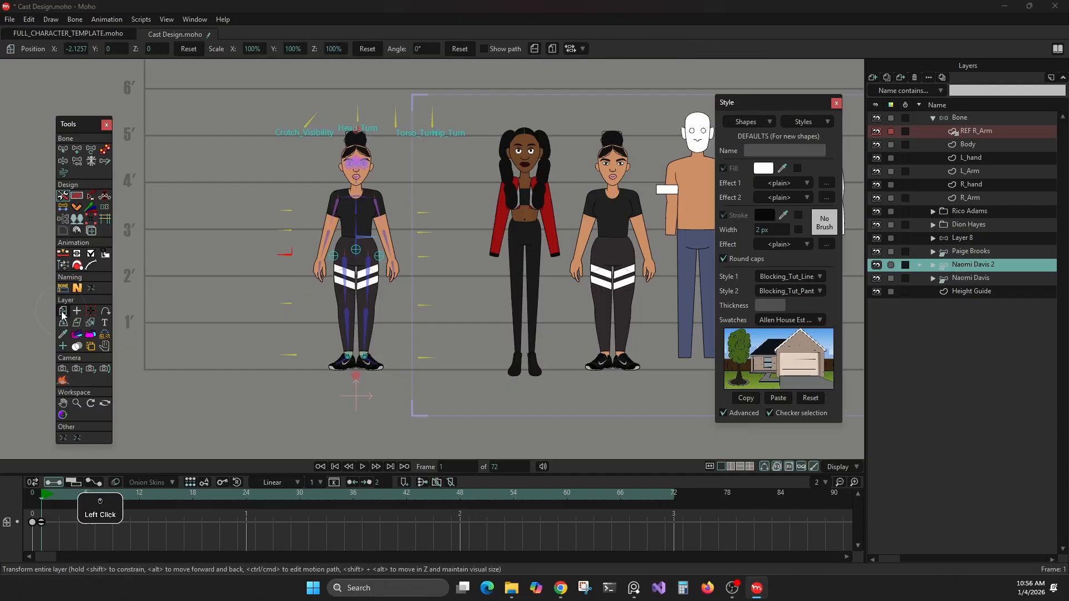
drag(278, 106, 265, 172)
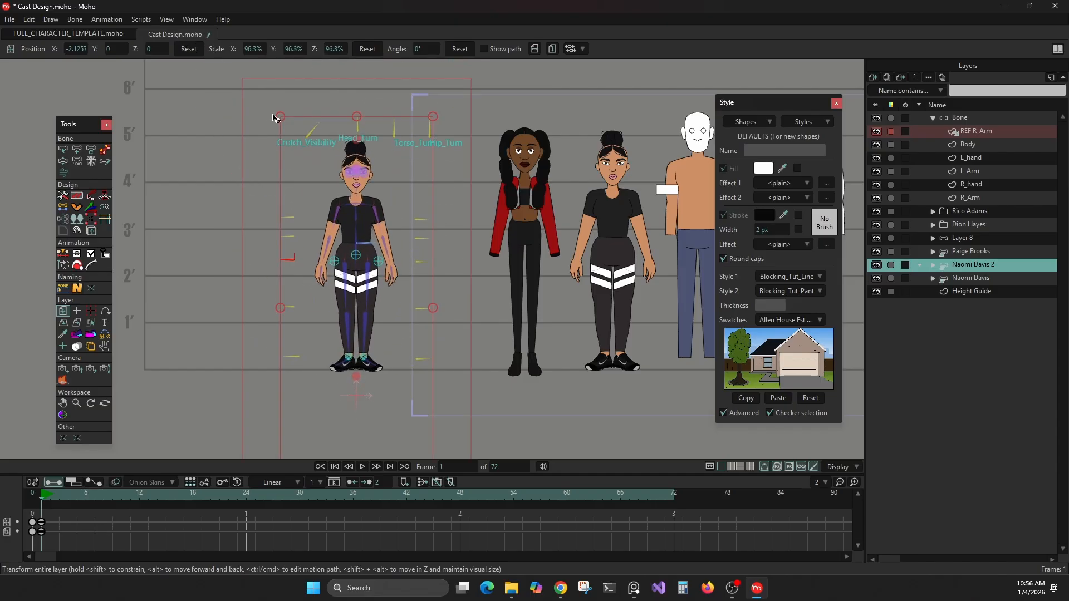
key(ctrl+z)
key(ctrl+z)
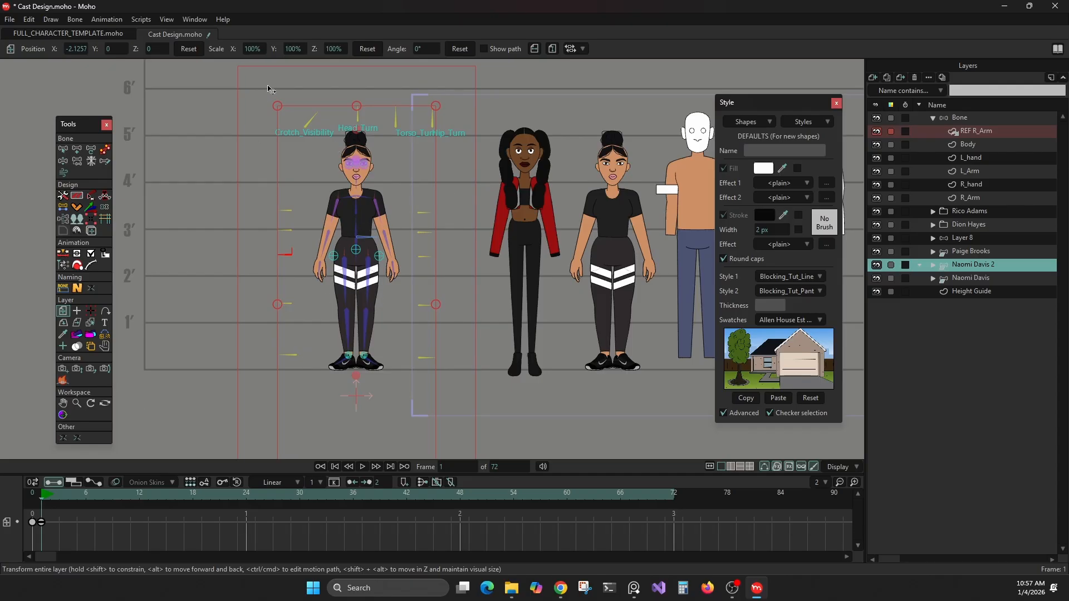
Step: Try enlarging the duplicated character layer uniformly with the layer transform tool, and undo the scaling
drag(280, 105, 282, 129)
key(ctrl+z)
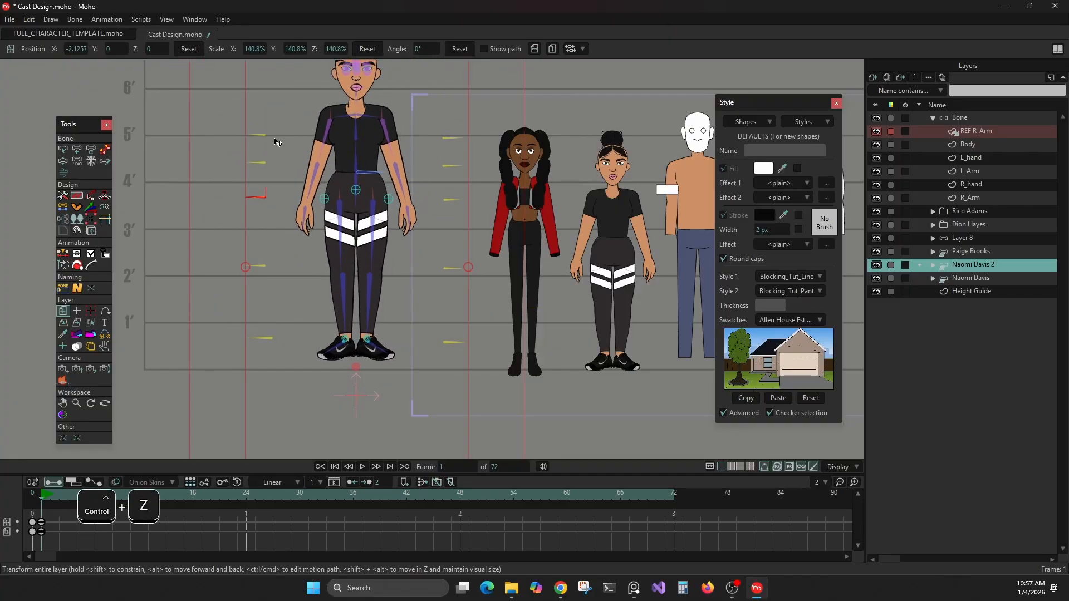
key(ctrl+z)
Step: Copy the duplicated character layer's keyframe from frame 1 to frame 0, and delete the frame 1 keyframe
click(25, 511)
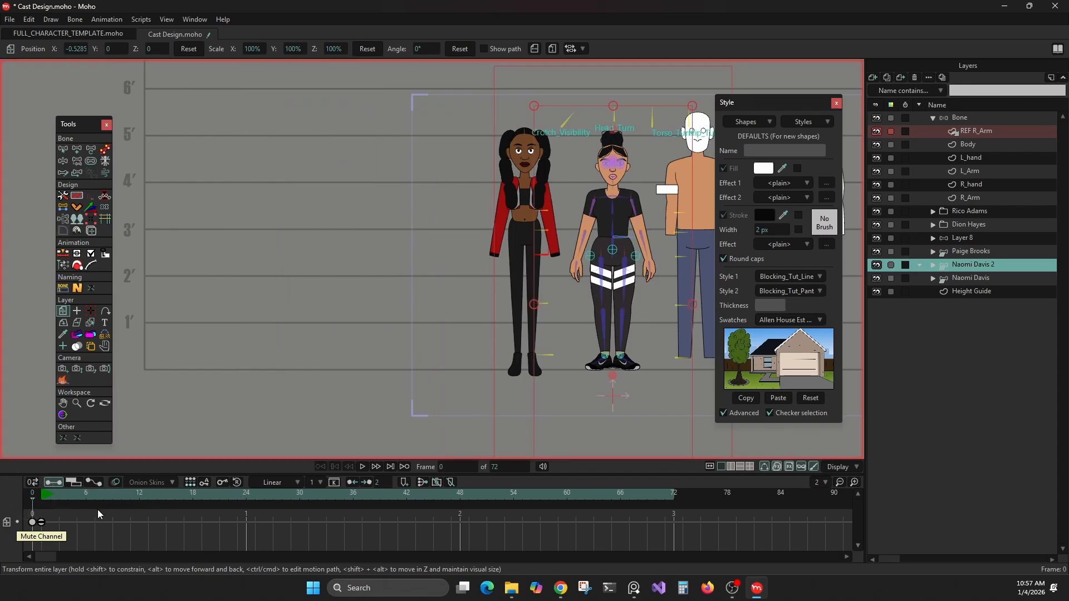
click(42, 522)
key(ctrl+c)
key(ctrl+v)
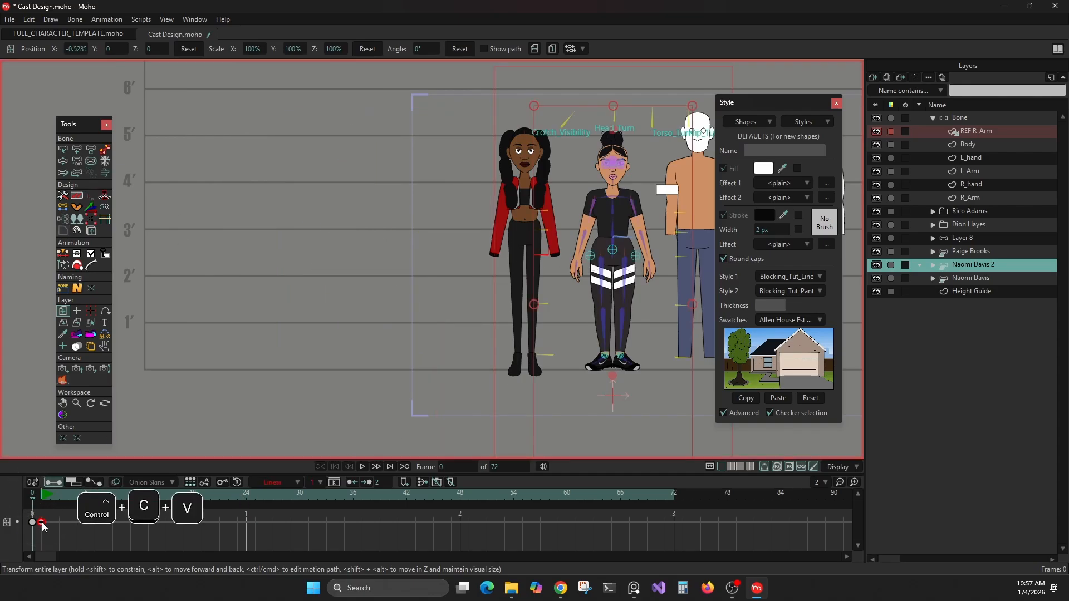
click(42, 522)
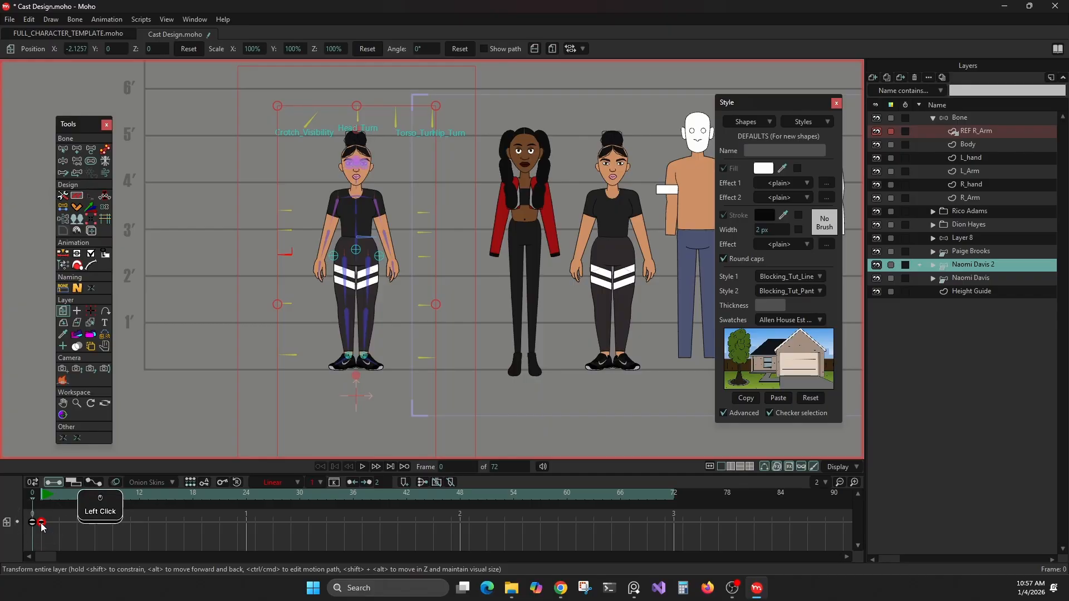
key(Delete)
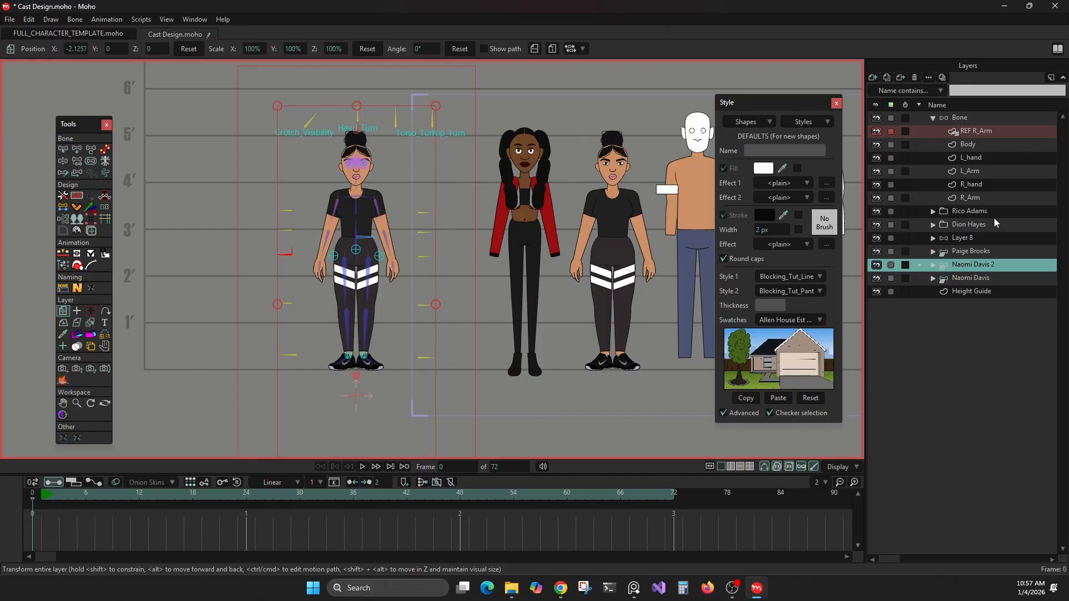
Step: Set a custom center just below the duplicated character's feet with the body parts transformation tool and switch it to scaling
click(974, 266)
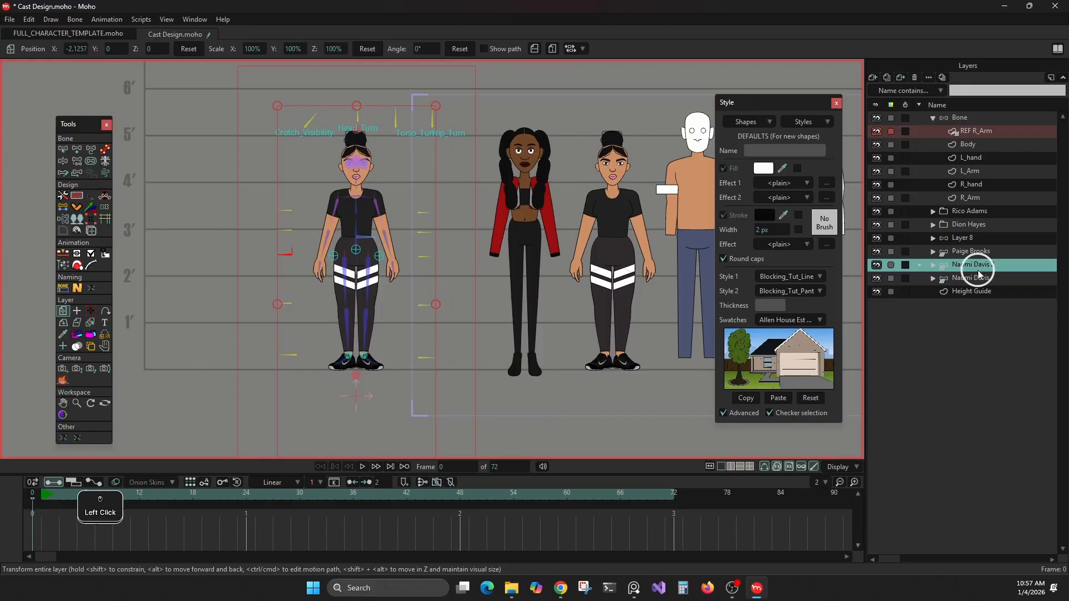
click(62, 198)
key(alt)
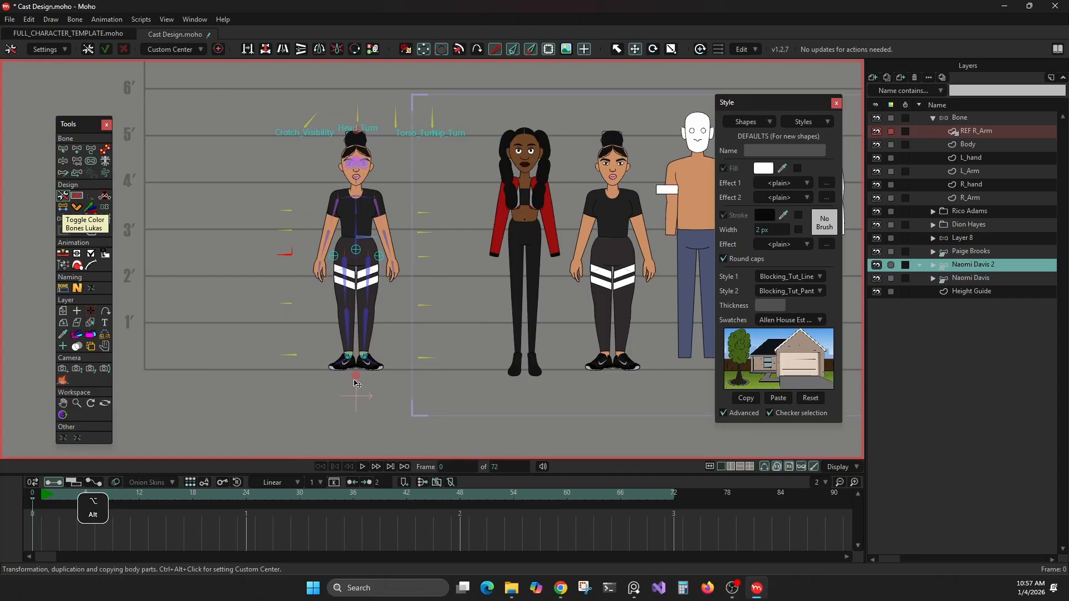
scroll(358, 381, up, 4)
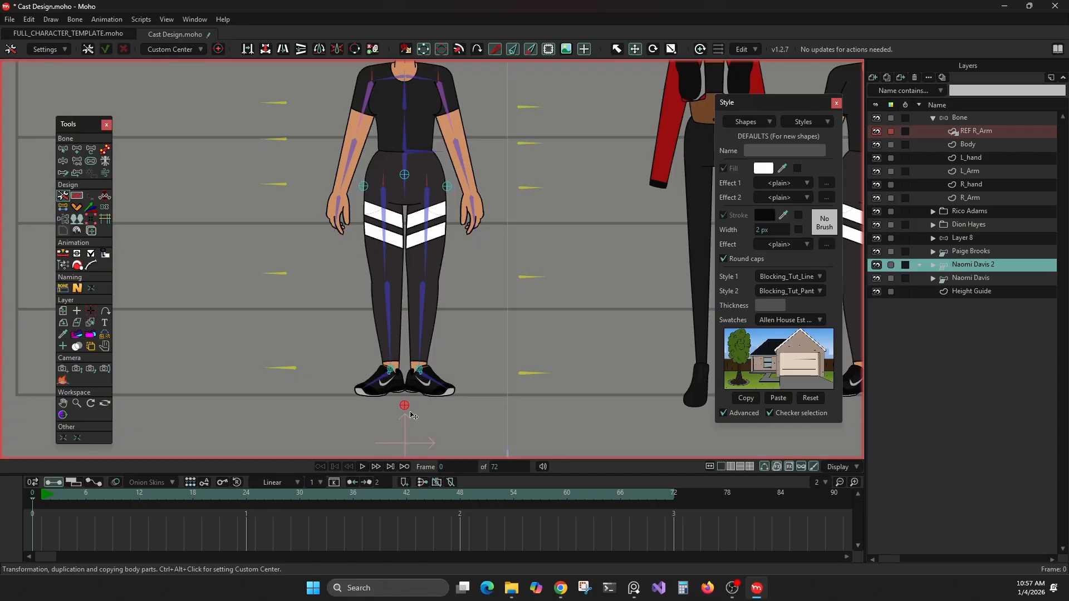
alt+click(218, 49)
click(671, 49)
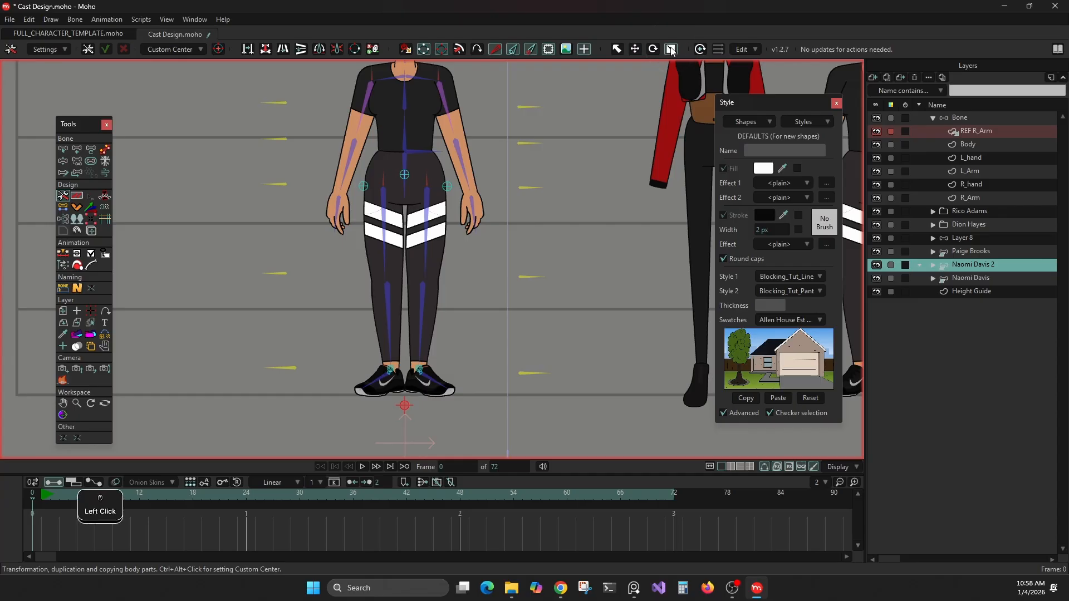
Step: Try scaling the duplicated character's rig down about the custom center, and undo it
drag(612, 173, 573, 222)
scroll(574, 223, down, 3)
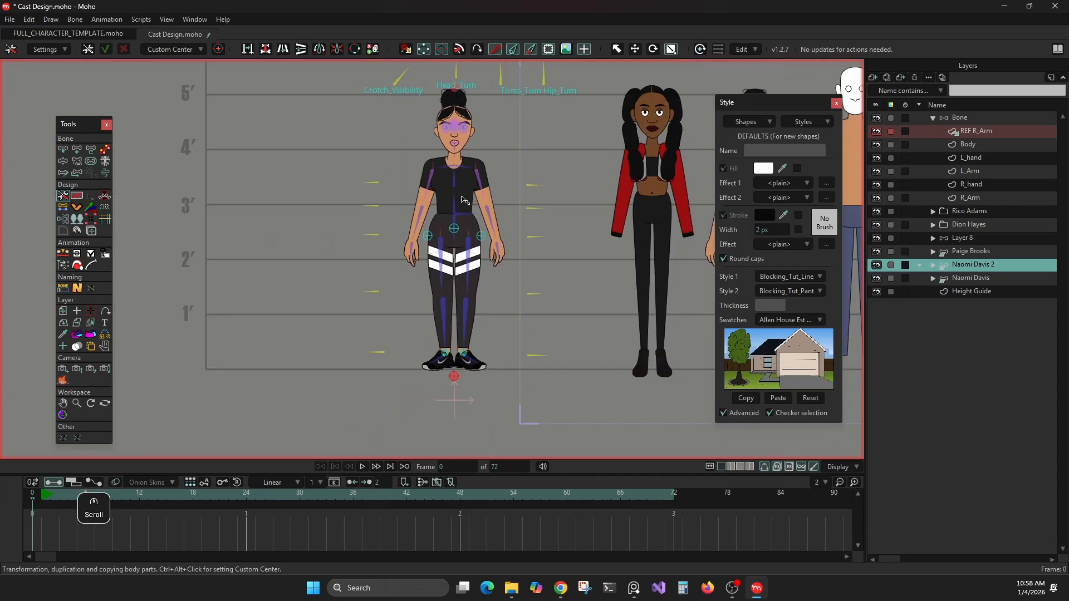
drag(536, 162, 519, 207)
key(ctrl+z)
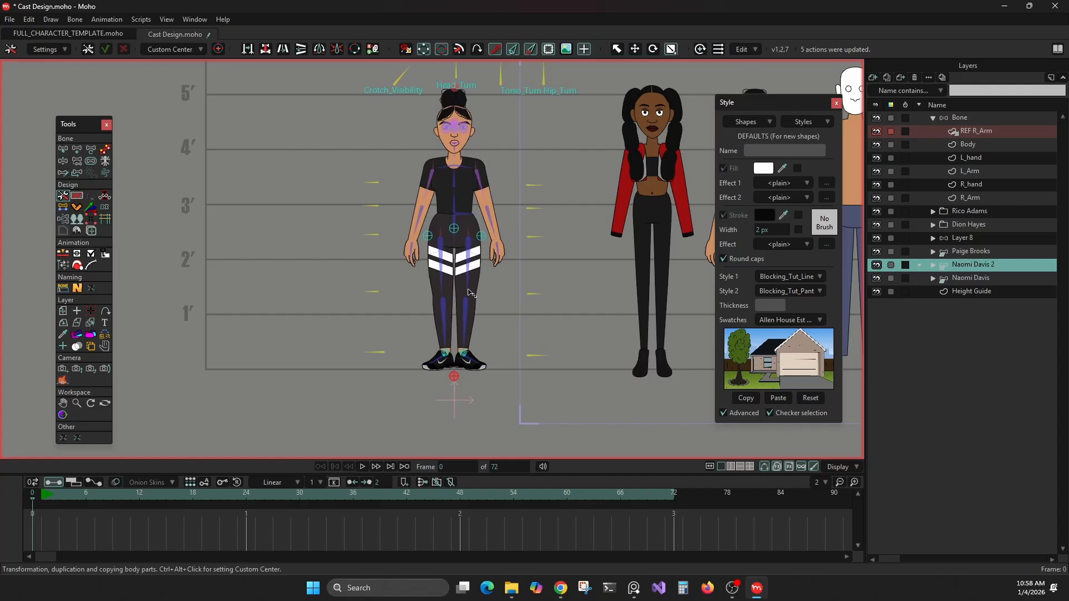
Step: Reparent the Crotch_Visibility bone to the short horizontal waist bone that carries the other control bones
click(61, 149)
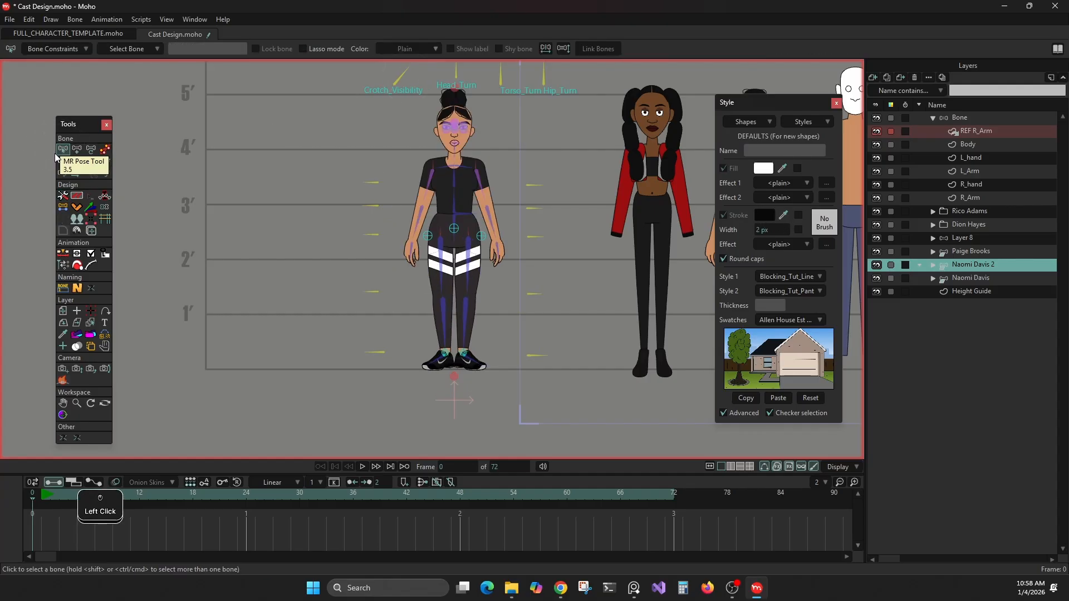
click(77, 161)
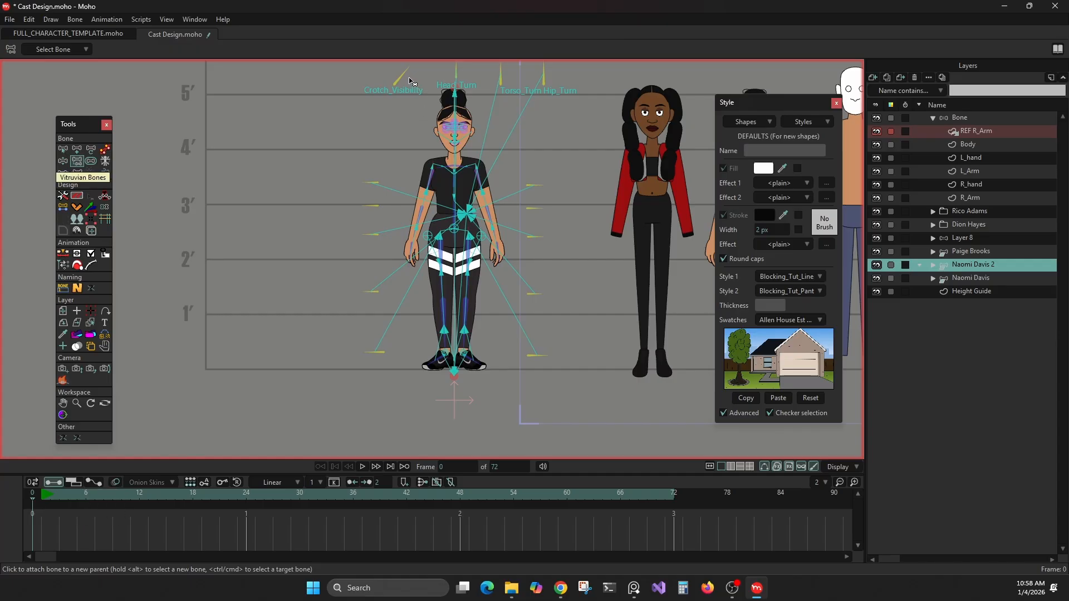
click(406, 78)
scroll(470, 223, up, 3)
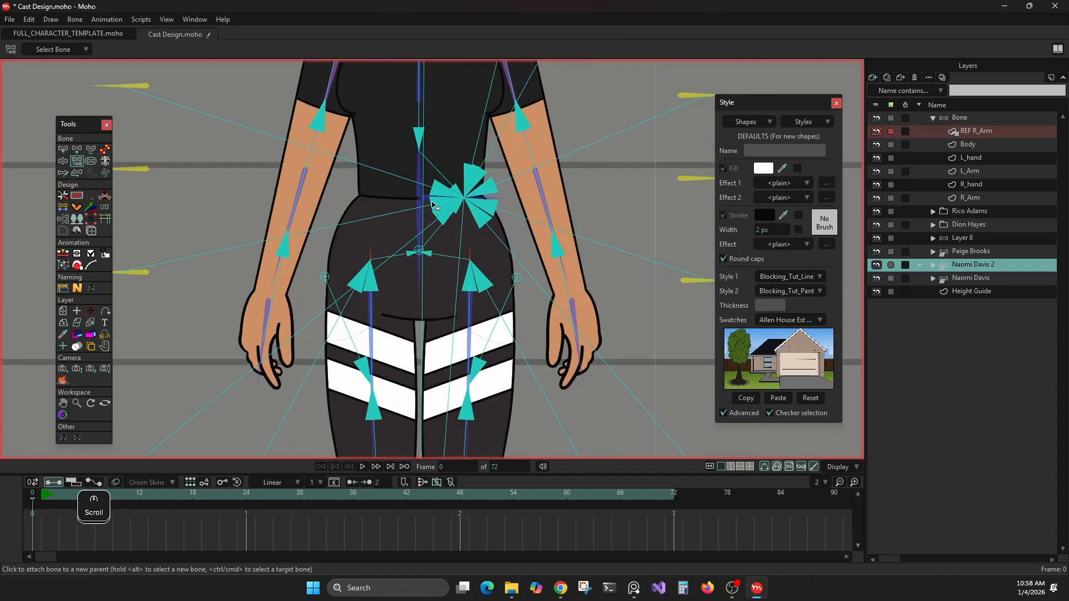
click(433, 206)
scroll(617, 250, down, 5)
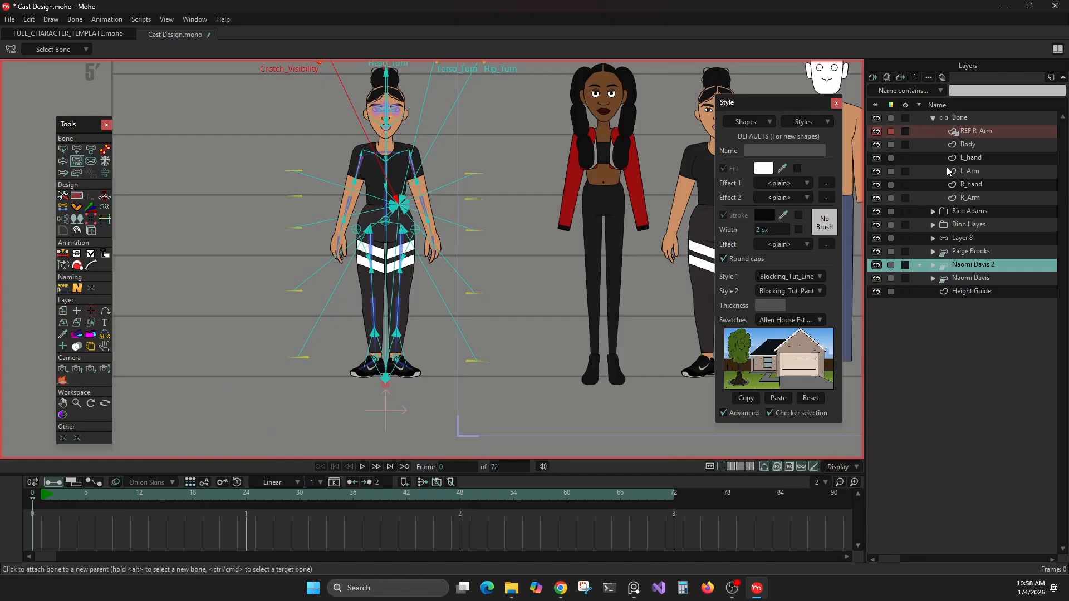
Step: Place the custom center below the duplicated character's feet again, try scaling the rig down, and undo the scaling
click(965, 264)
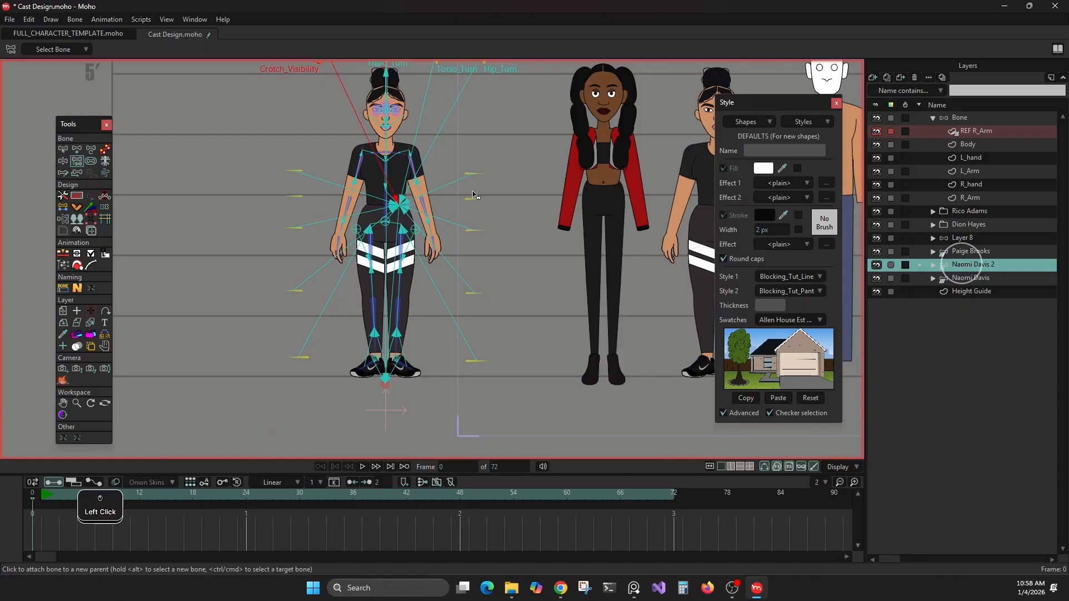
click(63, 197)
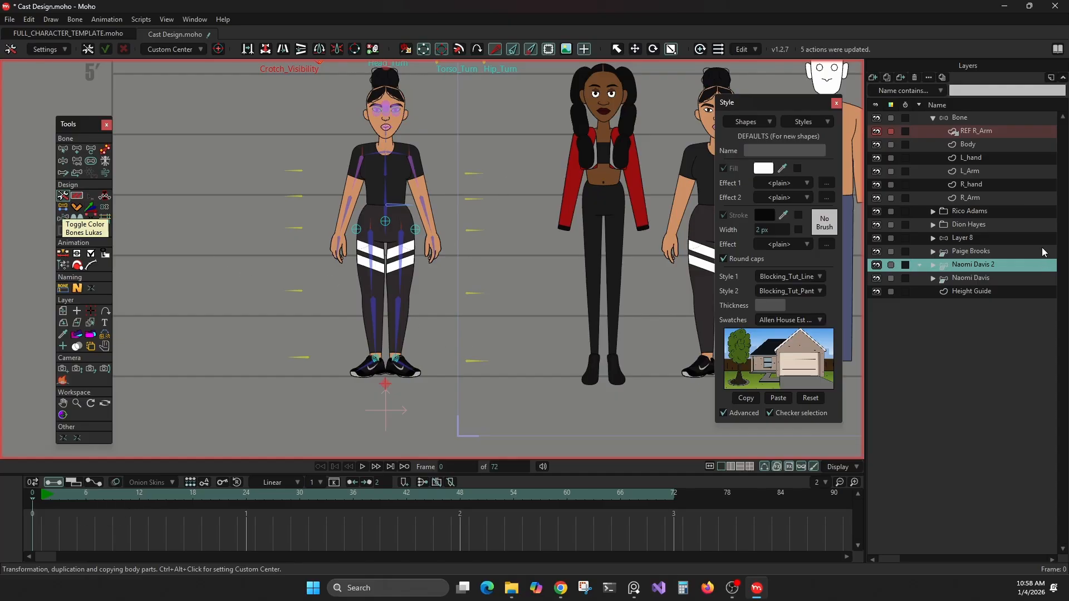
scroll(394, 363, down, 2)
scroll(393, 364, up, 3)
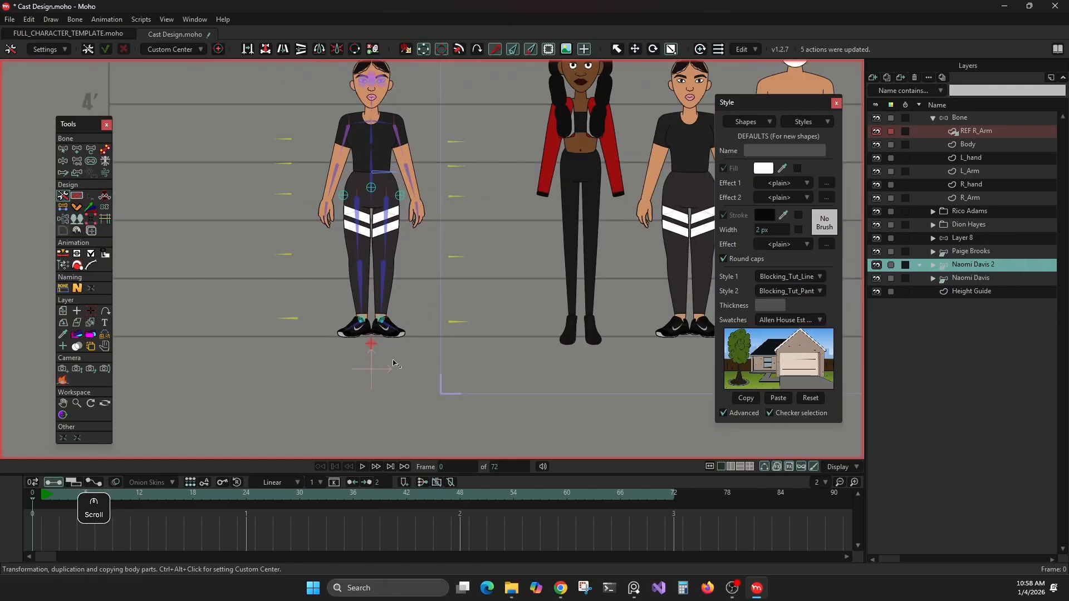
alt+click(372, 344)
scroll(381, 198, down, 1)
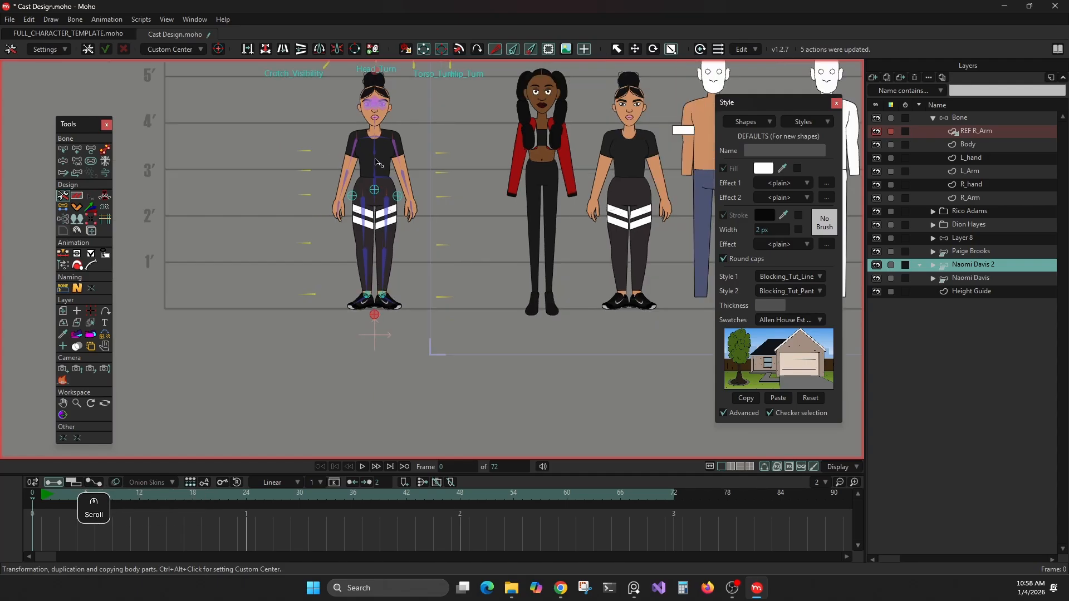
scroll(375, 167, up, 2)
scroll(482, 137, down, 1)
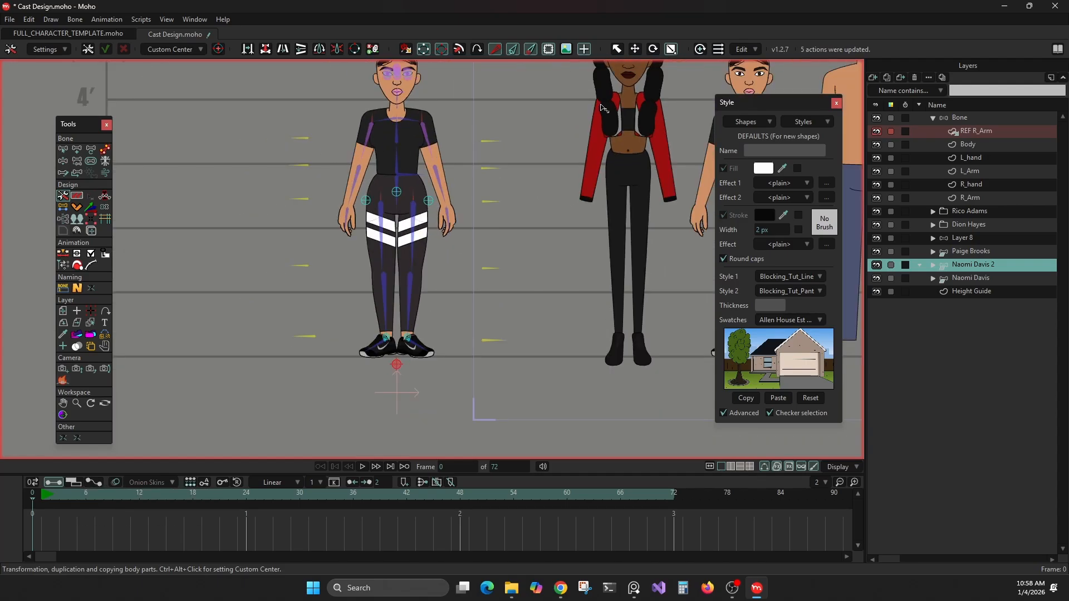
drag(601, 106, 545, 199)
key(ctrl+z)
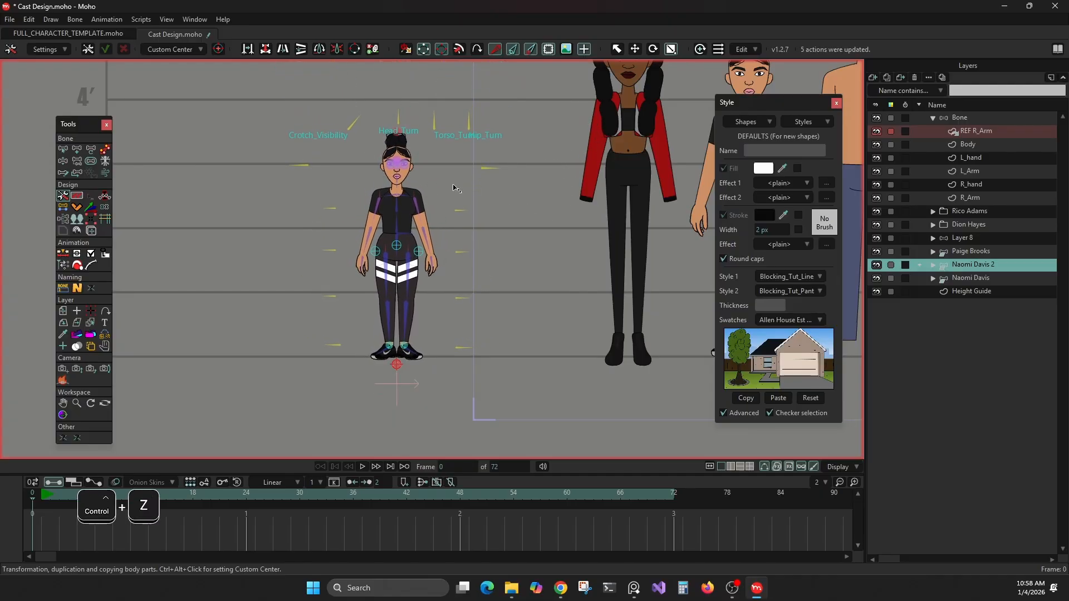
key(ctrl+z)
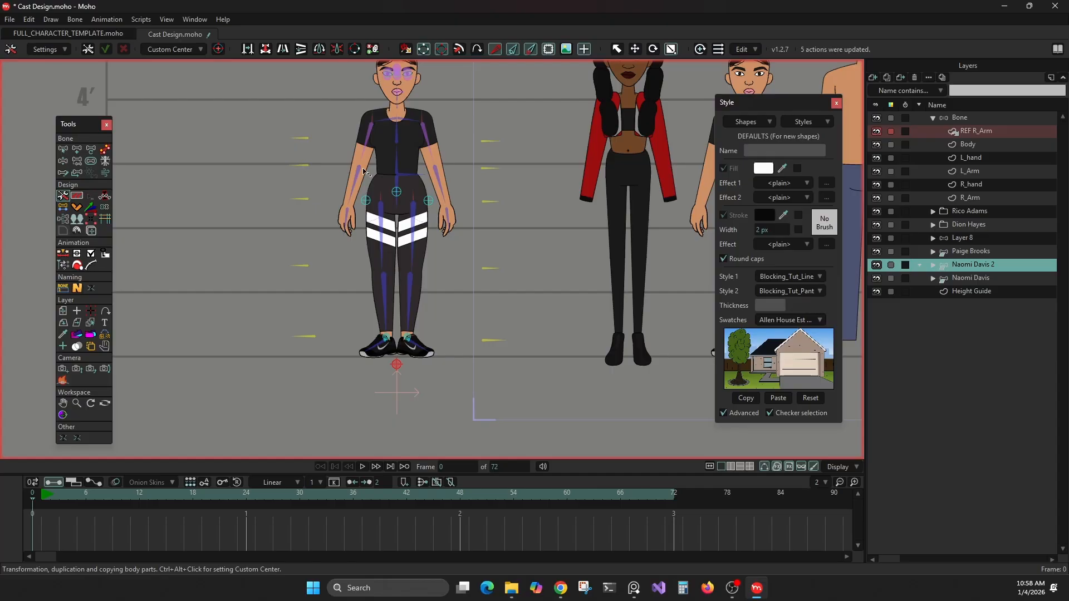
Step: Reparent the second-highest control bones on both sides of the duplicated character to the short horizontal waist bone
click(77, 161)
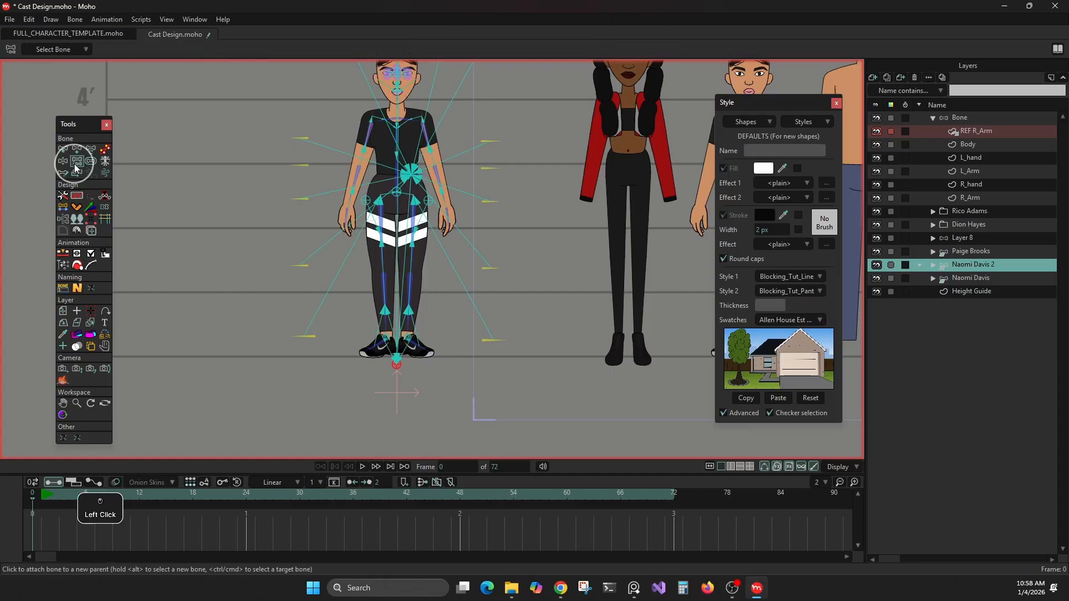
alt+click(309, 166)
alt+shift+click(493, 169)
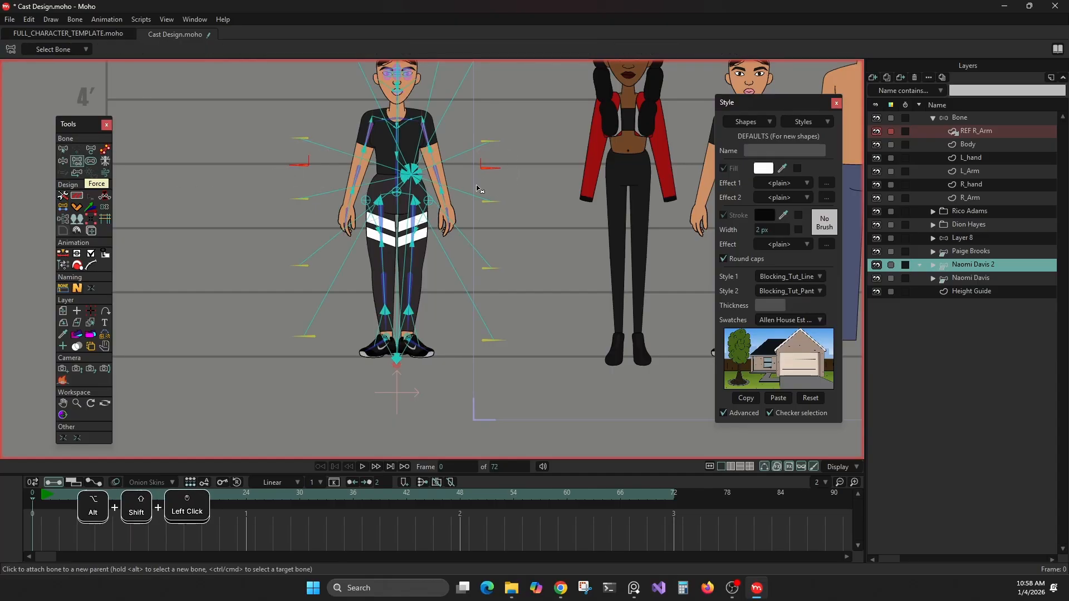
click(401, 193)
scroll(389, 161, down, 2)
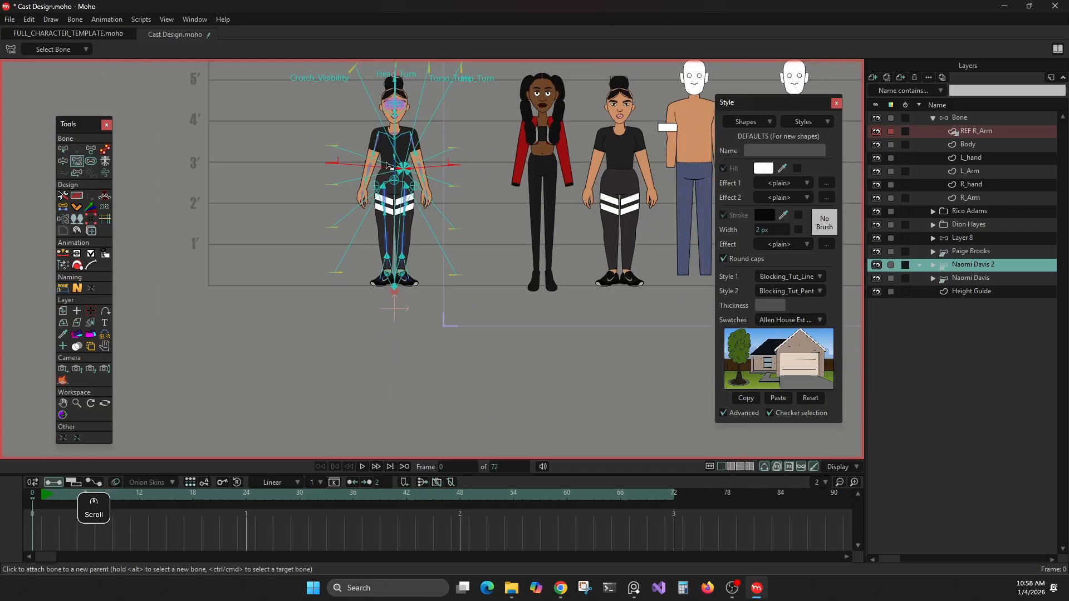
drag(359, 224, 366, 258)
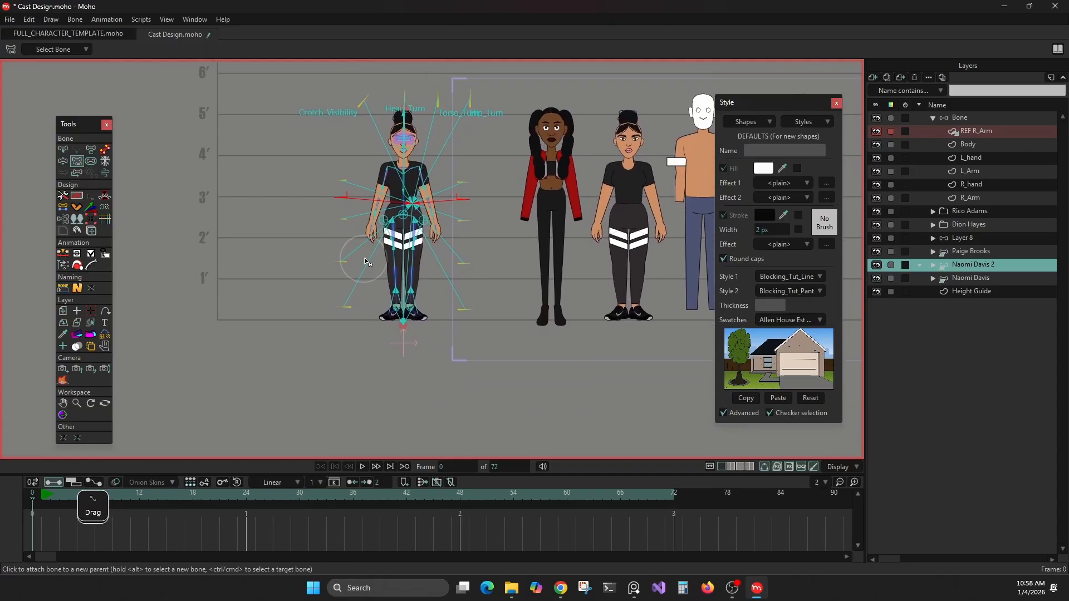
scroll(367, 259, up, 2)
scroll(451, 241, up, 2)
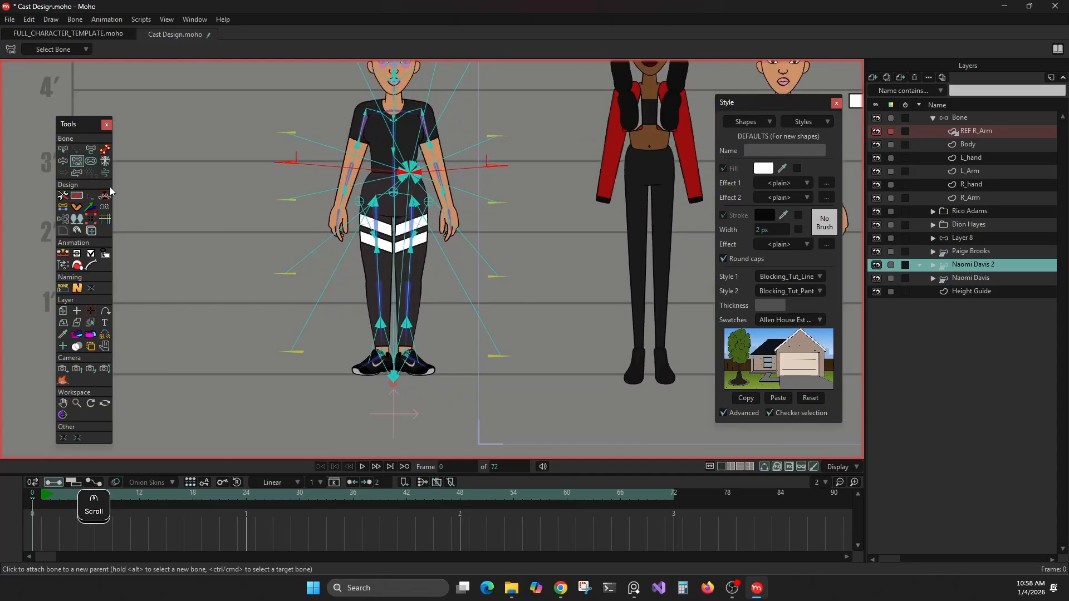
Step: Scale the duplicated character's whole rig down to roughly 3 feet tall about a custom center below its feet
click(68, 196)
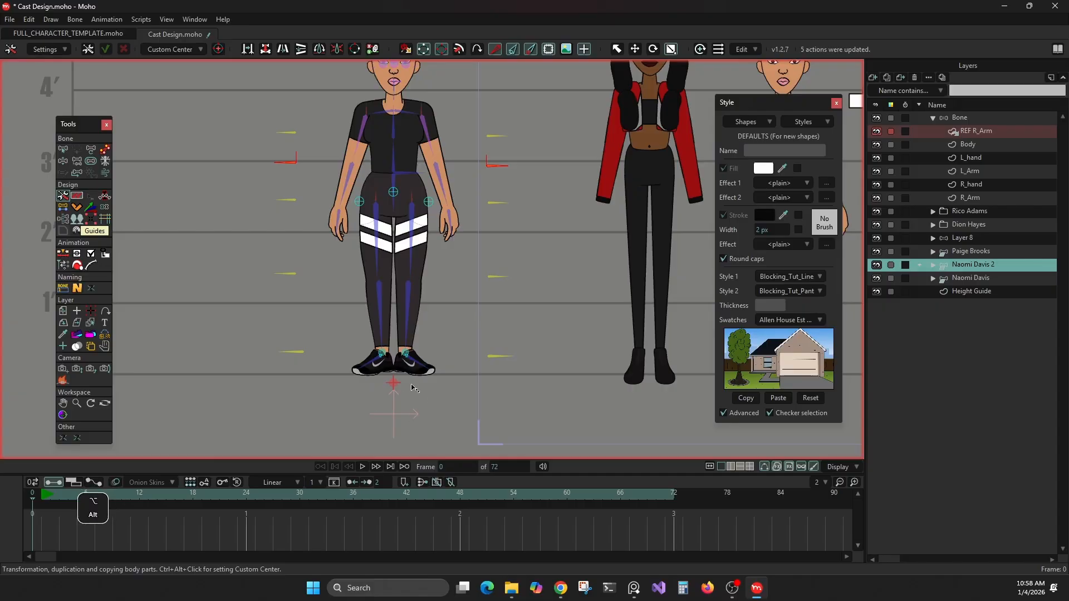
alt+click(391, 383)
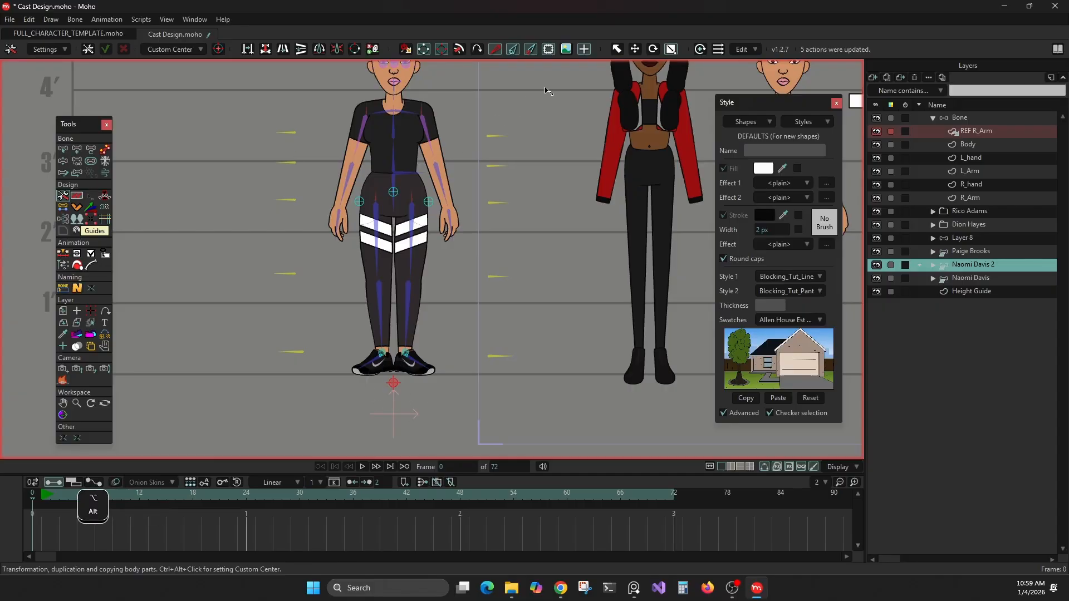
drag(568, 111, 509, 198)
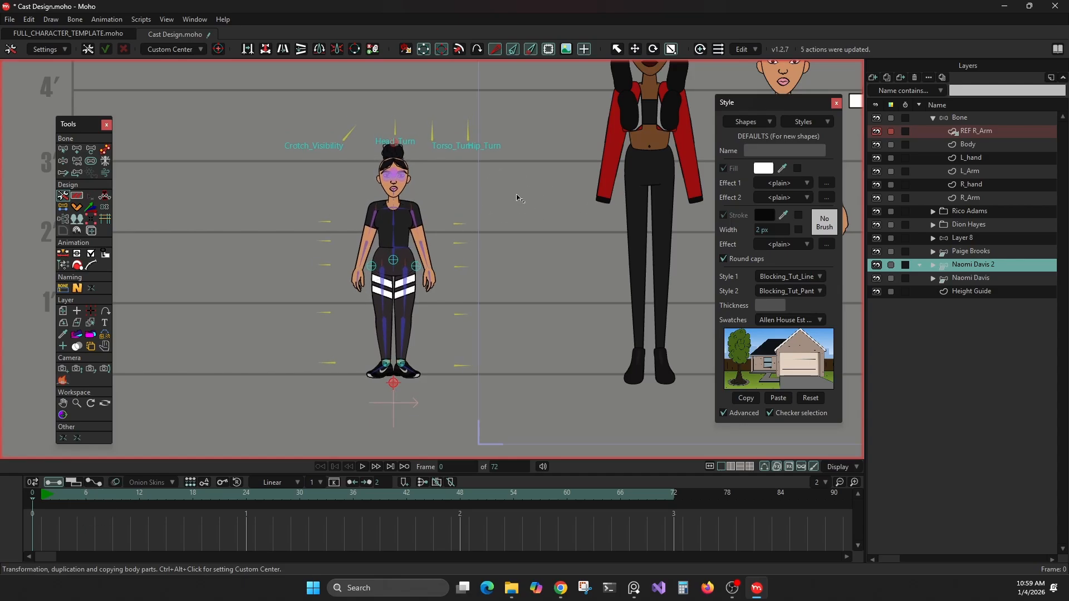
Step: Examine the scaled-down character's outlines and bones up close and compare them with the full-size characters beside it
scroll(423, 243, up, 6)
scroll(423, 243, down, 4)
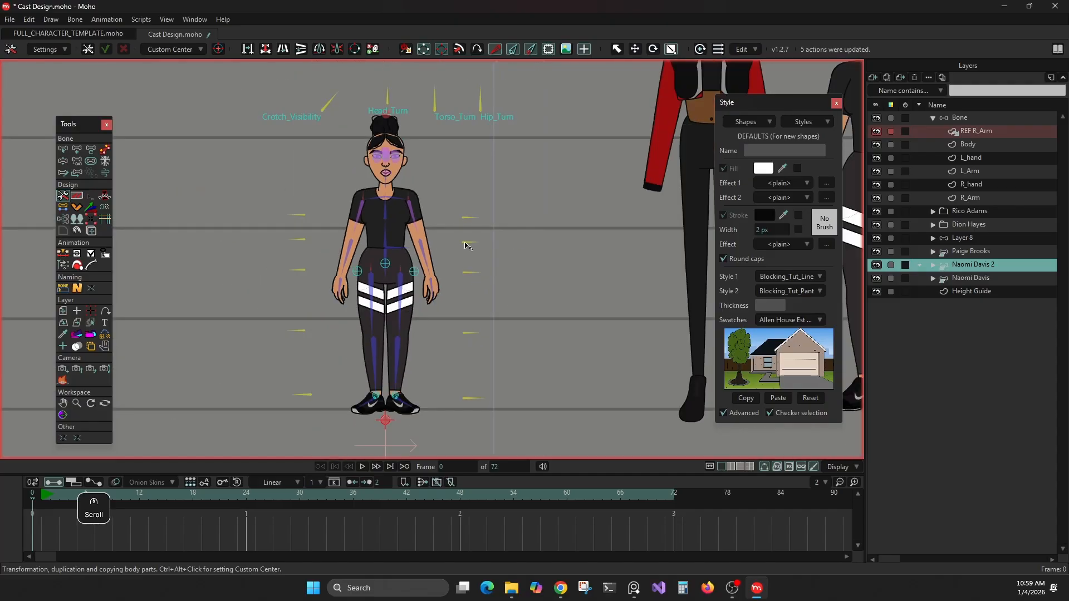
drag(465, 243, 335, 217)
scroll(335, 220, up, 4)
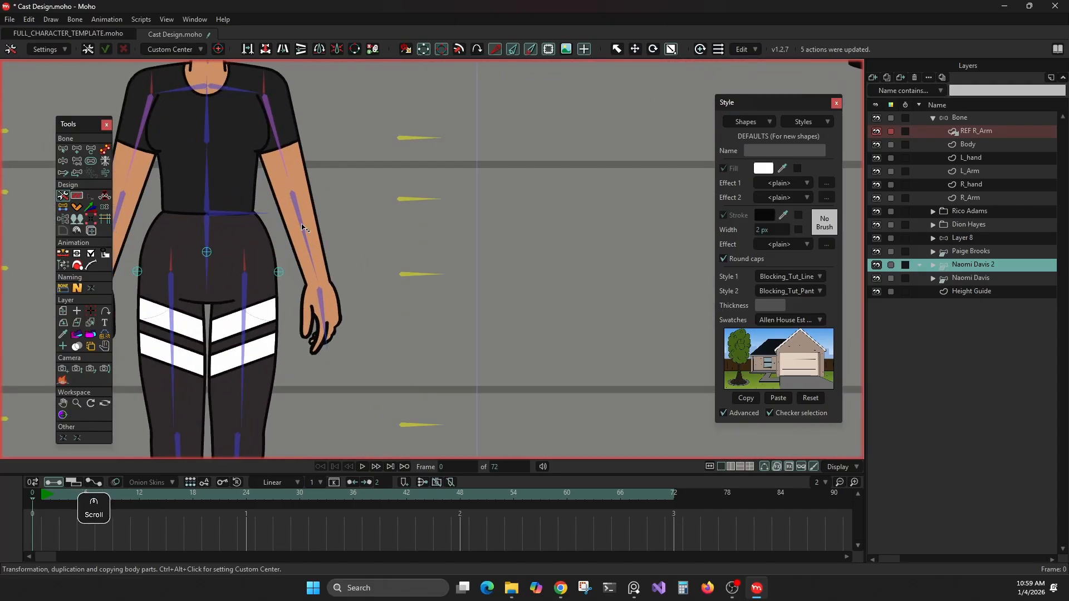
scroll(351, 225, down, 2)
drag(493, 220, 111, 289)
scroll(589, 206, up, 4)
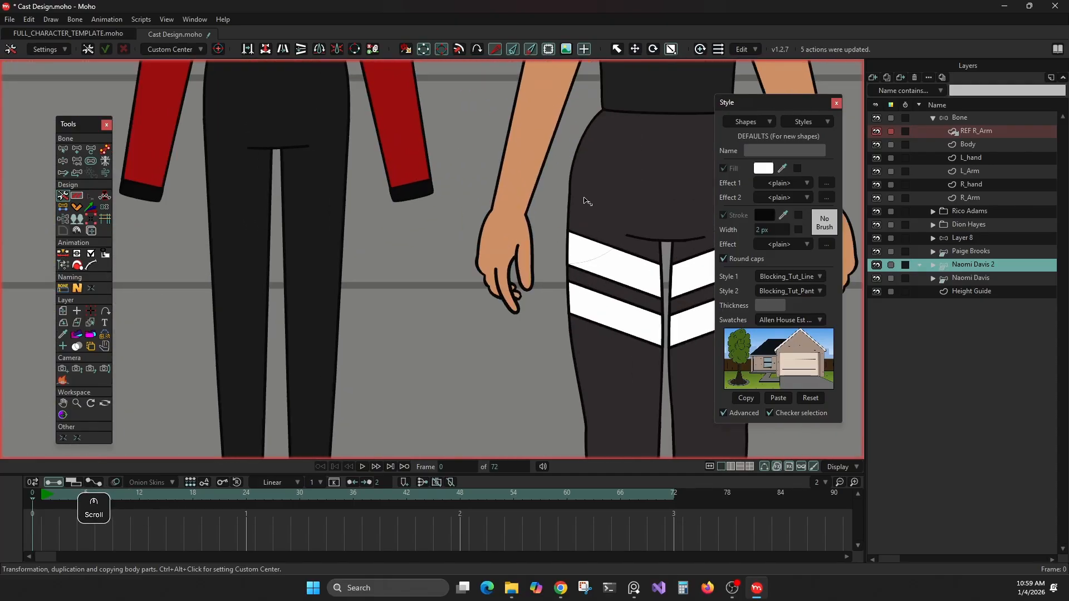
scroll(584, 203, down, 4)
drag(281, 202, 707, 177)
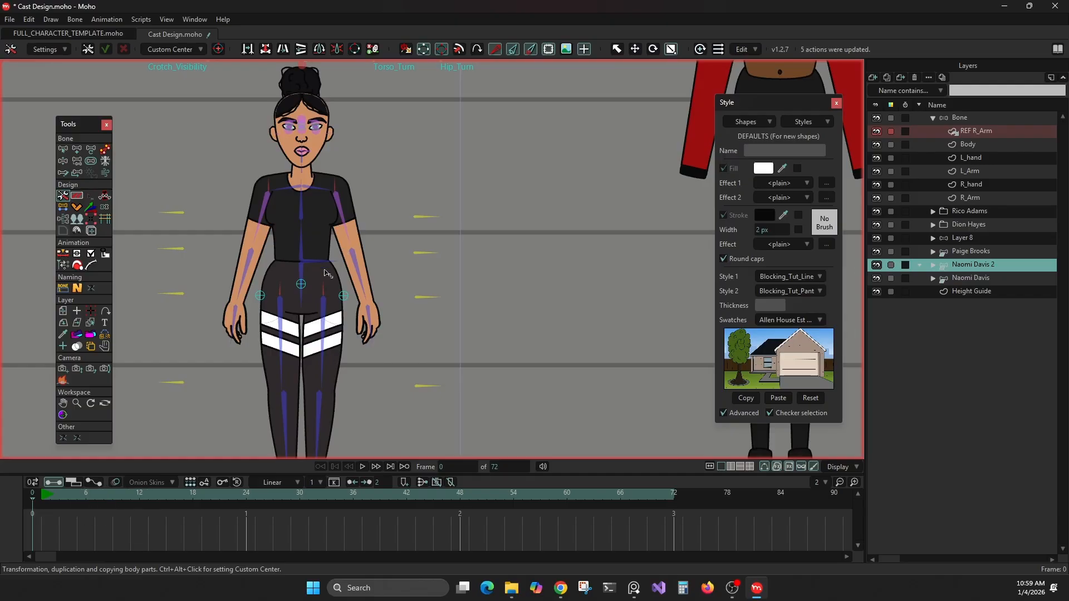
scroll(327, 273, down, 2)
scroll(357, 287, down, 2)
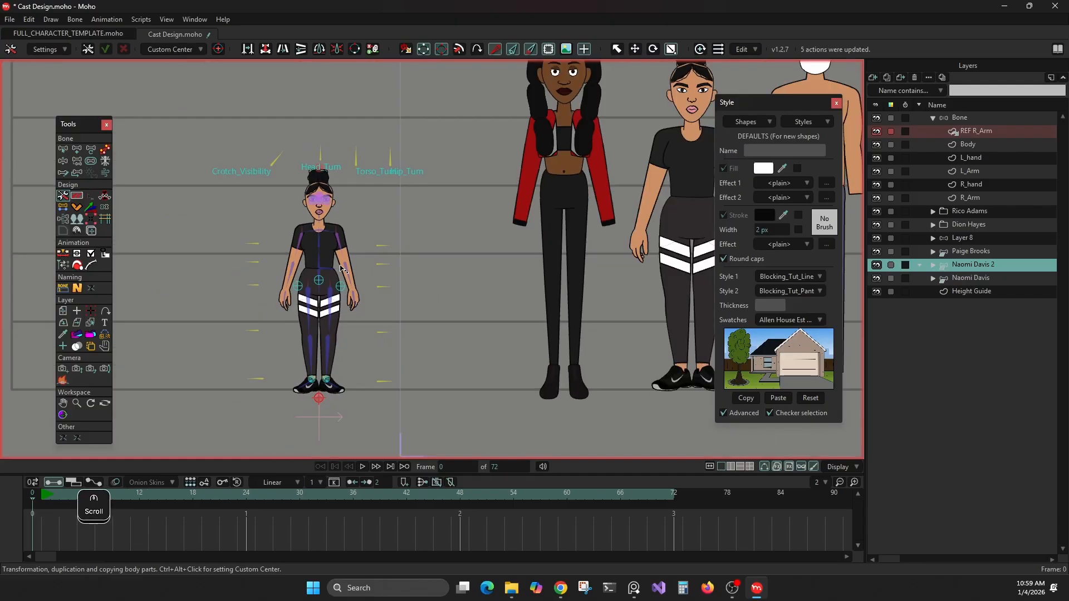
scroll(342, 266, up, 3)
scroll(341, 264, up, 1)
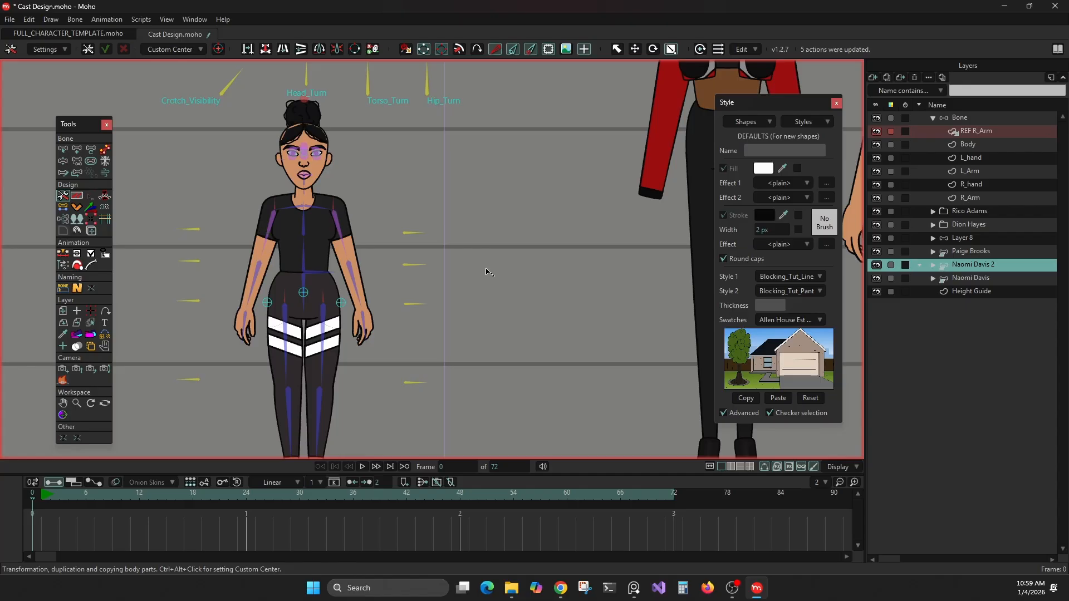
Step: Expand the duplicated character's rig and select R_Elbow, both R_Arm Original folders and the three R_Arm REF folders together
click(934, 265)
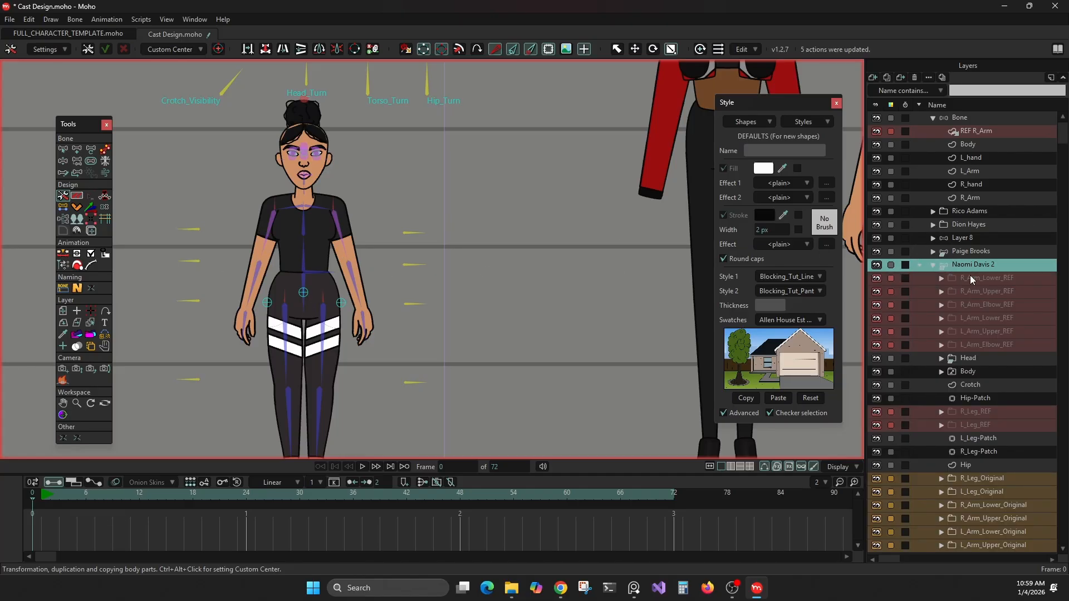
scroll(924, 277, down, 1)
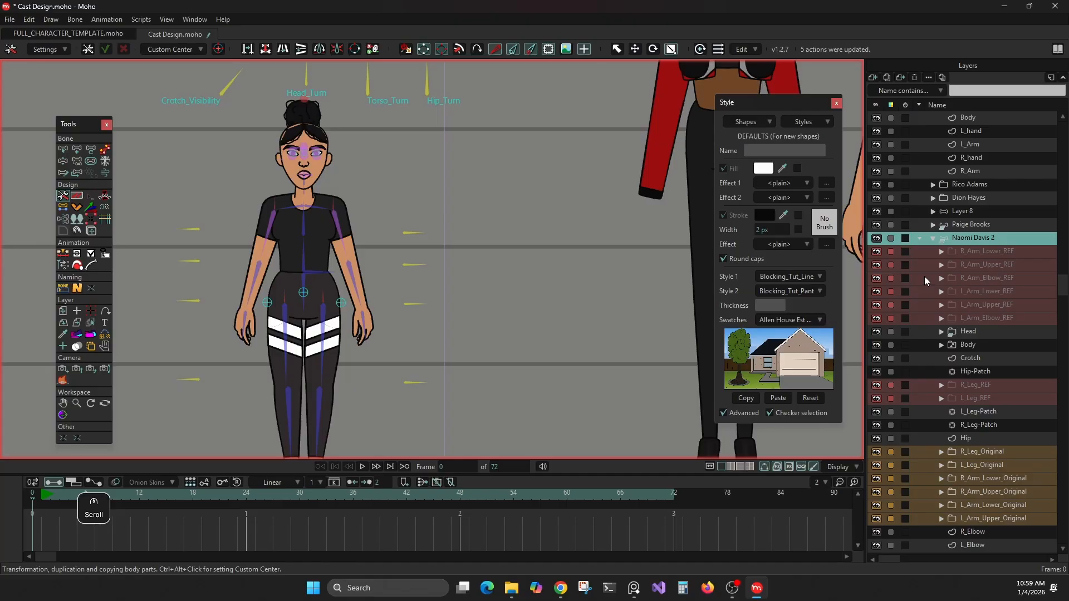
scroll(924, 276, down, 2)
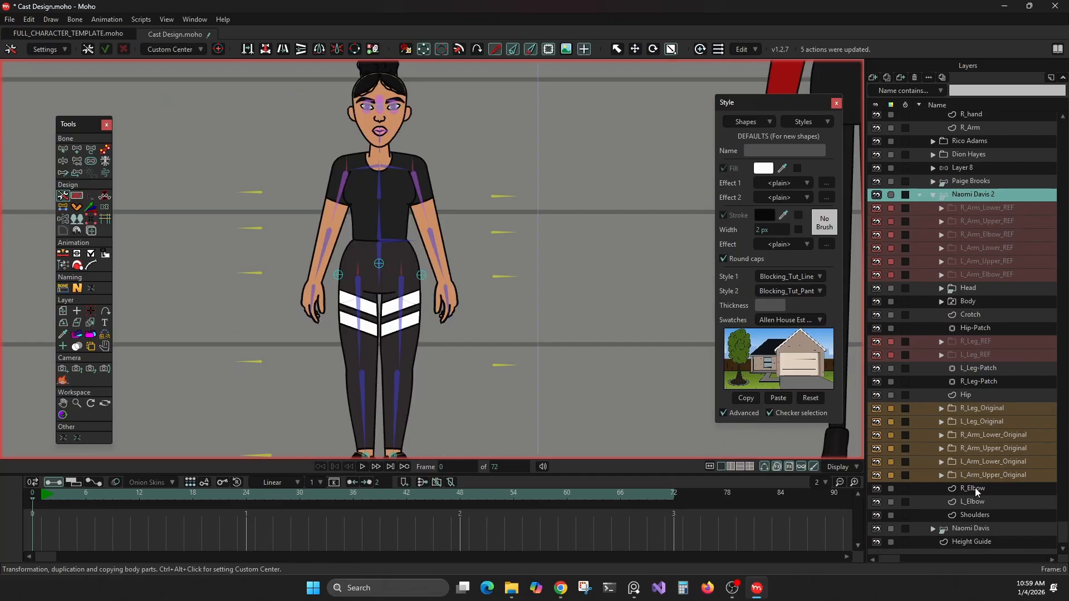
click(974, 488)
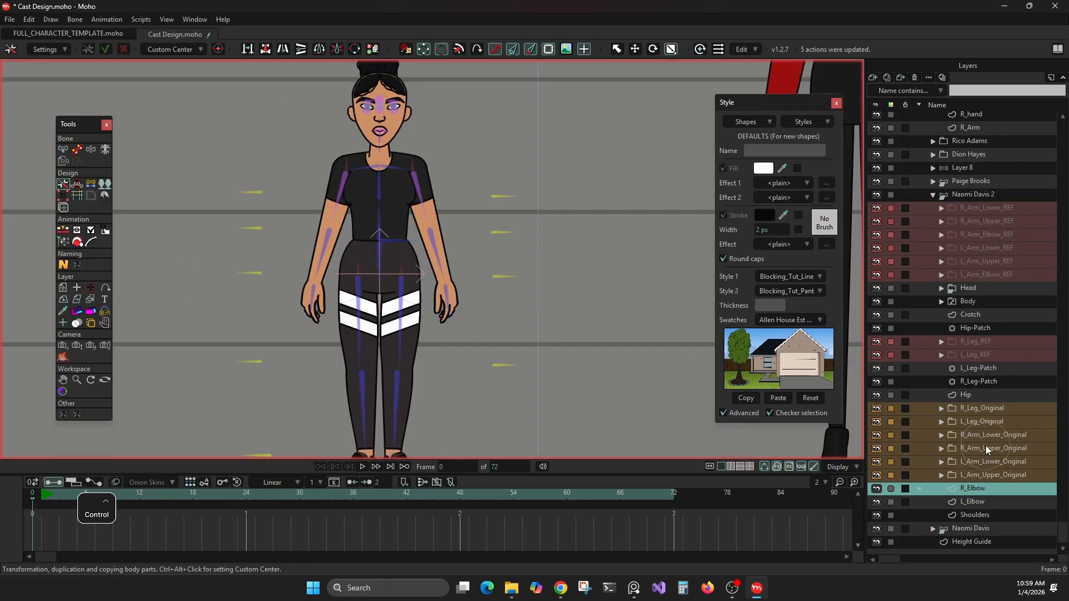
ctrl+click(985, 447)
ctrl+click(983, 436)
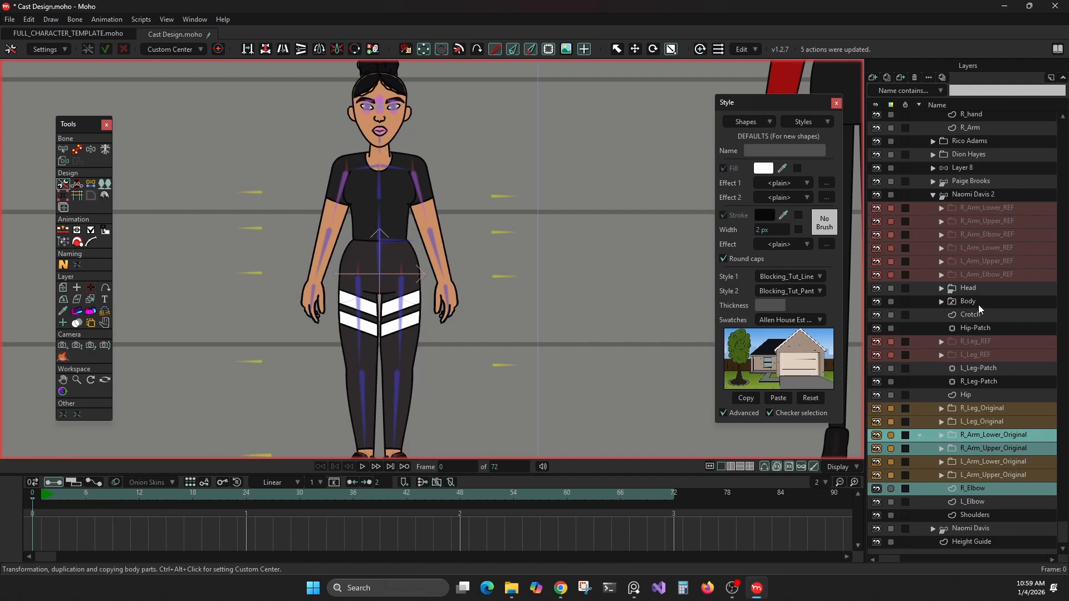
ctrl+click(963, 235)
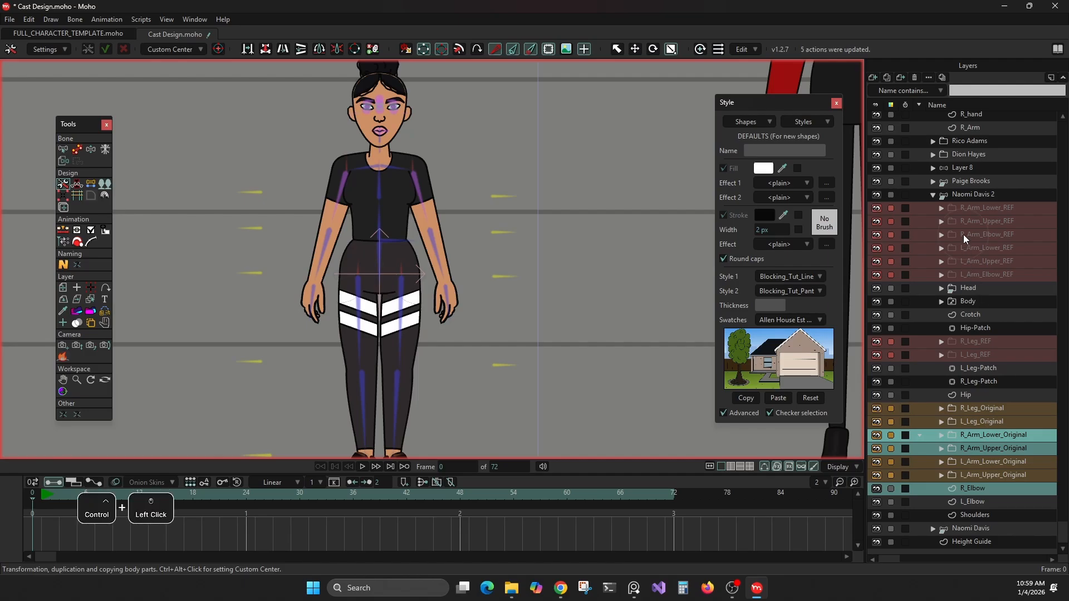
ctrl+click(961, 220)
ctrl+click(971, 198)
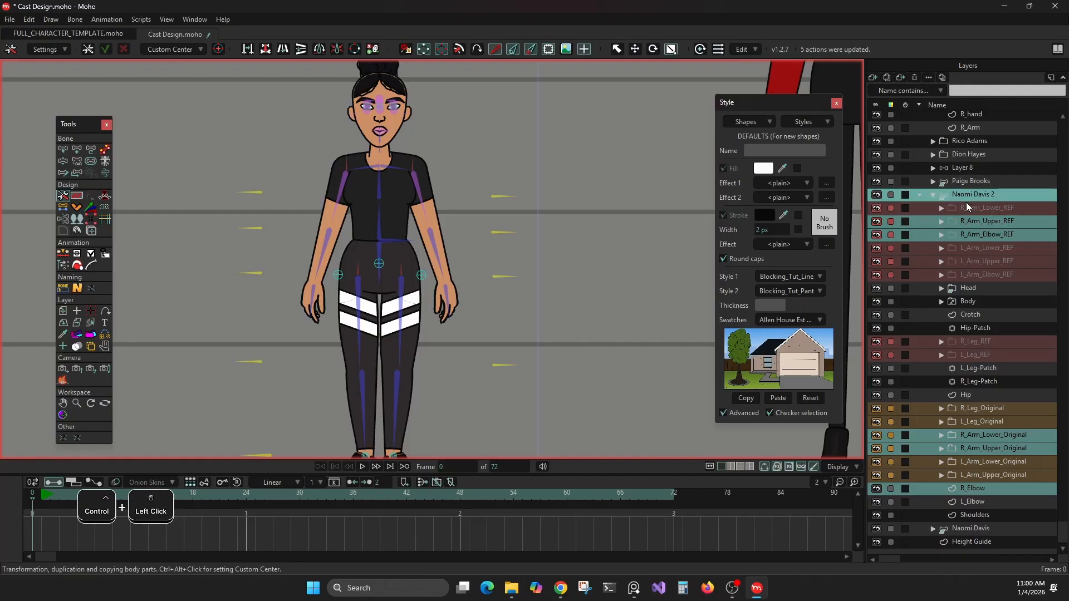
ctrl+click(970, 199)
ctrl+click(967, 206)
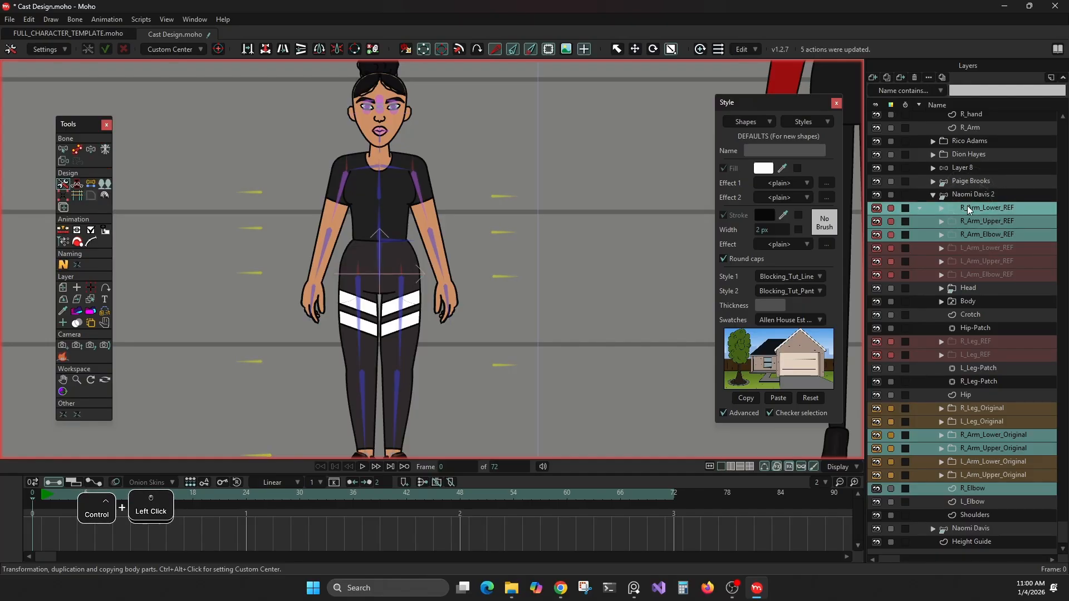
Step: Select the duplicated character's right upper arm bone and collapse the R_Arm_Upper_Original folder, leaving that folder selected
drag(466, 155, 453, 218)
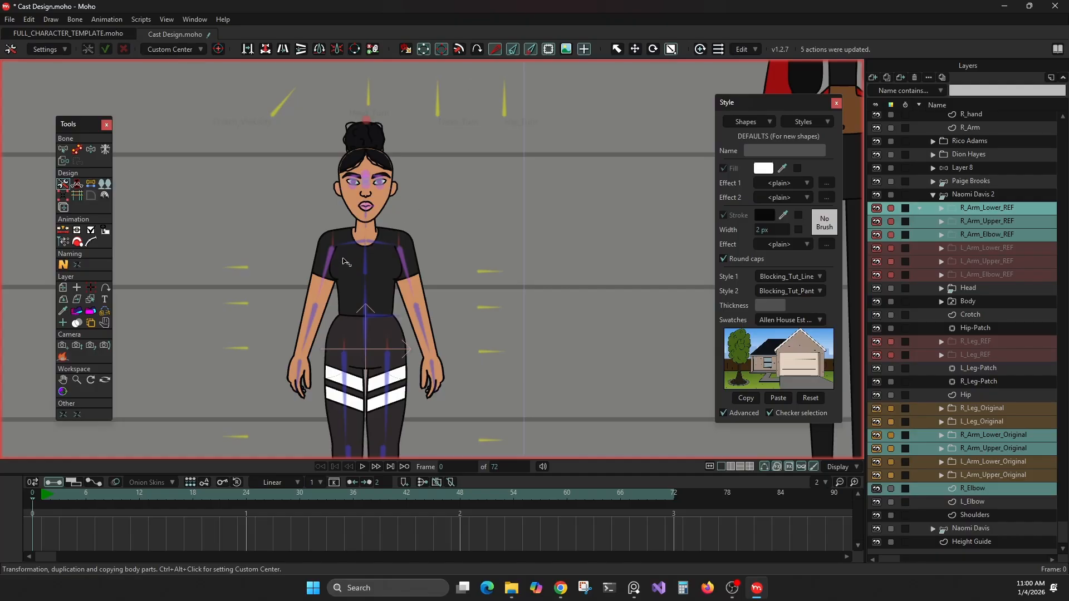
scroll(344, 262, up, 5)
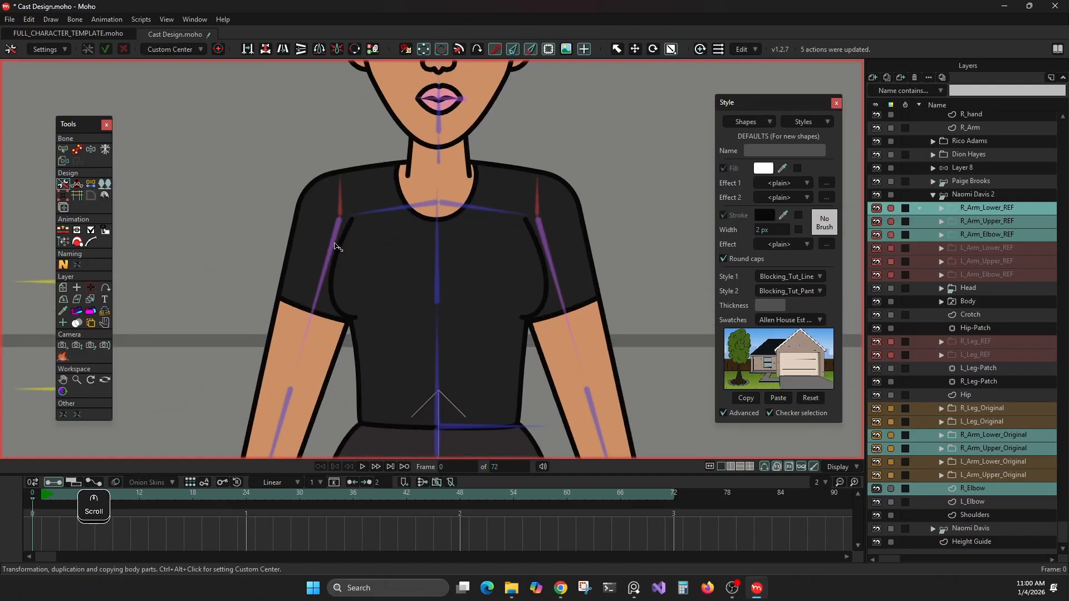
key(alt)
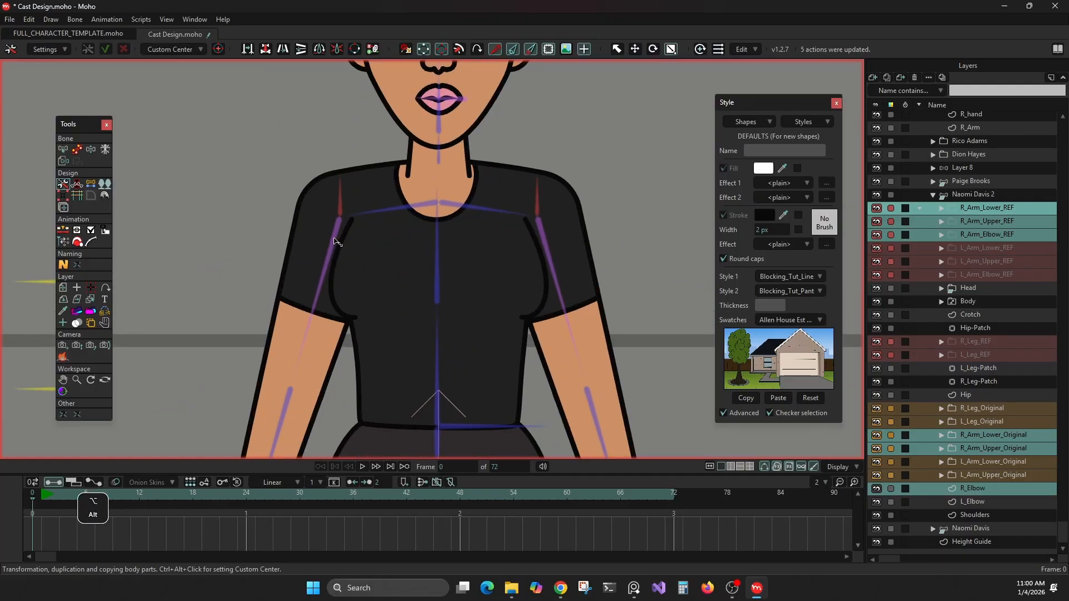
alt+right_click(334, 241)
alt+click(334, 235)
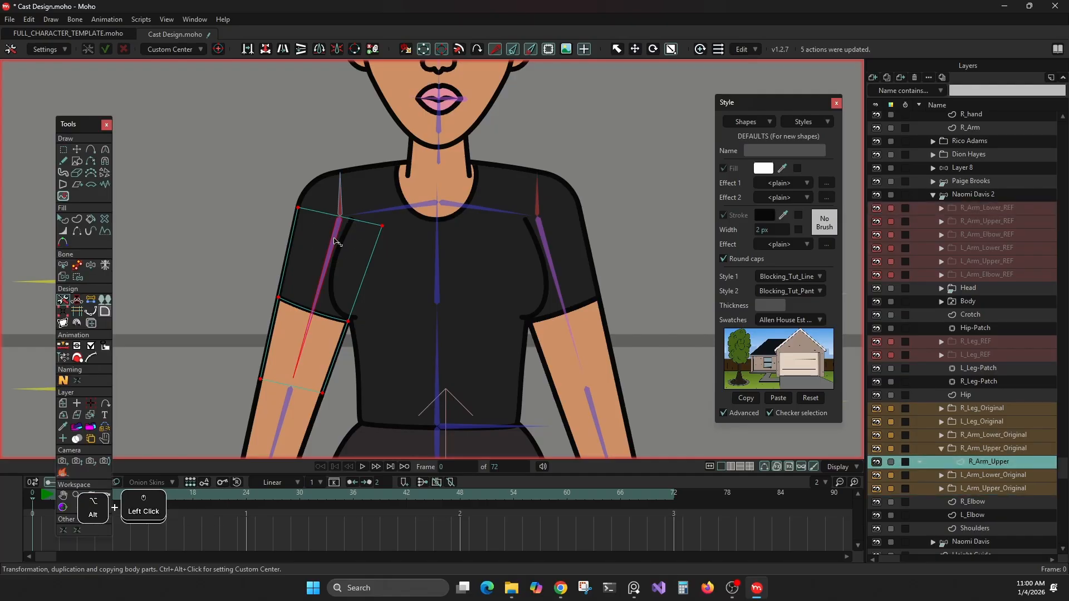
click(942, 449)
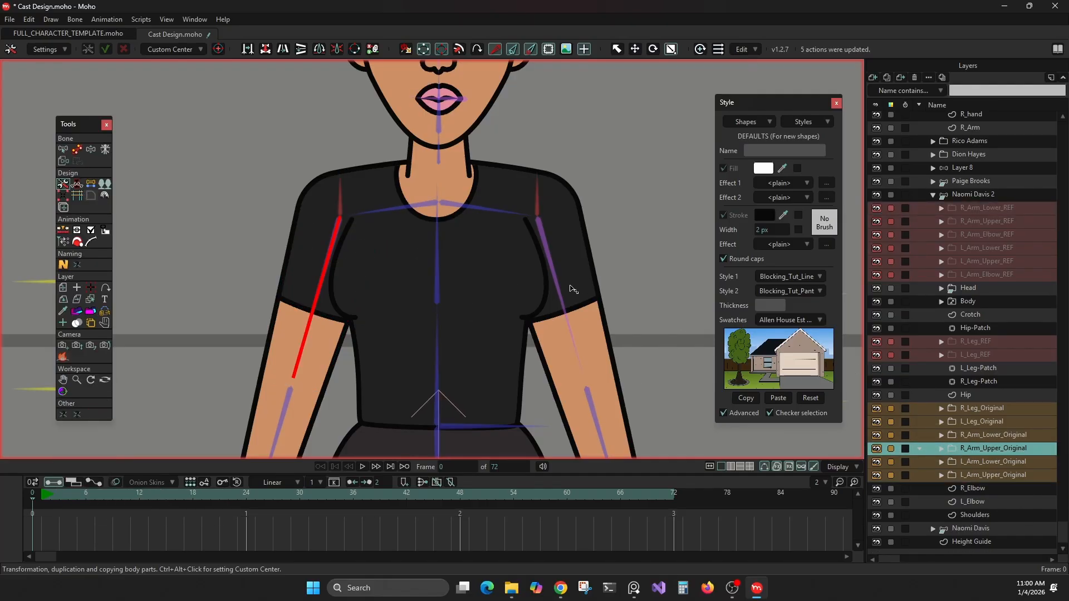
click(64, 187)
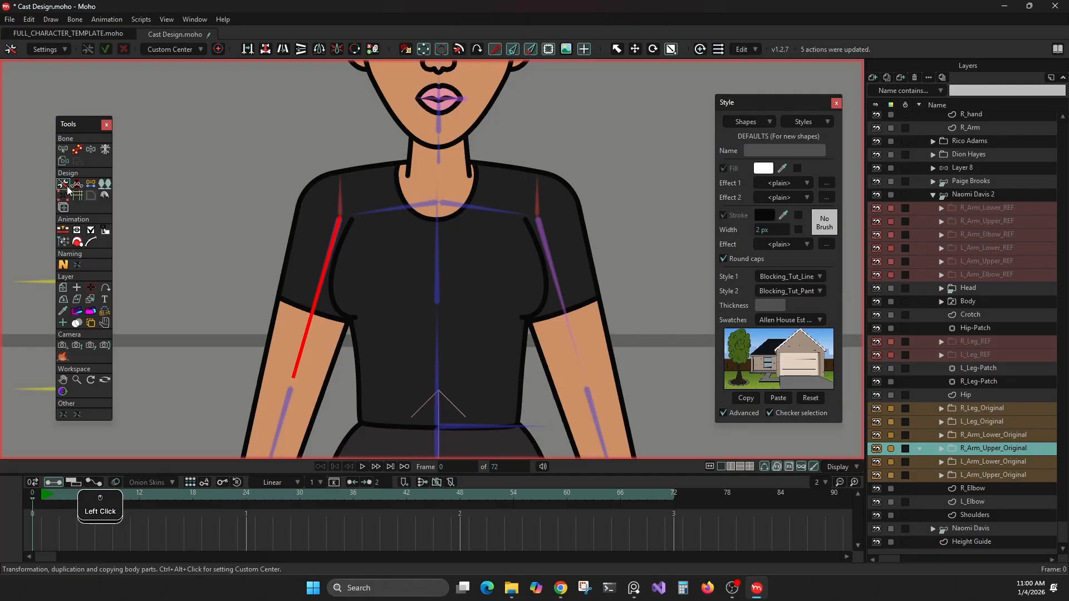
ctrl+click(320, 270)
alt+click(323, 272)
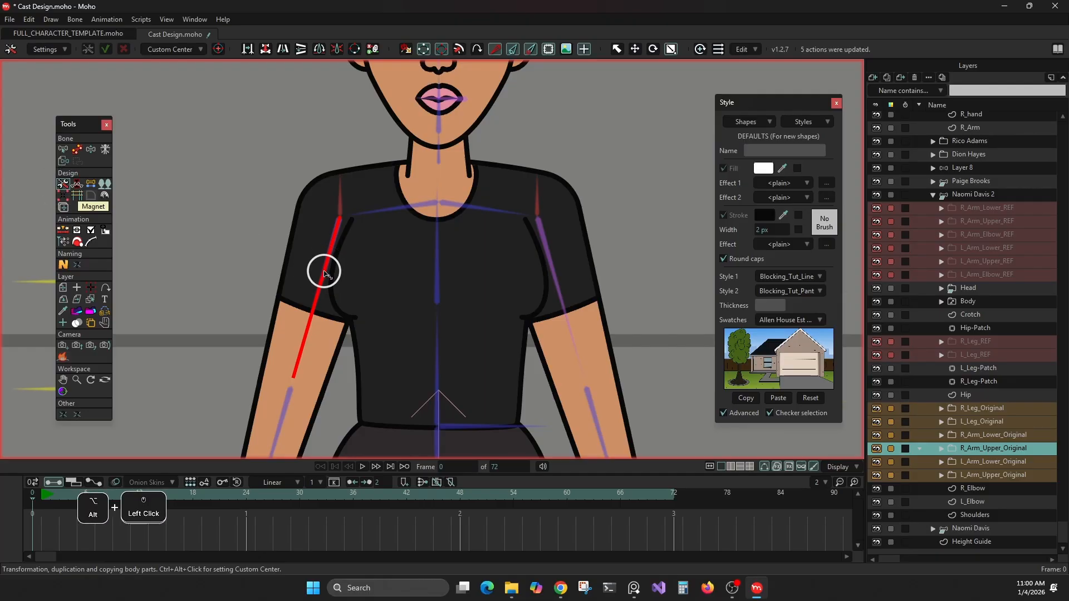
alt+click(385, 212)
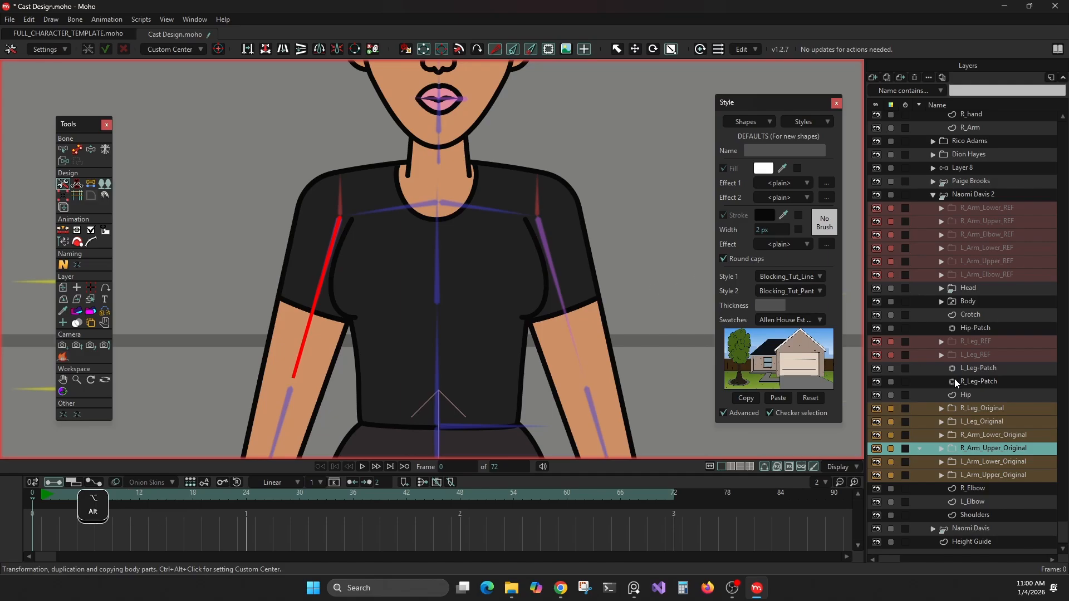
Step: Add R_Arm_Lower_Original, R_Elbow and the R_Arm Elbow, Upper and Lower REF folders to the layer selection
ctrl+click(970, 436)
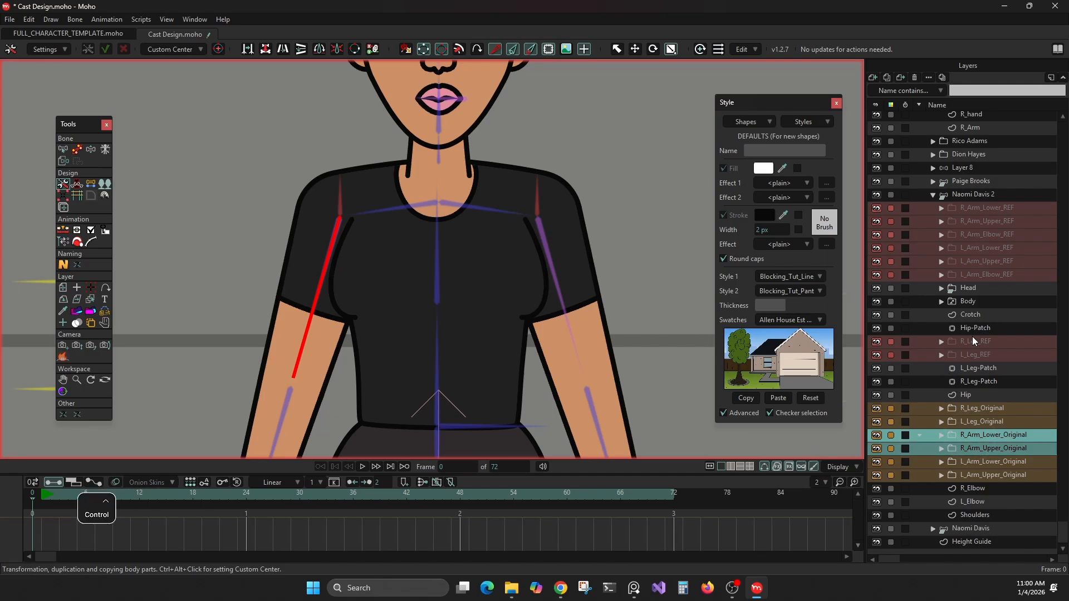
ctrl+click(973, 489)
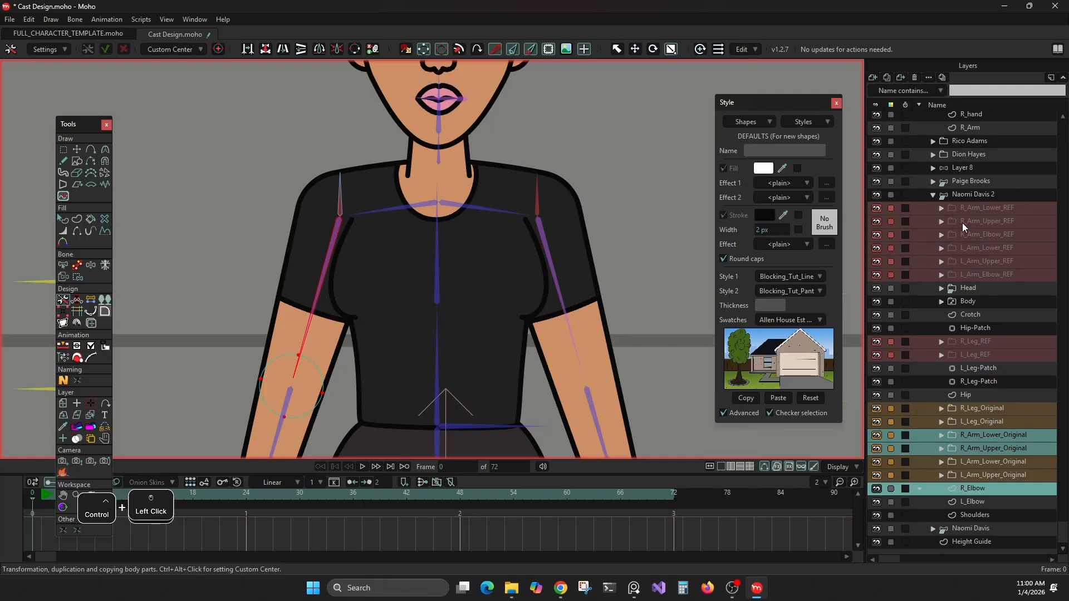
ctrl+click(971, 234)
ctrl+click(977, 221)
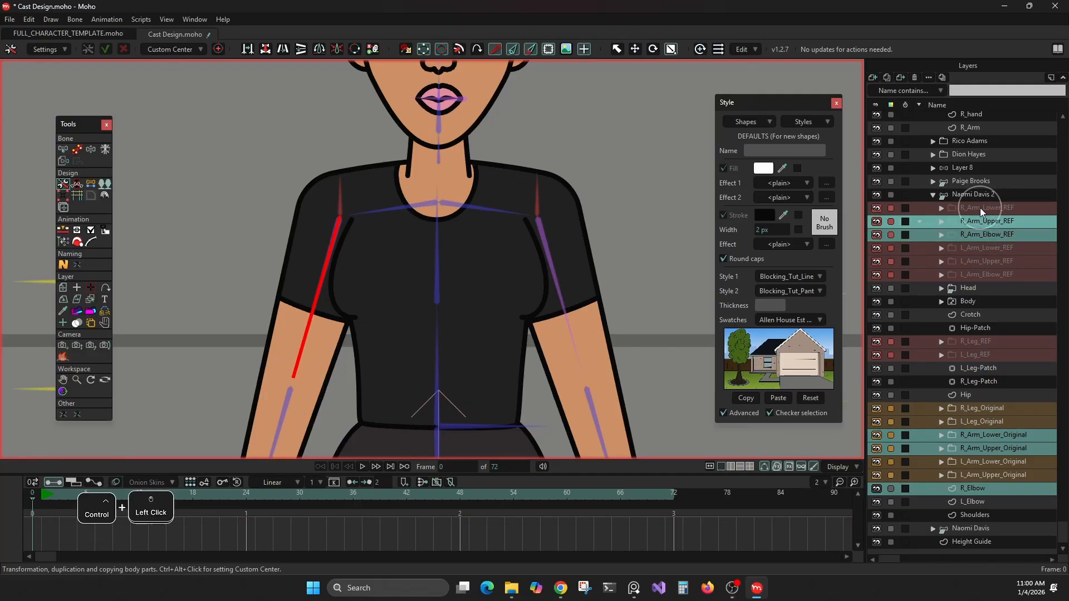
ctrl+click(980, 208)
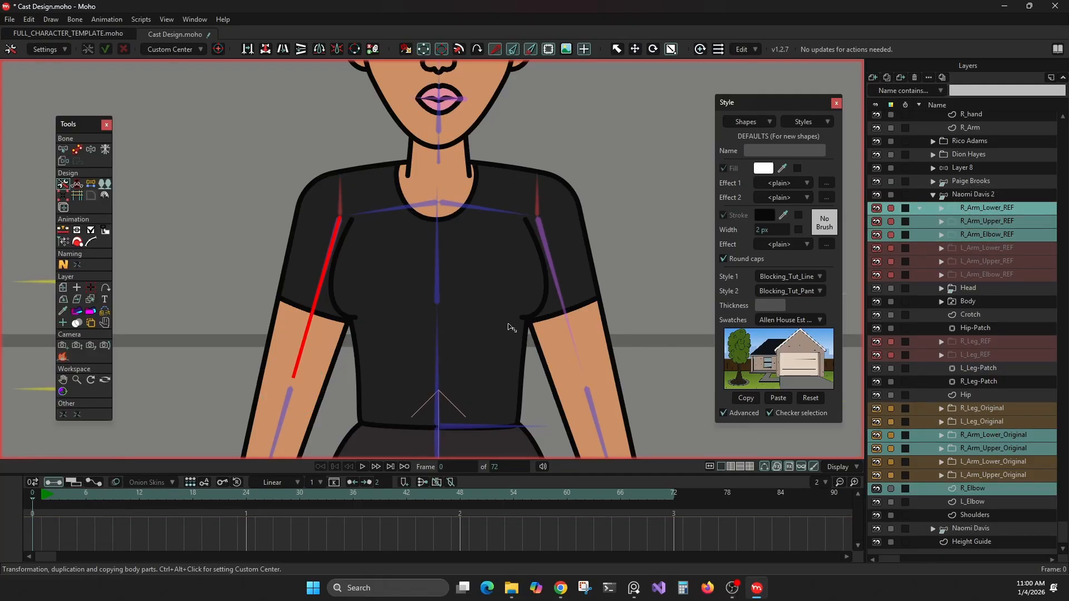
Step: Switch the transformation to rotate mode with the right arm in view
scroll(340, 269, down, 2)
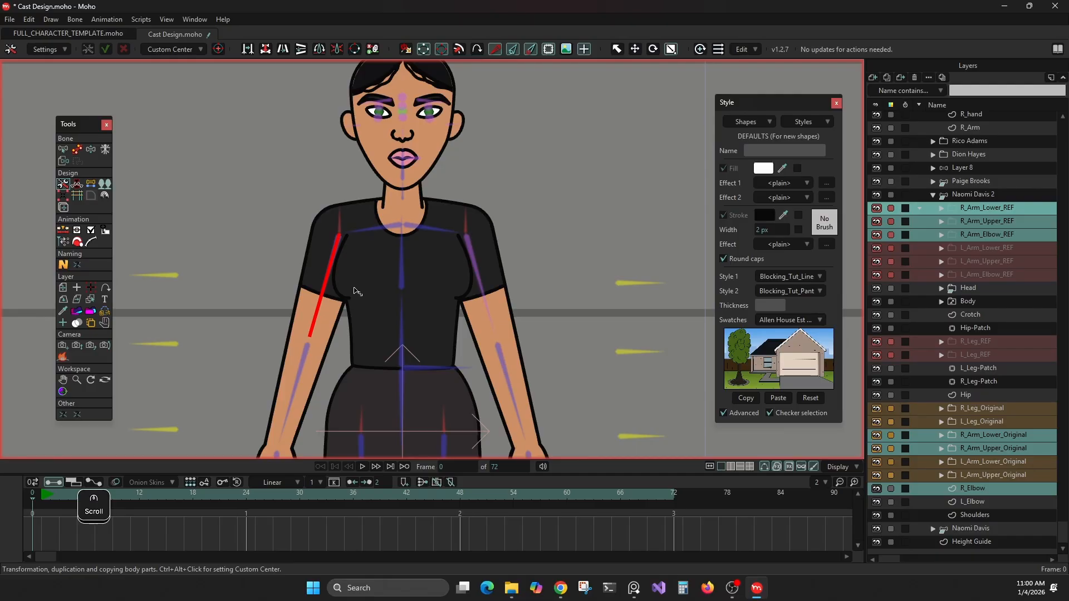
drag(354, 290, 454, 179)
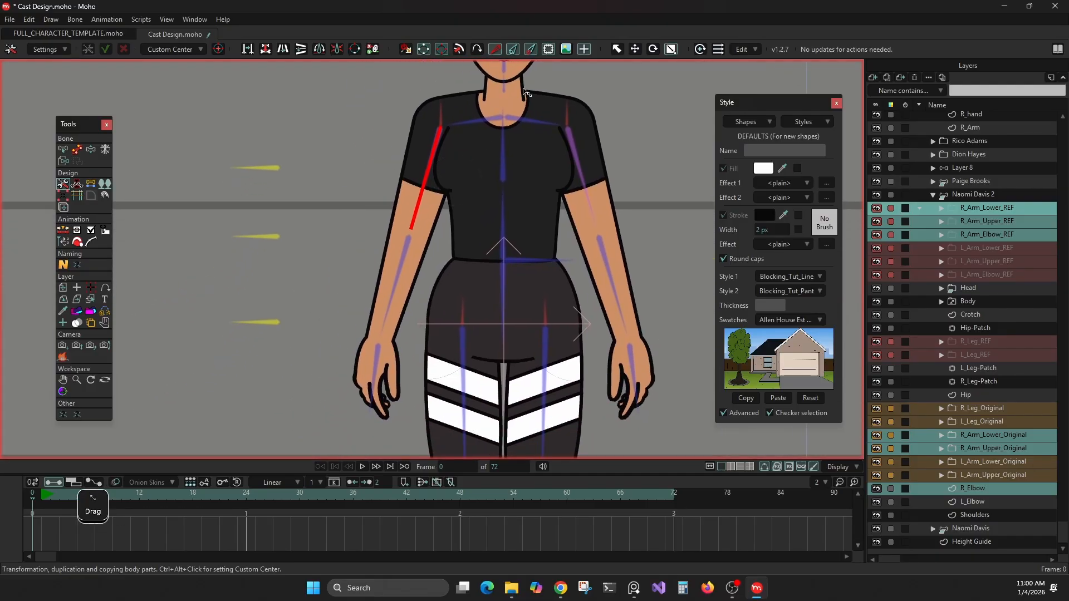
click(653, 50)
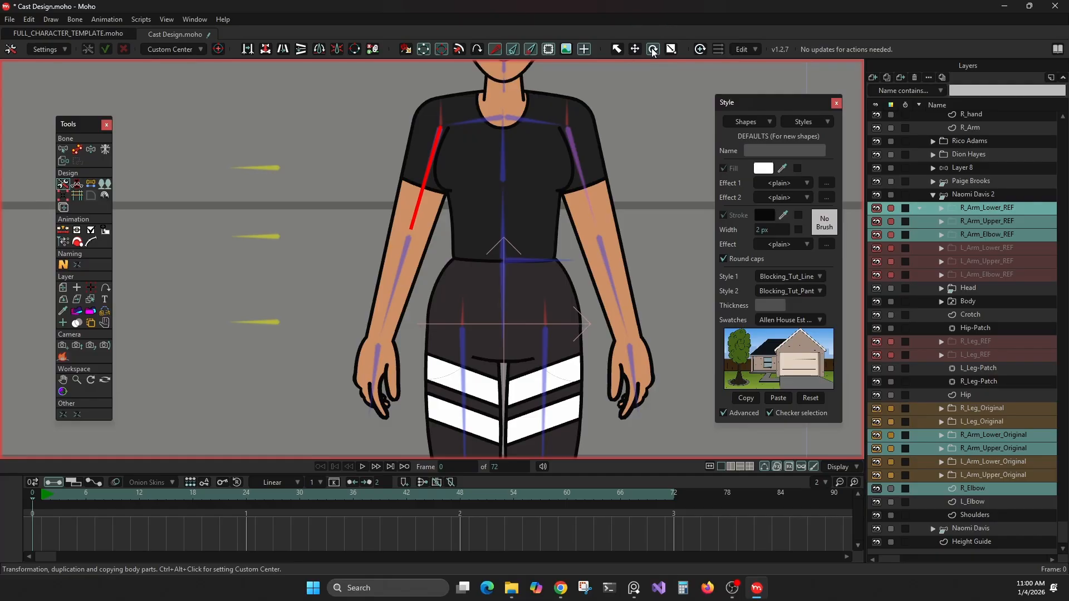
scroll(452, 236, up, 2)
scroll(452, 227, down, 1)
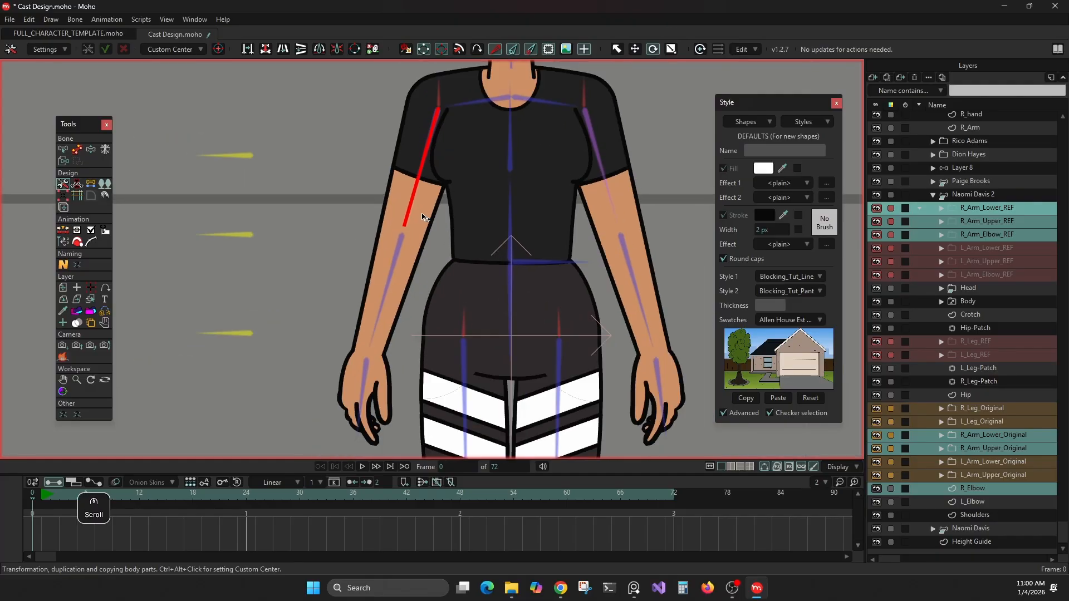
Step: Try to rotate the right arm without placing a new custom center, and undo the rotation
click(410, 211)
drag(410, 210, 420, 212)
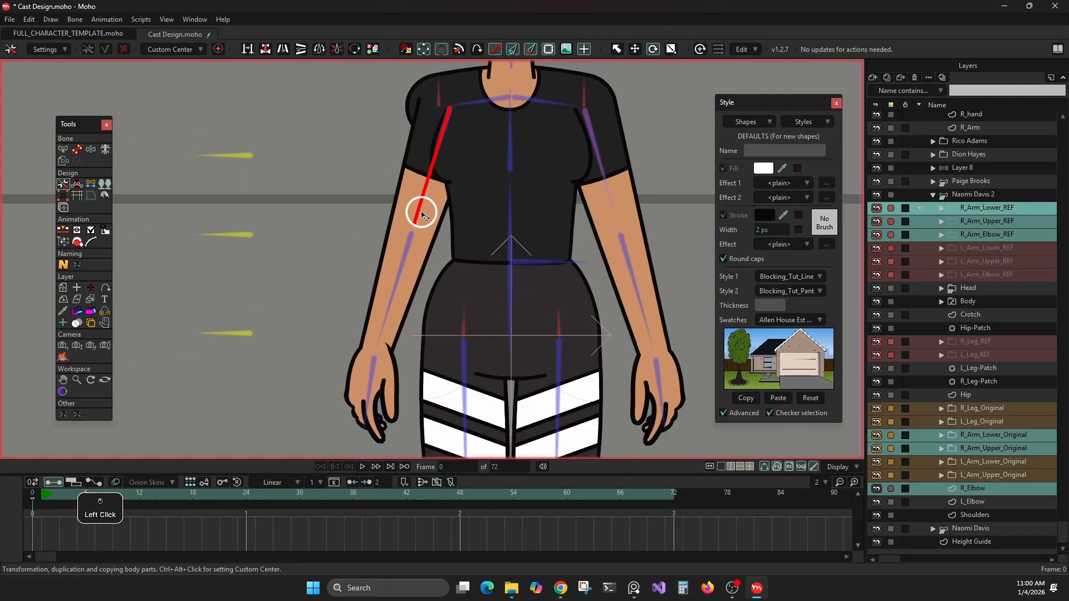
key(ctrl+z)
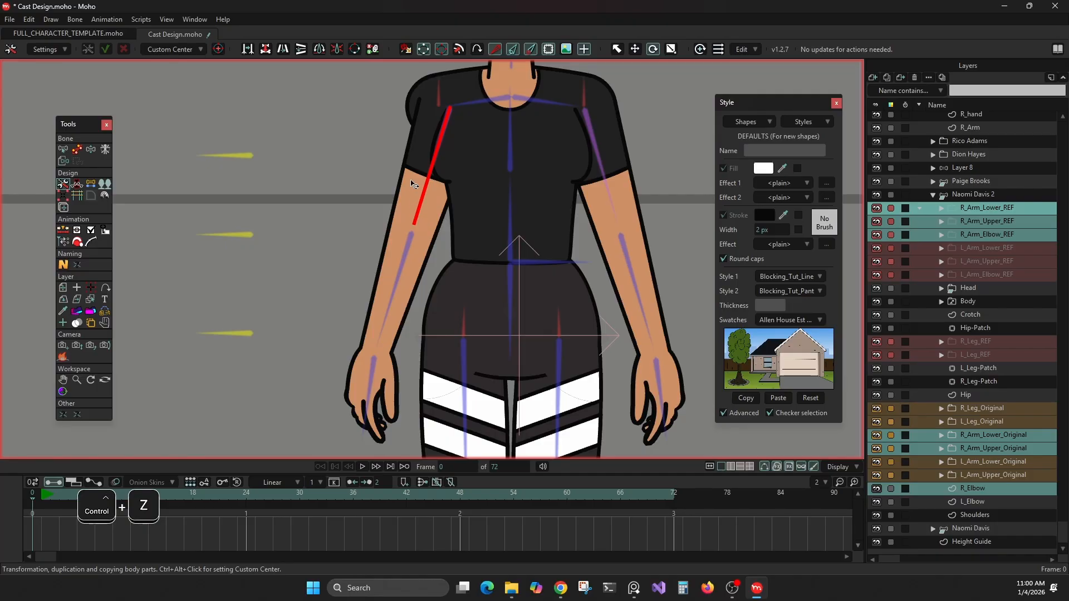
key(ctrl+z)
Step: Place the custom center at the shoulder end of the right upper arm bone and rotate the whole right arm inward toward the body
key(alt)
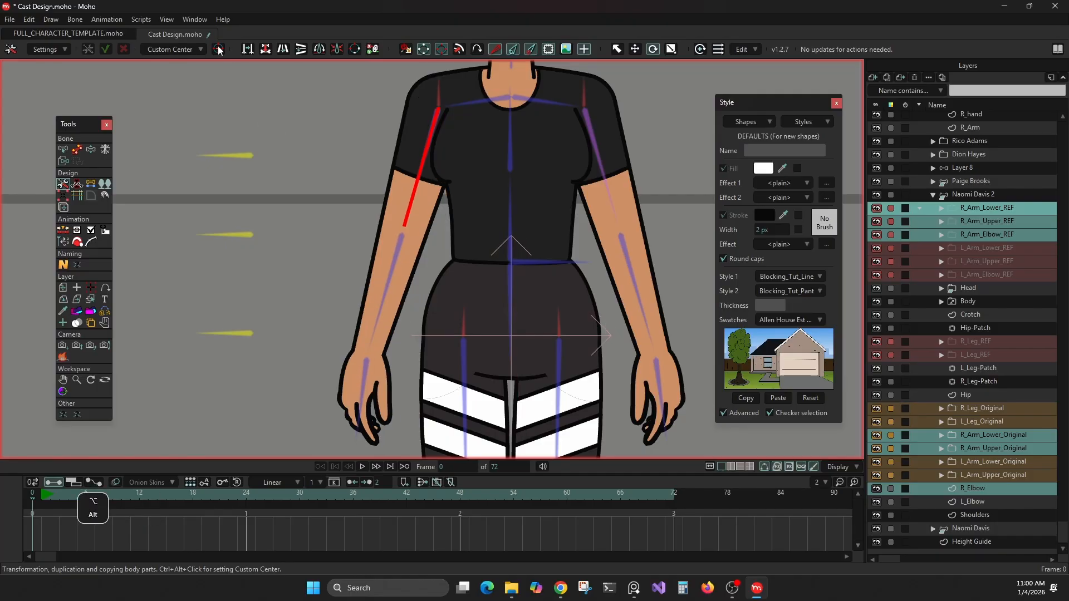
alt+click(218, 50)
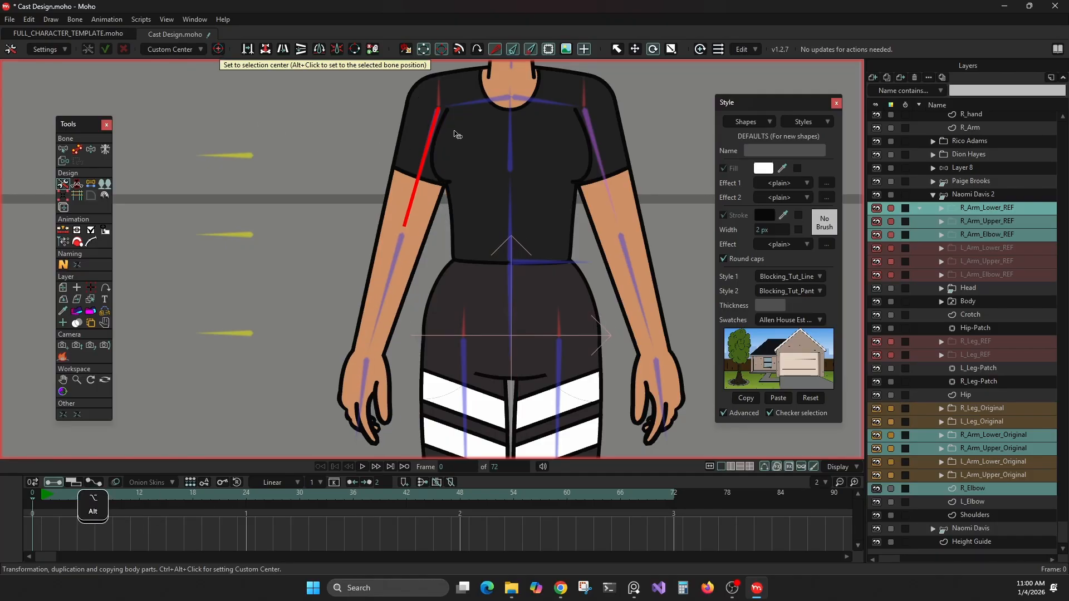
alt+click(218, 49)
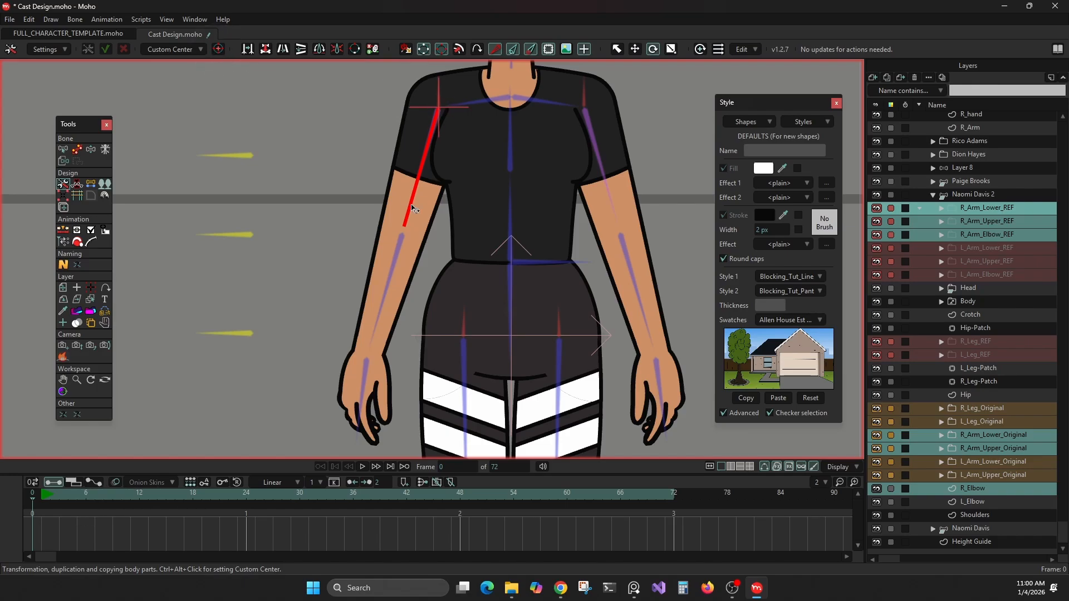
drag(405, 203, 412, 270)
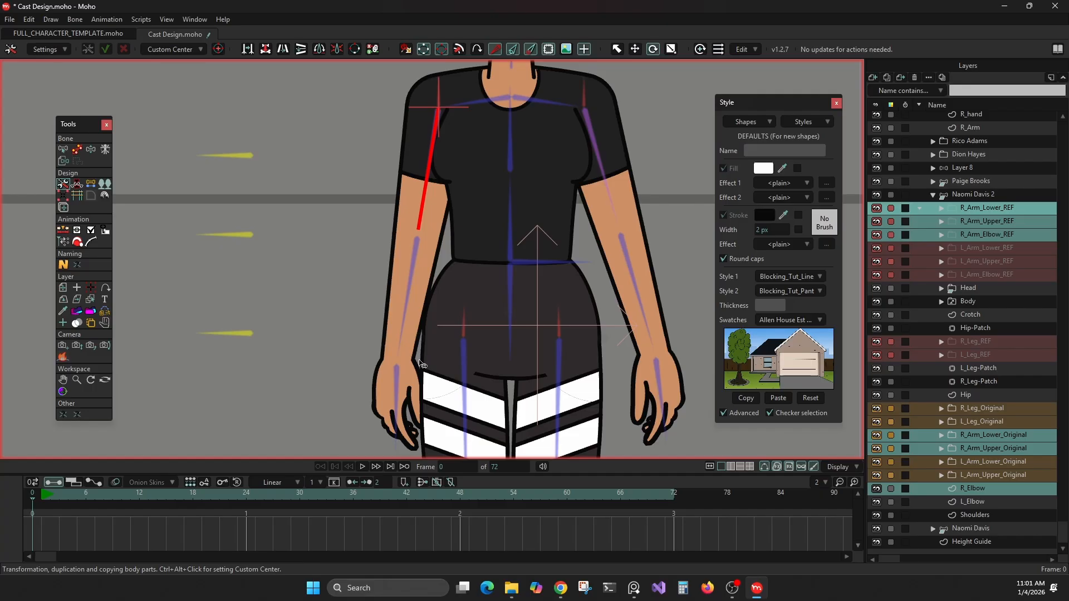
Step: Select L_Arm_Upper_Original, L_Arm_Lower_Original, L_Elbow and the L_Arm Elbow, Upper and Lower REF folders together
scroll(413, 334, down, 3)
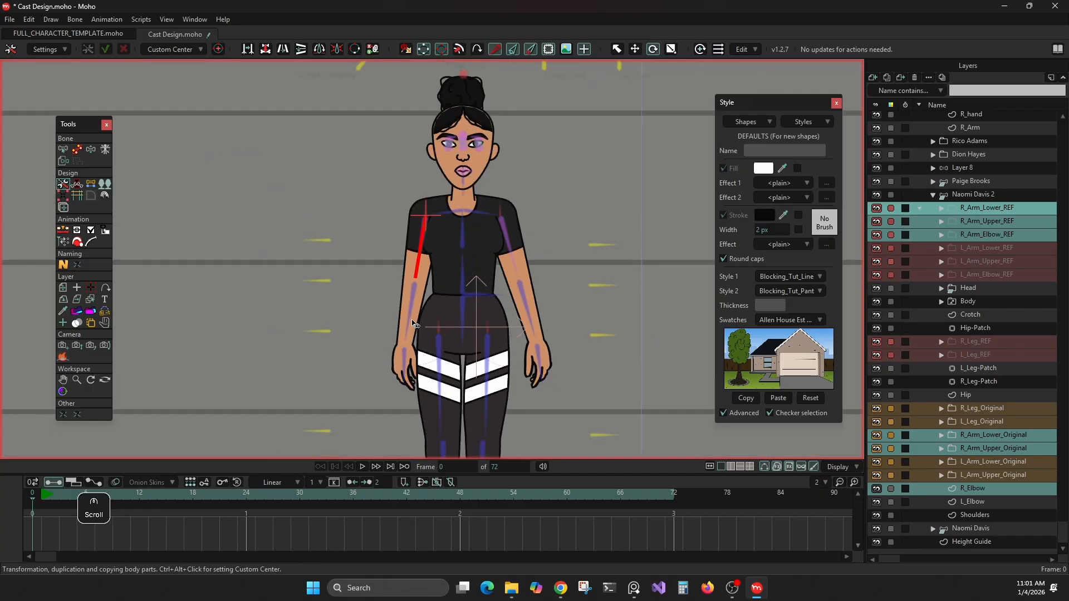
click(967, 475)
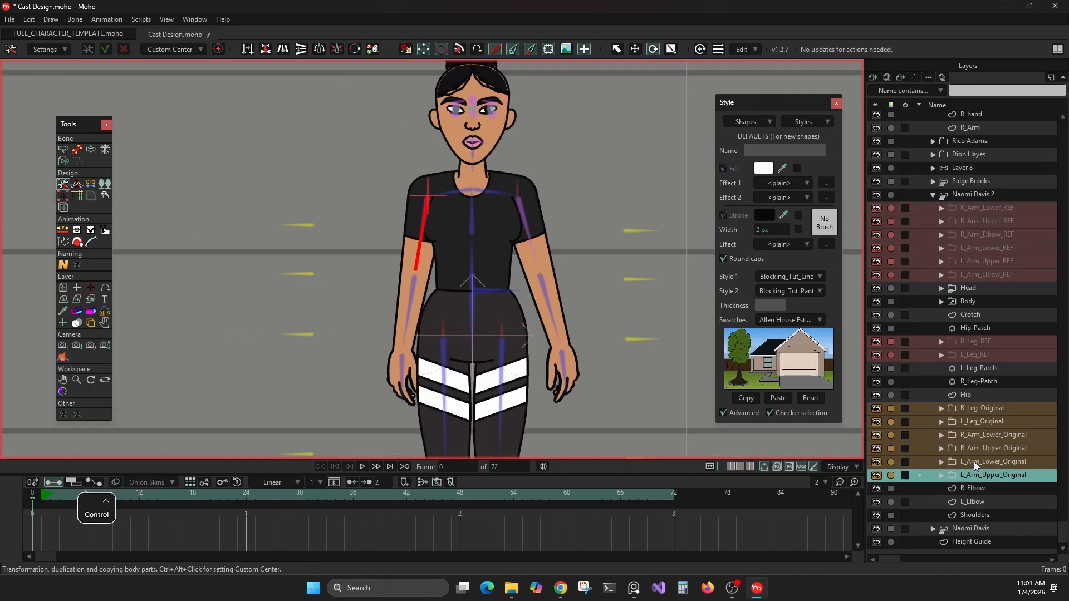
ctrl+click(975, 462)
ctrl+click(977, 502)
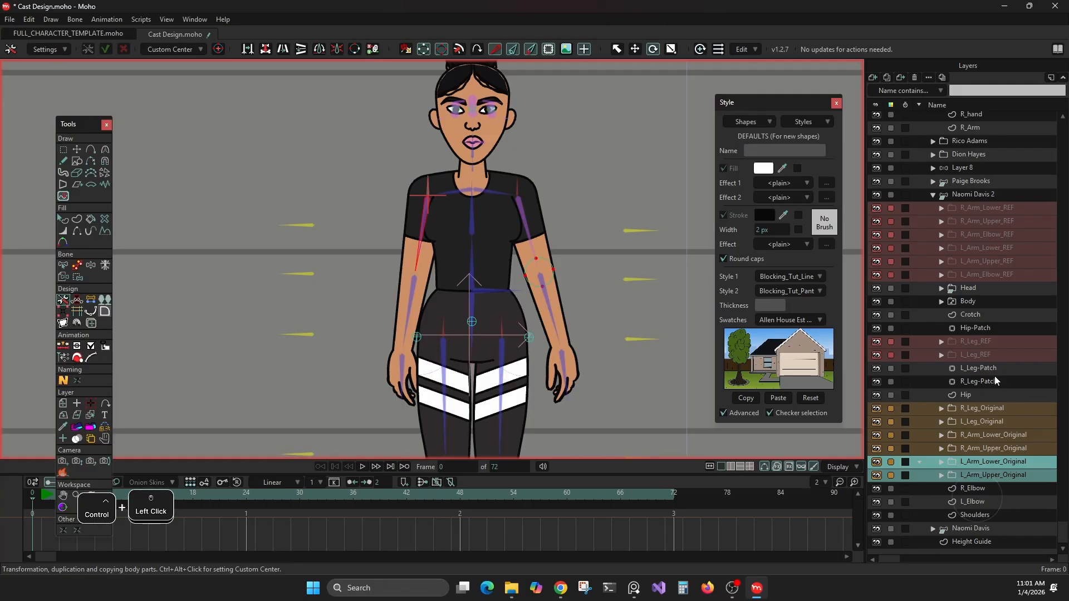
ctrl+click(972, 274)
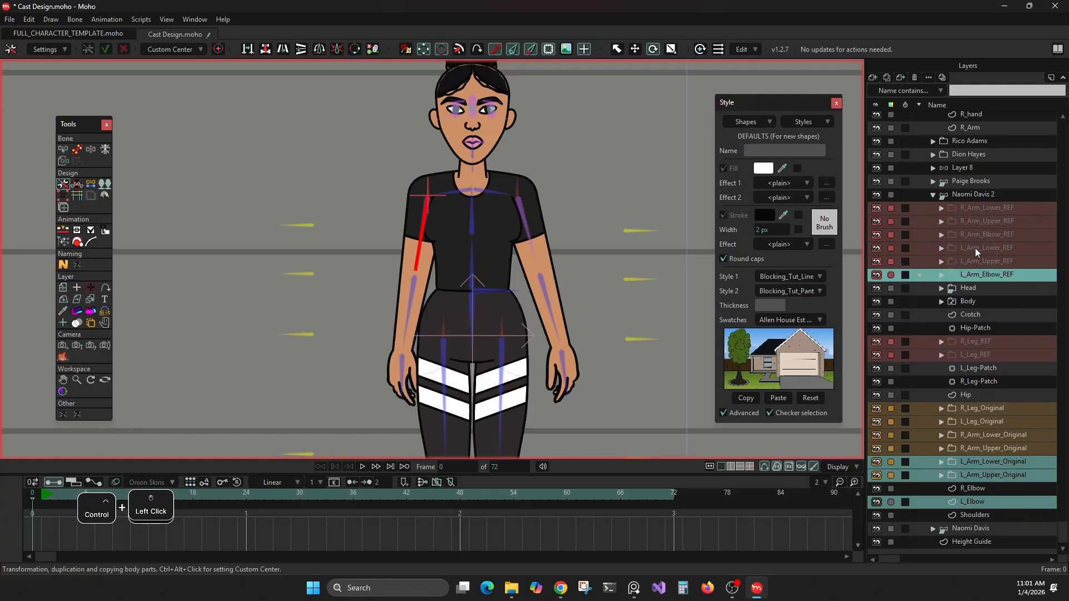
ctrl+click(973, 260)
ctrl+click(975, 248)
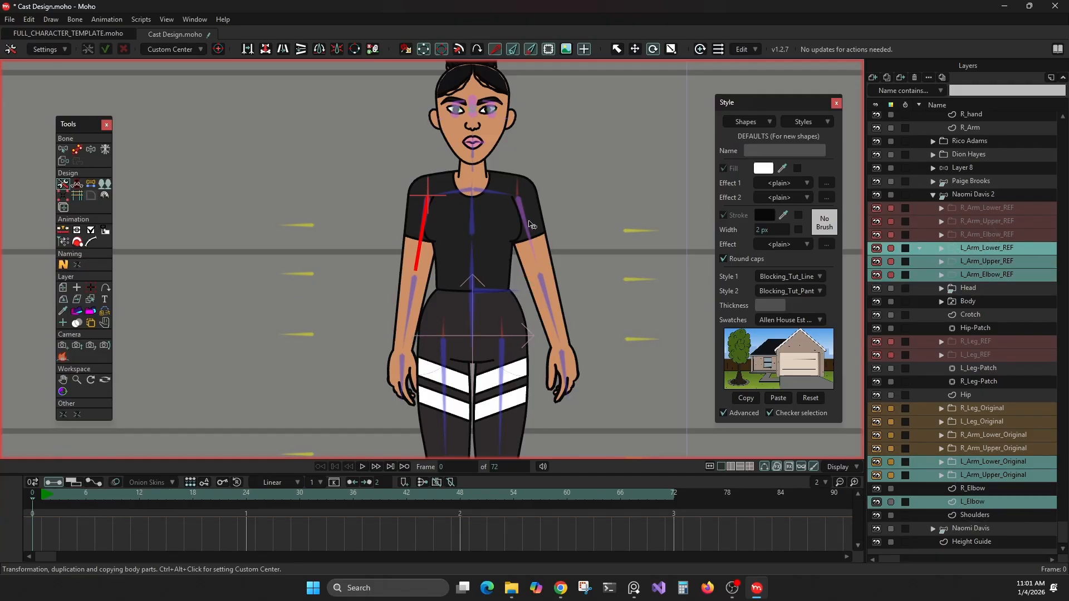
Step: Set the custom center at the left upper arm bone's shoulder end and rotate the whole left arm inward toward the body
alt+click(527, 224)
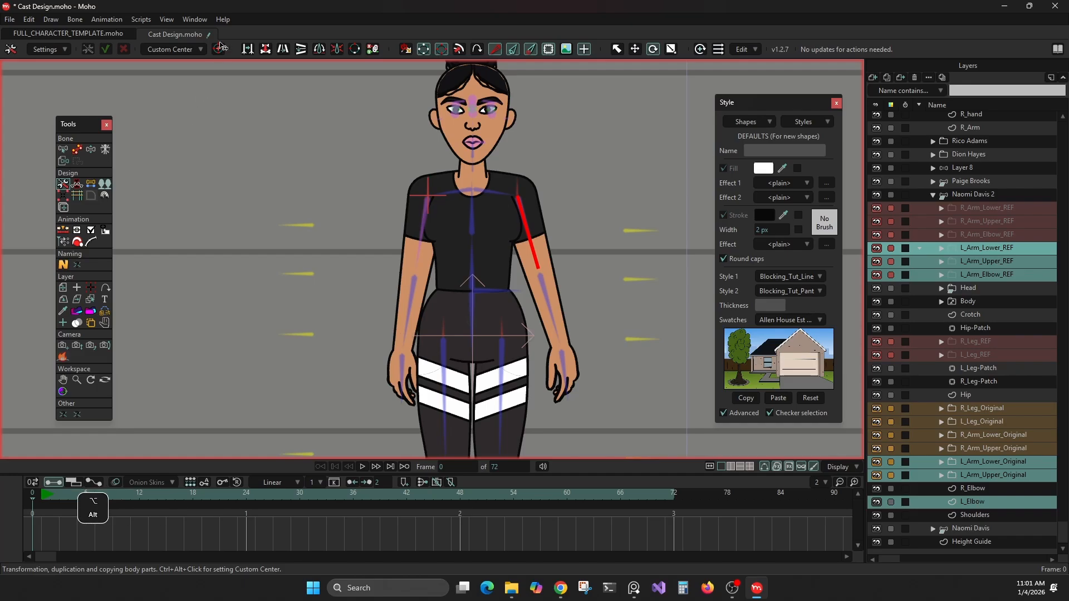
alt+click(219, 49)
drag(534, 253, 531, 262)
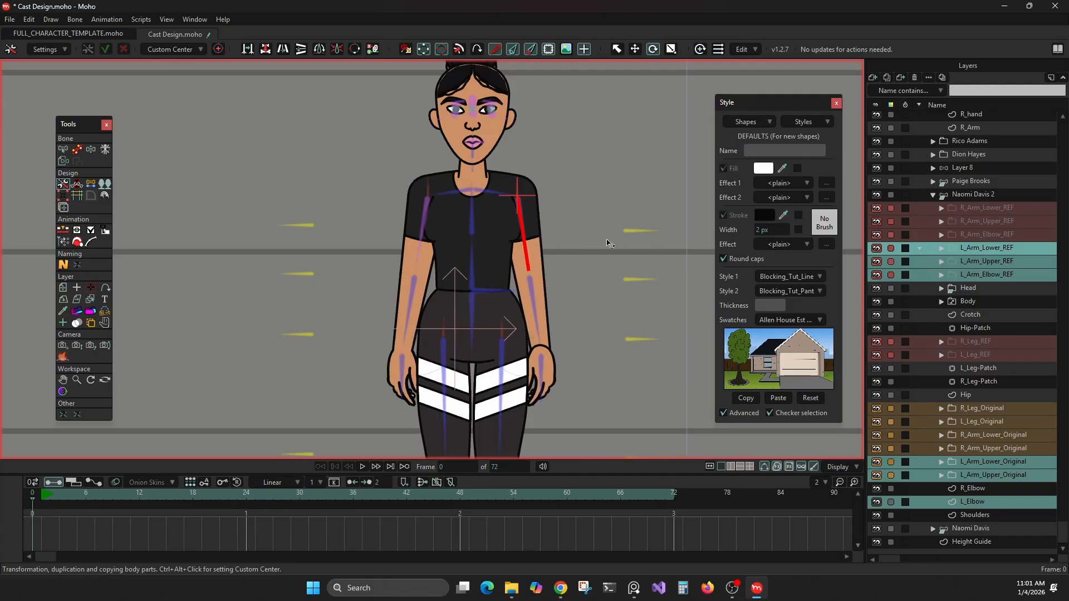
Step: Collapse the L_Arm_Lower_Original folder and review the reposed arms on the whole character
scroll(609, 244, down, 4)
scroll(580, 300, up, 5)
alt+right_click(557, 334)
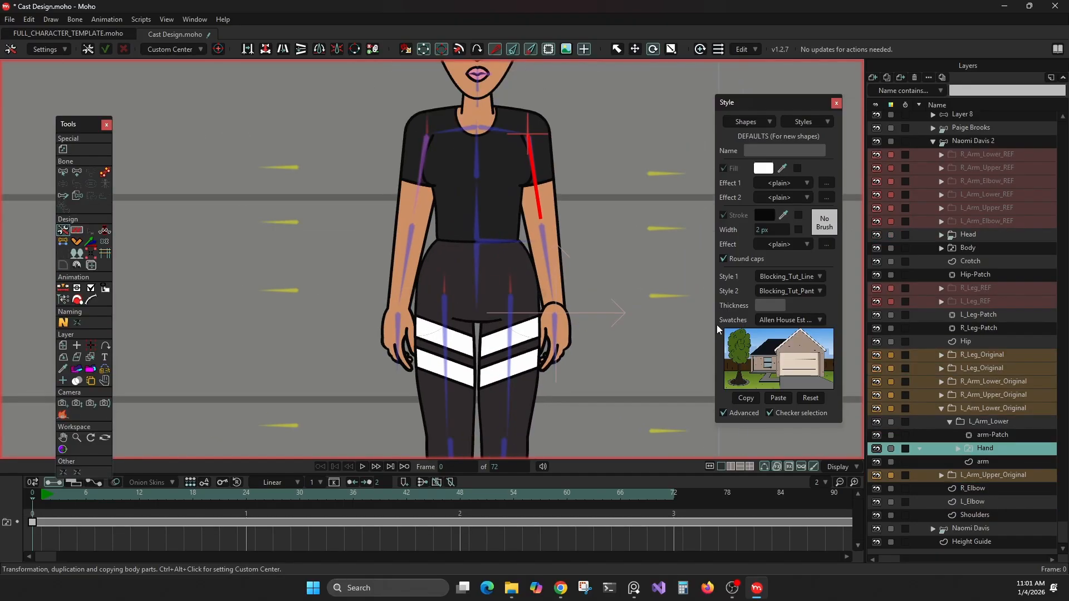
click(941, 408)
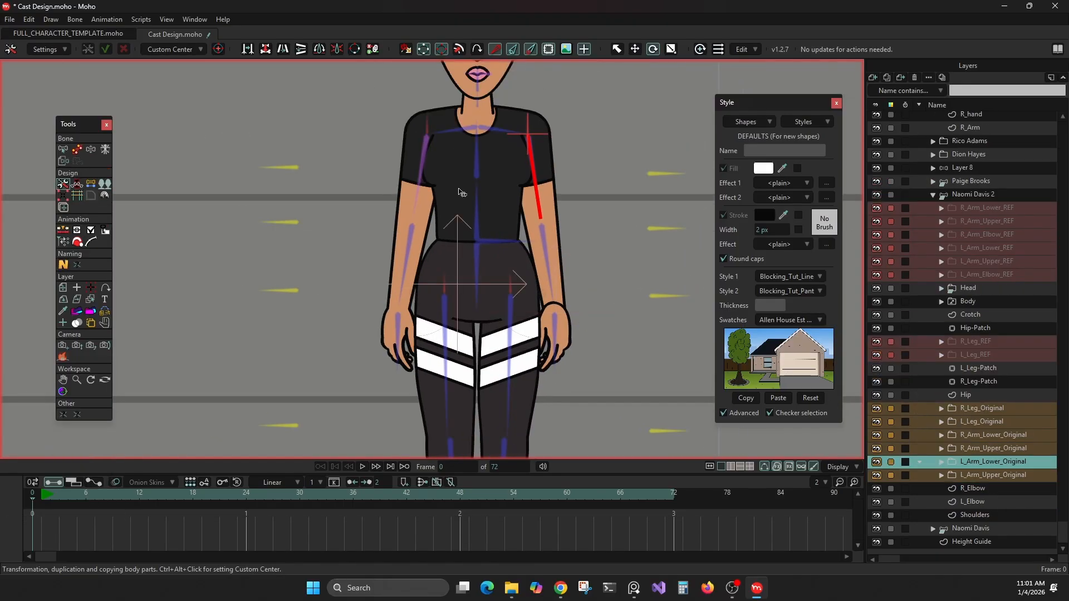
scroll(455, 220, down, 3)
scroll(454, 220, up, 1)
scroll(453, 184, up, 1)
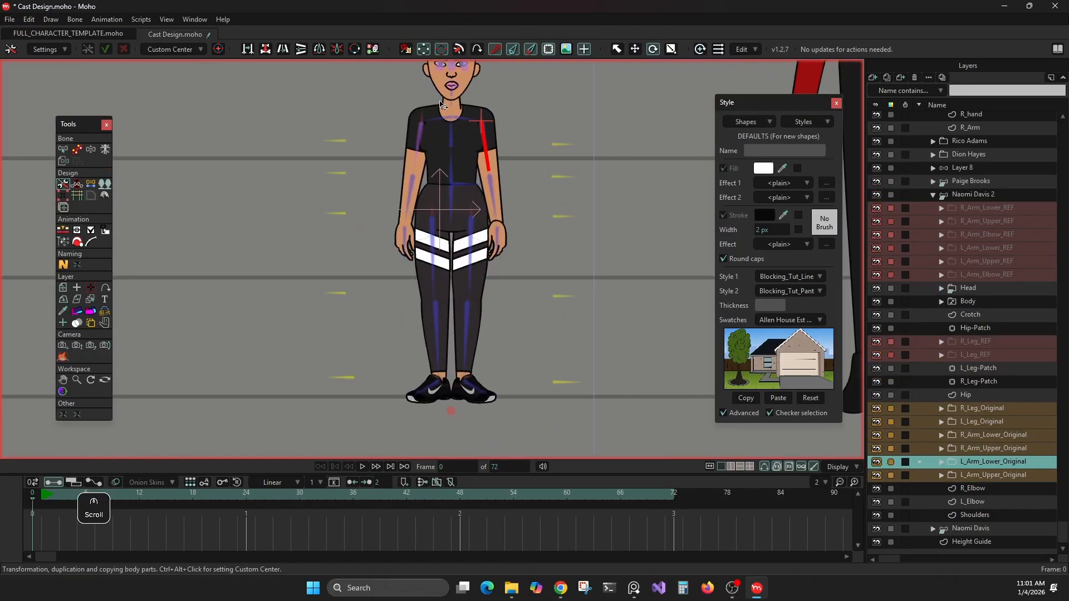
scroll(452, 167, up, 3)
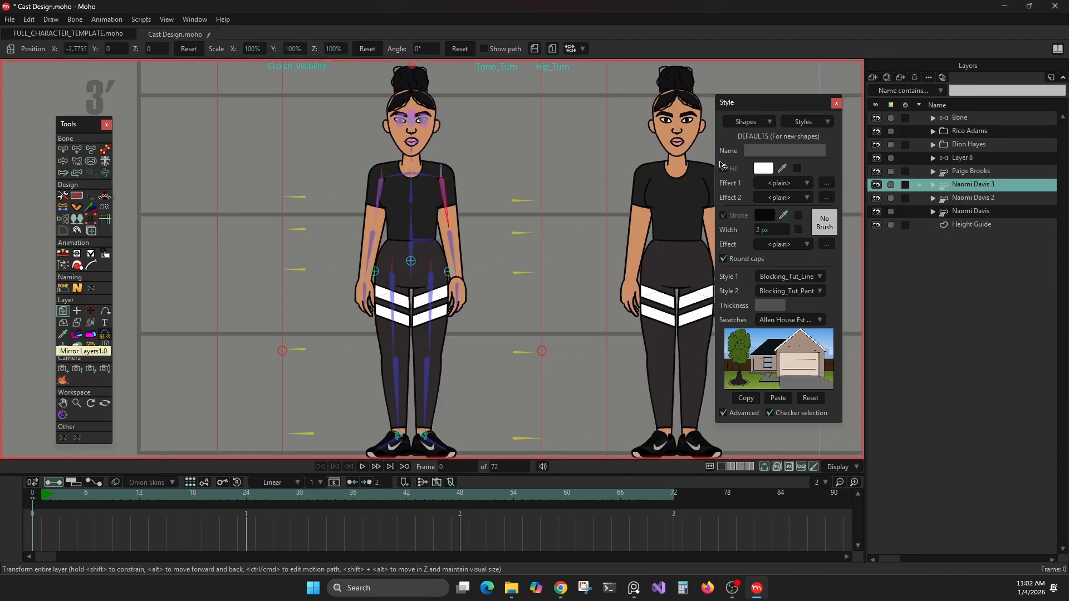
Step: Run Erase All Vectors In Group+ on the newest character duplicate and expand its group
click(79, 335)
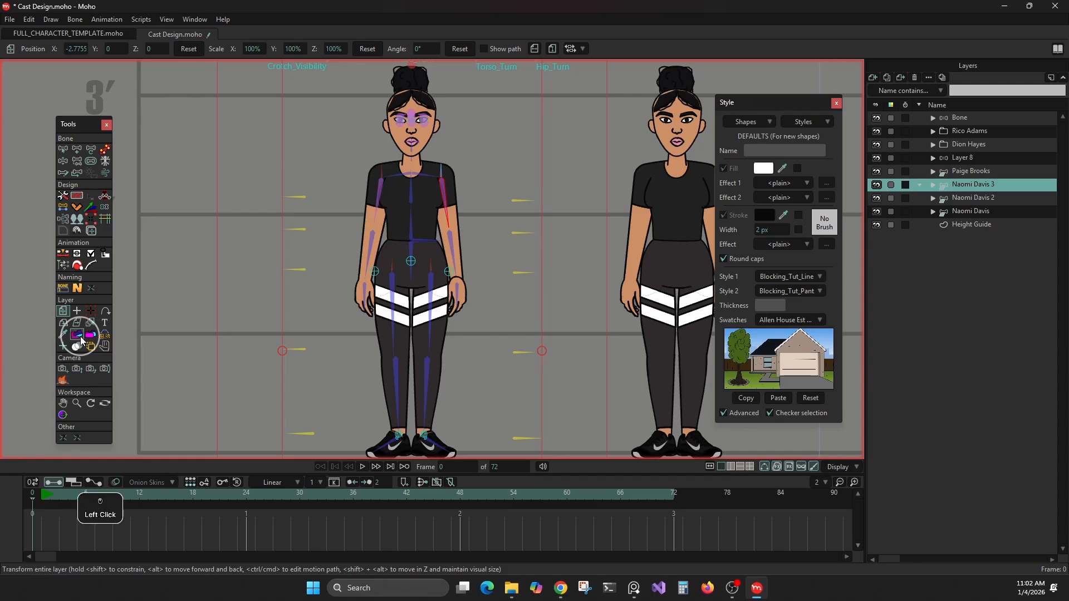
click(91, 339)
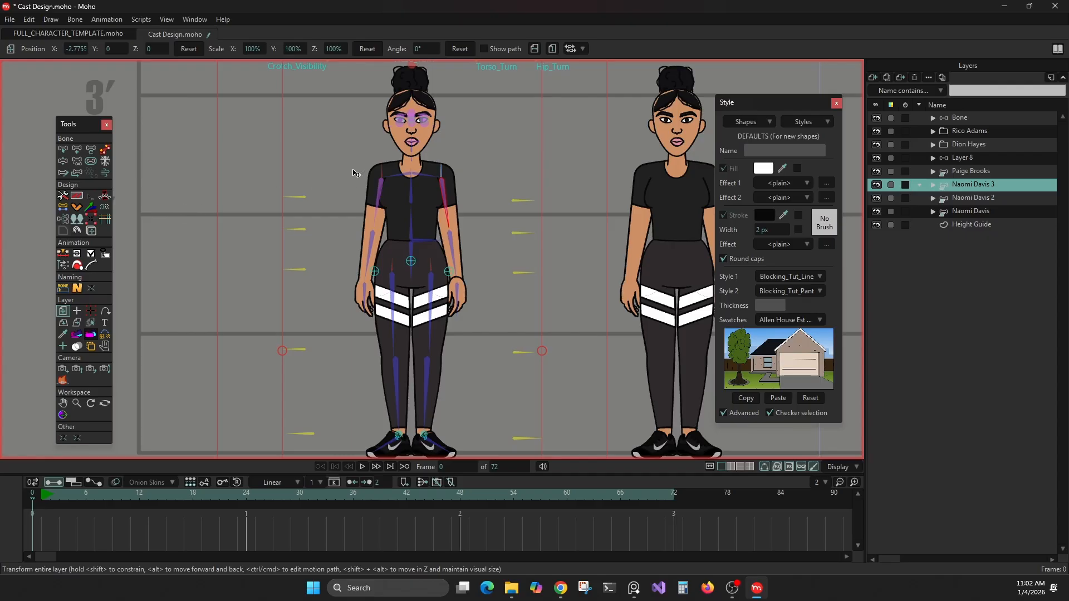
click(78, 219)
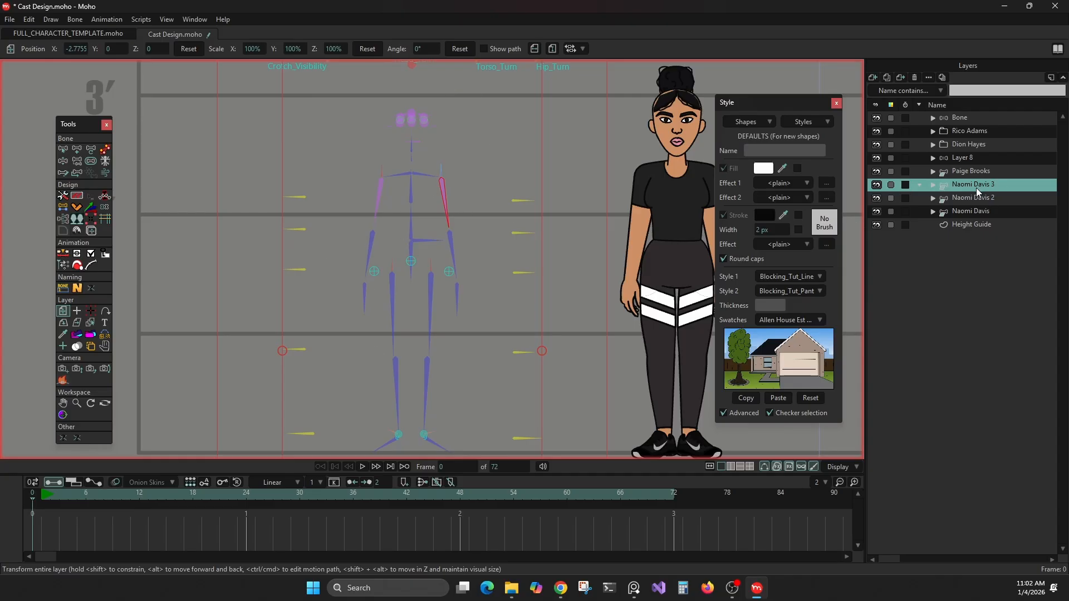
scroll(359, 157, down, 2)
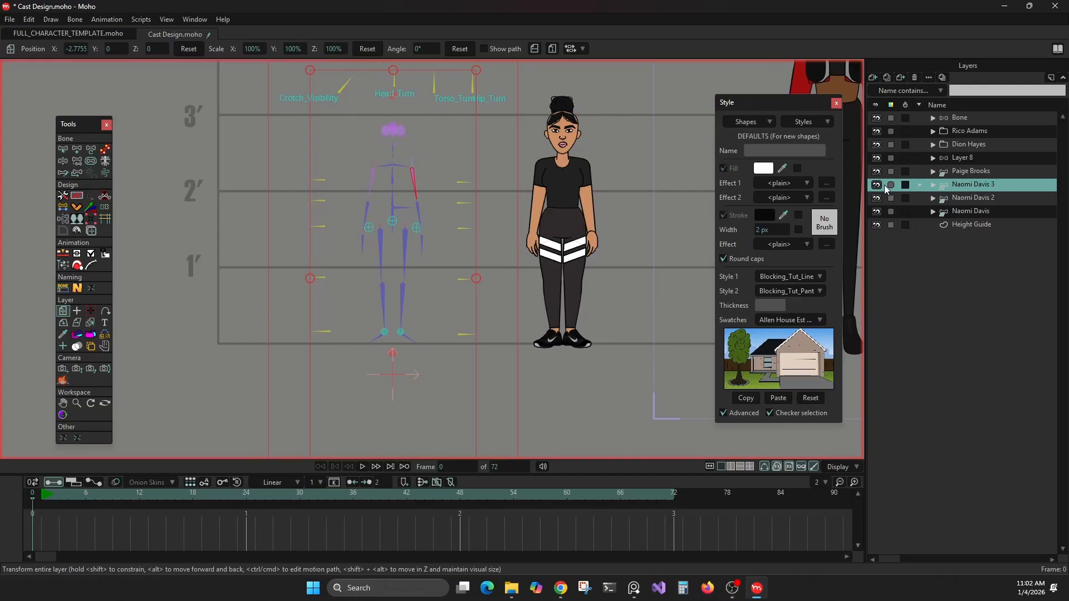
click(933, 186)
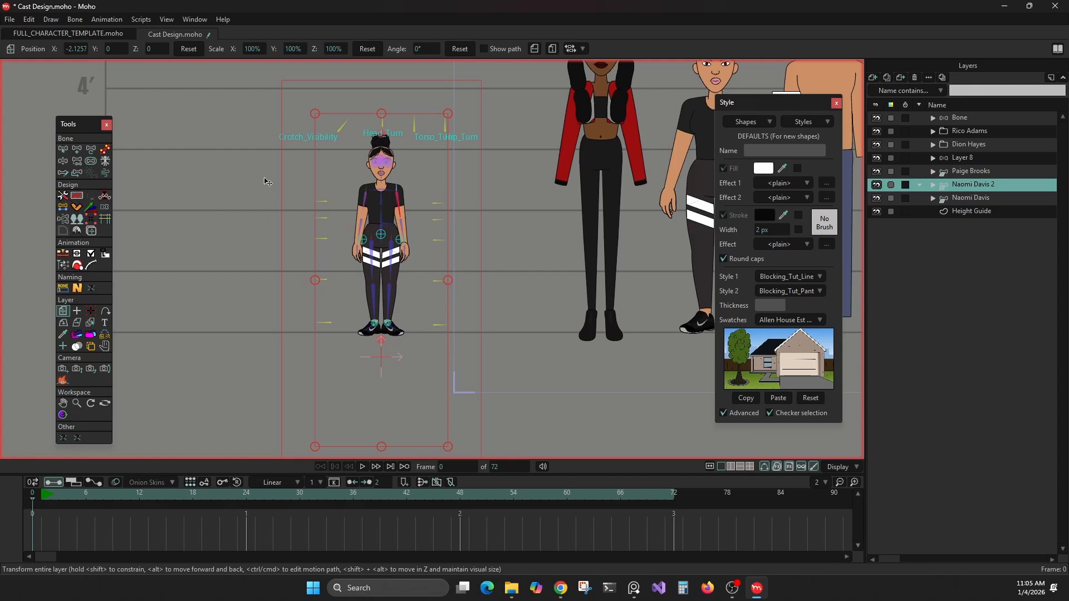
Step: Examine the remaining duplicated character on the canvas and the layers inside its group
drag(322, 181, 294, 216)
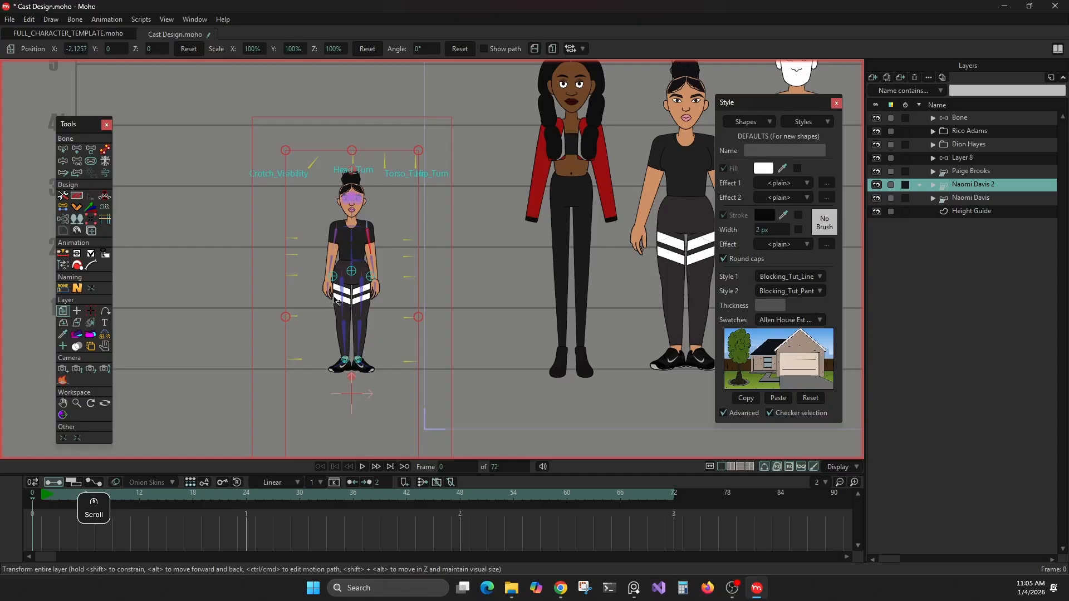
scroll(335, 298, up, 3)
scroll(637, 202, down, 1)
drag(619, 210, 479, 278)
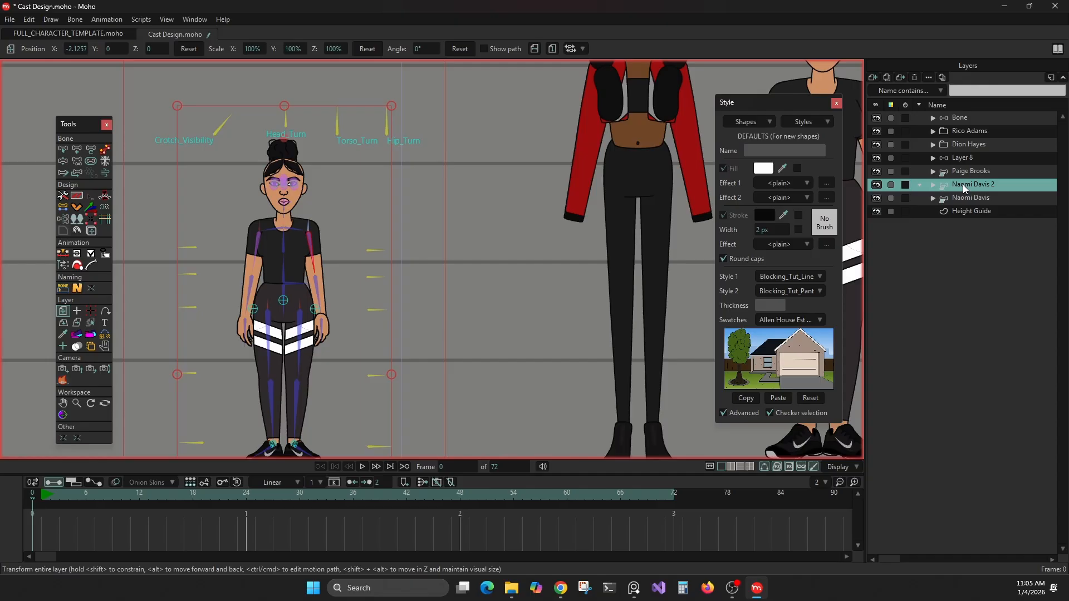
click(933, 185)
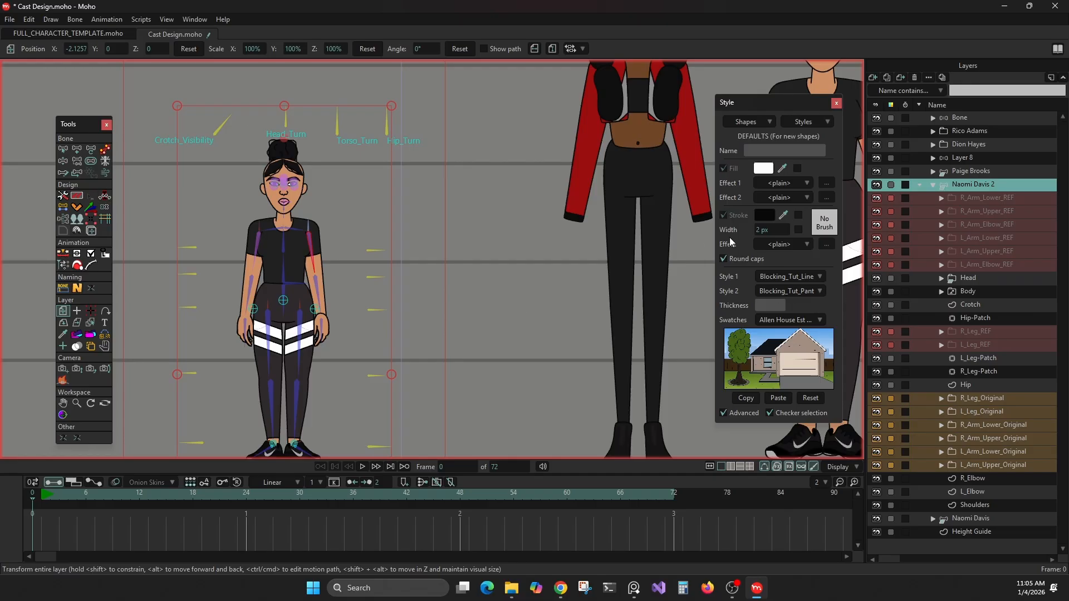
double_click(980, 185)
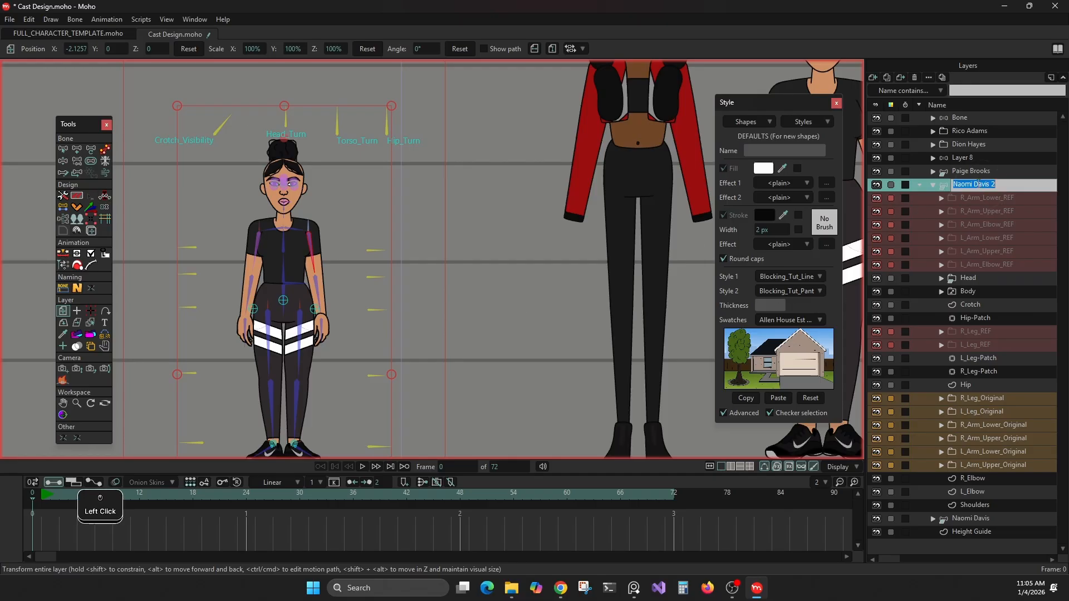
click(933, 184)
click(932, 184)
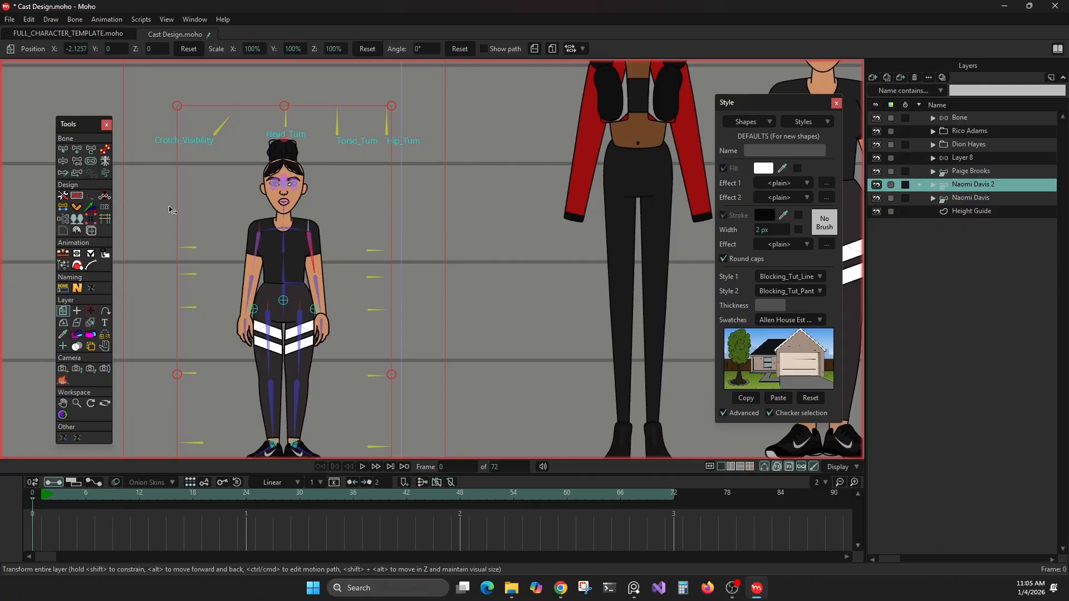
drag(170, 210, 268, 212)
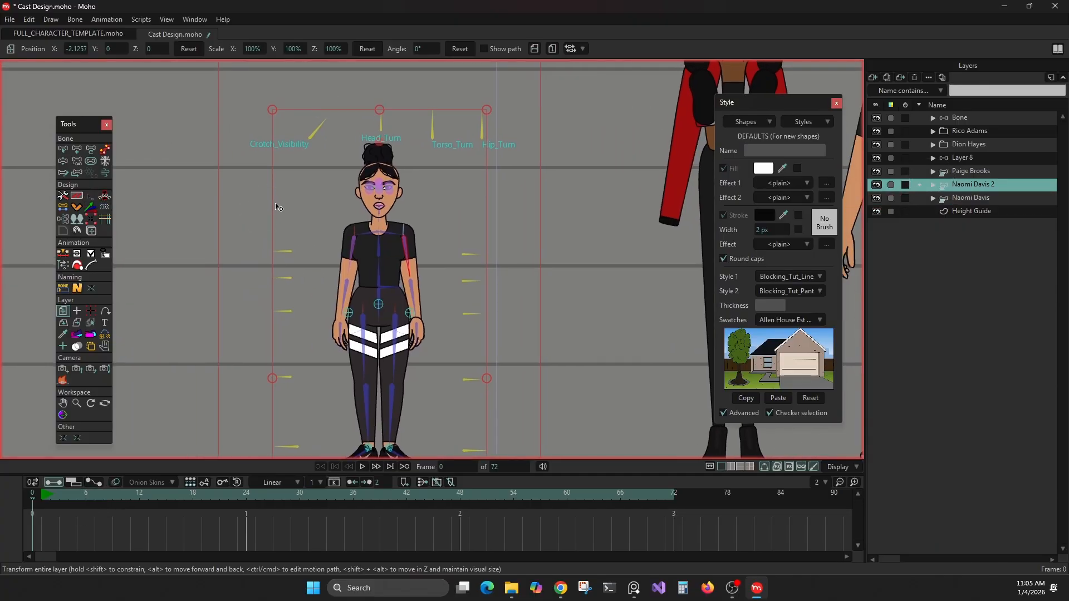
Step: Try moving the right elbow's points downward across layers with Multi-Layer Transform Points, and undo the move
click(91, 231)
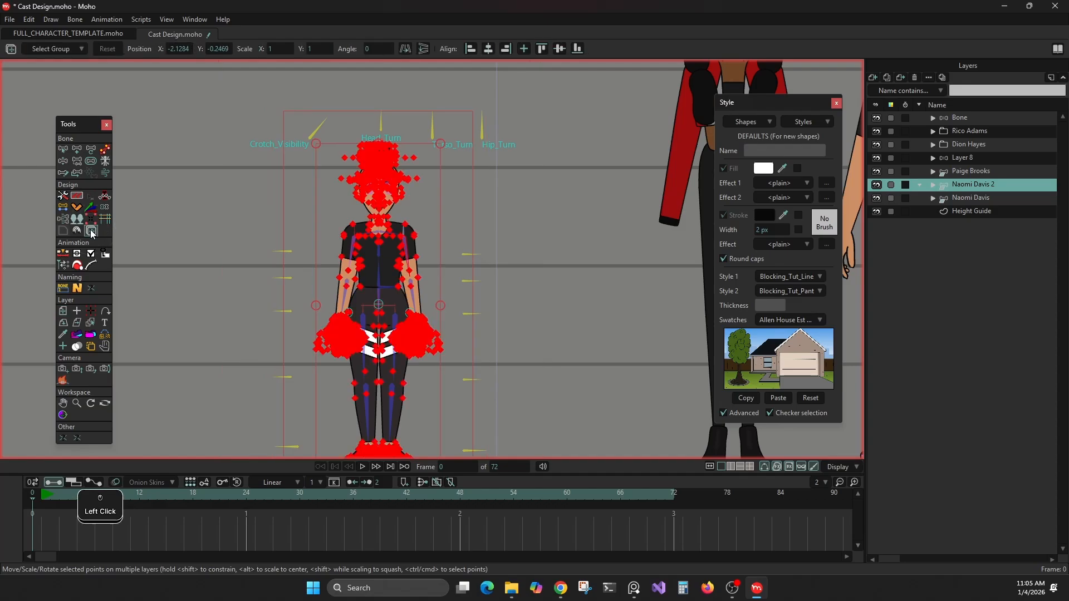
scroll(199, 235, up, 3)
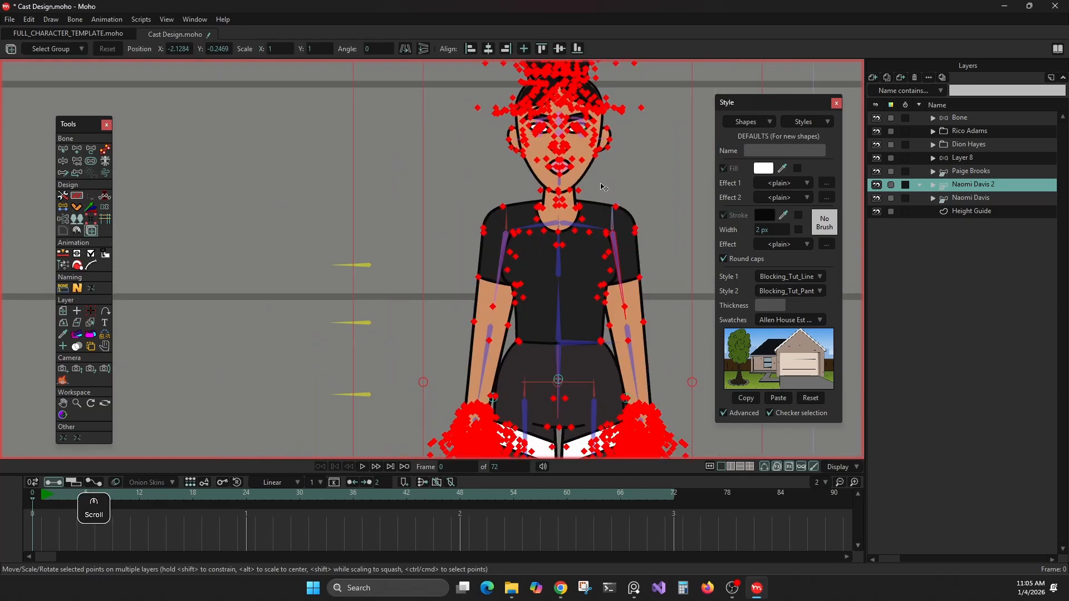
scroll(534, 212, down, 2)
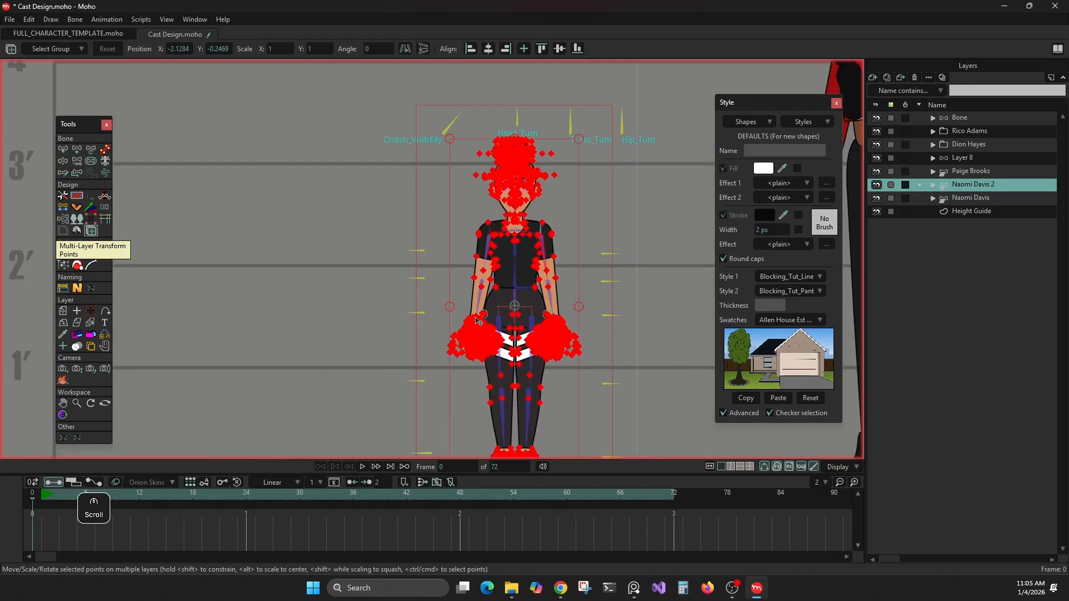
scroll(470, 217, up, 5)
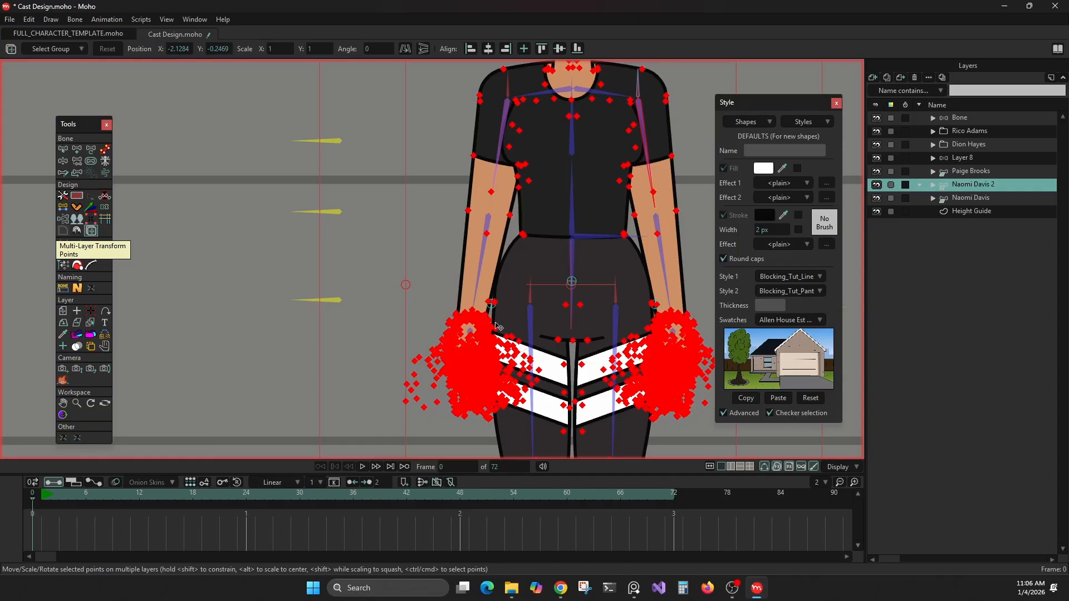
scroll(495, 328, down, 4)
scroll(524, 278, up, 3)
scroll(523, 279, up, 1)
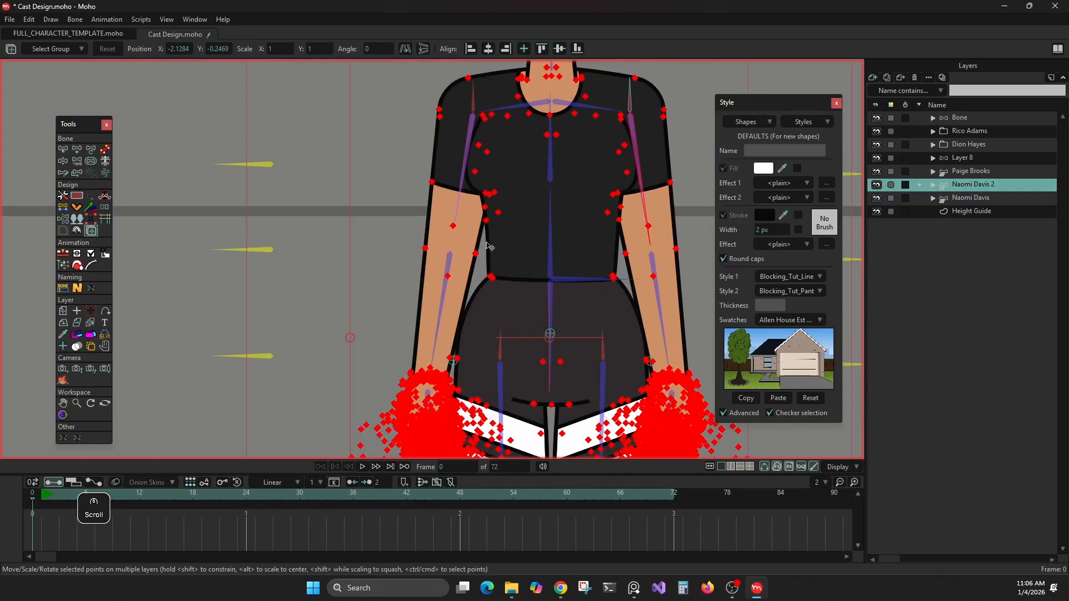
drag(403, 219, 417, 287)
key(ctrl+z)
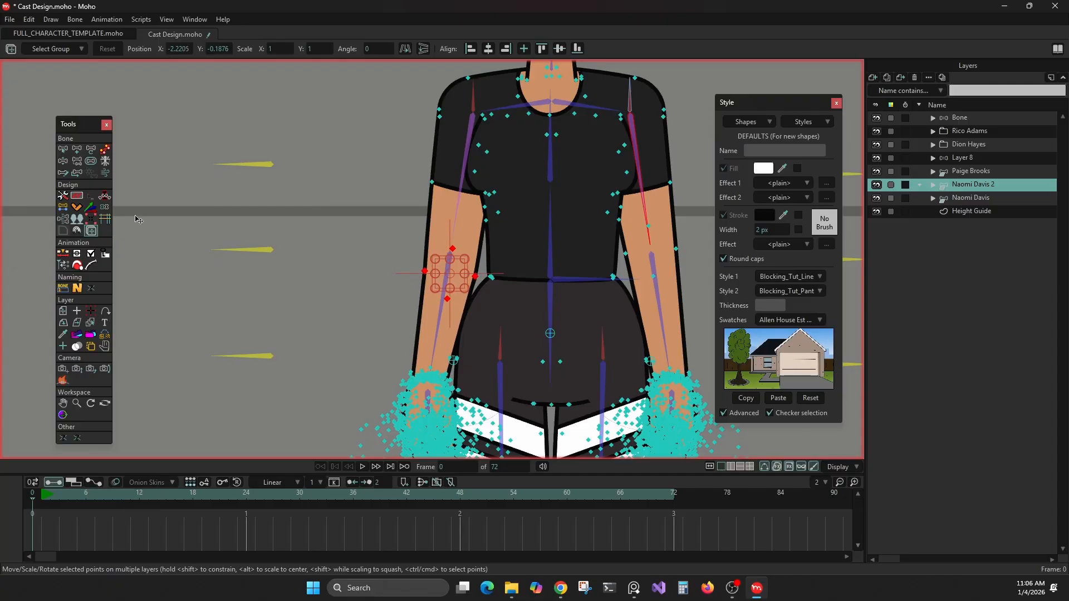
key(ctrl+z)
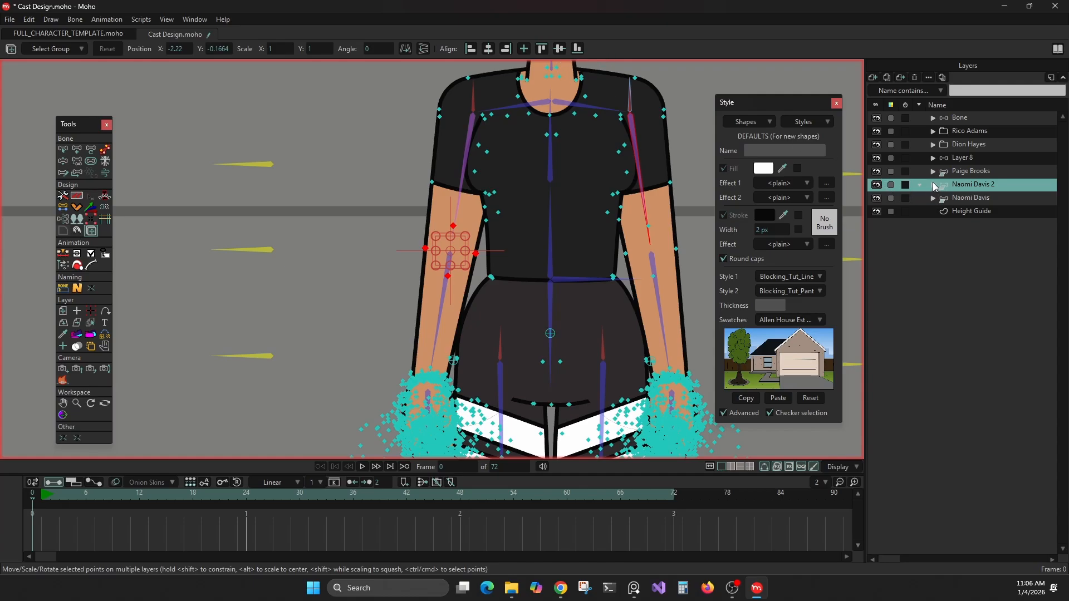
Step: Add a new vector layer directly above the Bone layer at the top of the layer stack
click(933, 185)
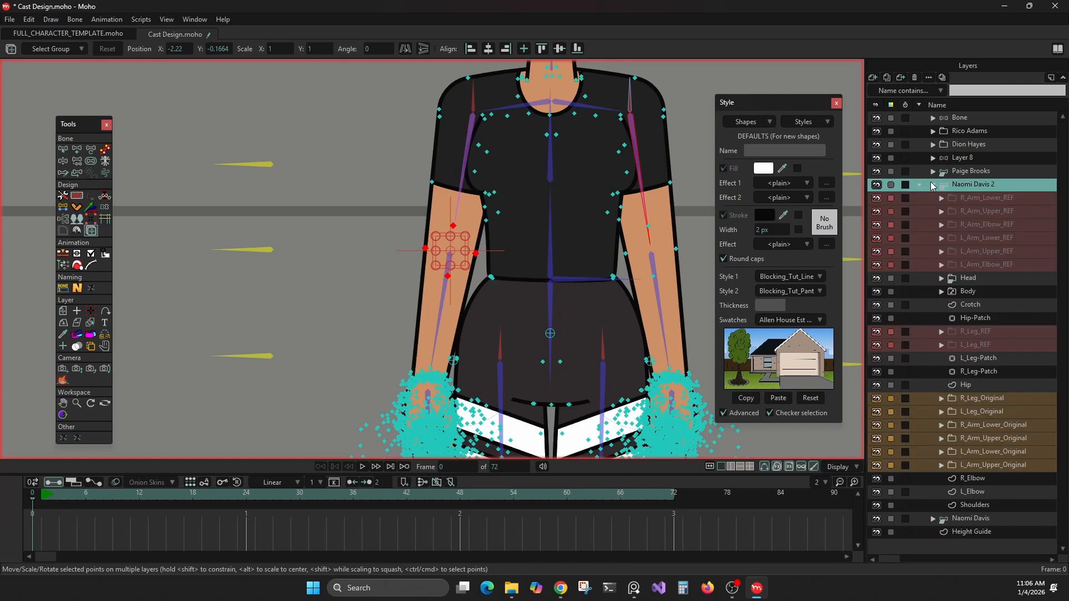
click(934, 185)
click(945, 117)
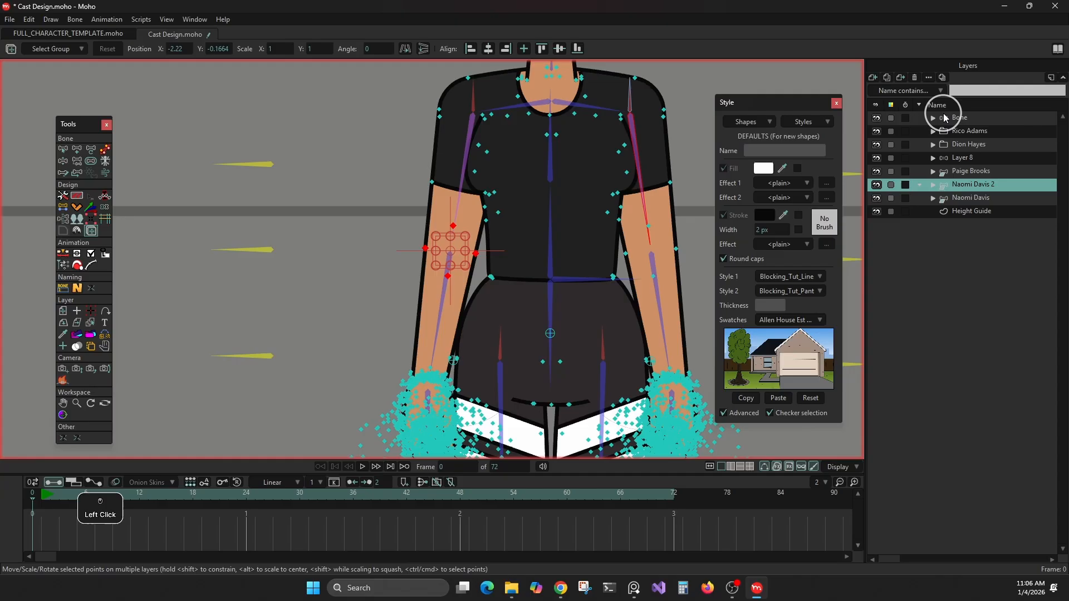
click(872, 78)
click(884, 90)
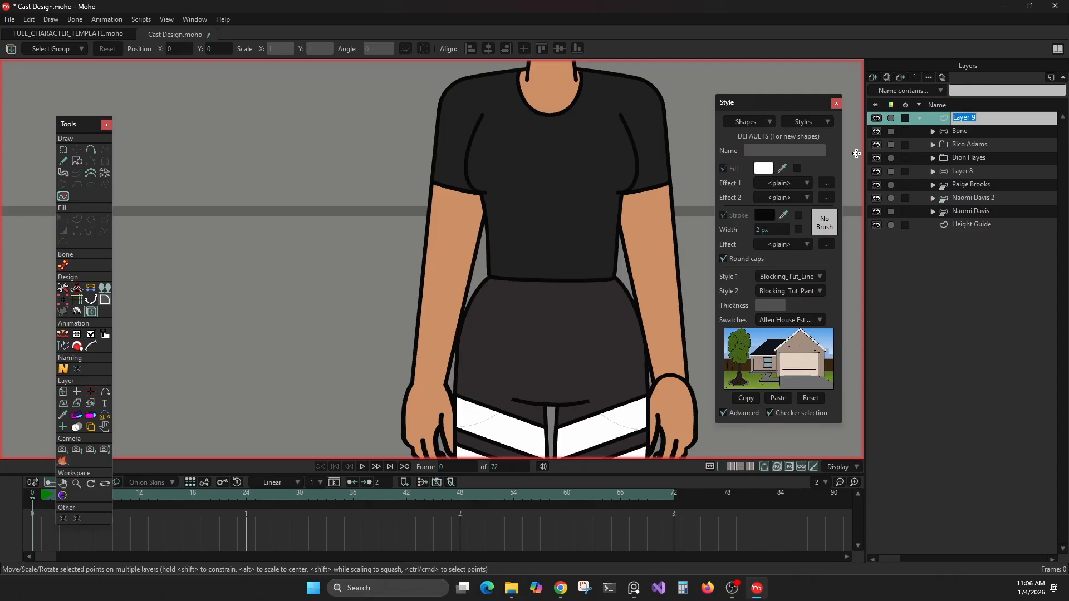
Step: Draw a closed, filled five-sided shape with the Add Point tool in the empty area beside the character
scroll(423, 178, down, 3)
click(77, 161)
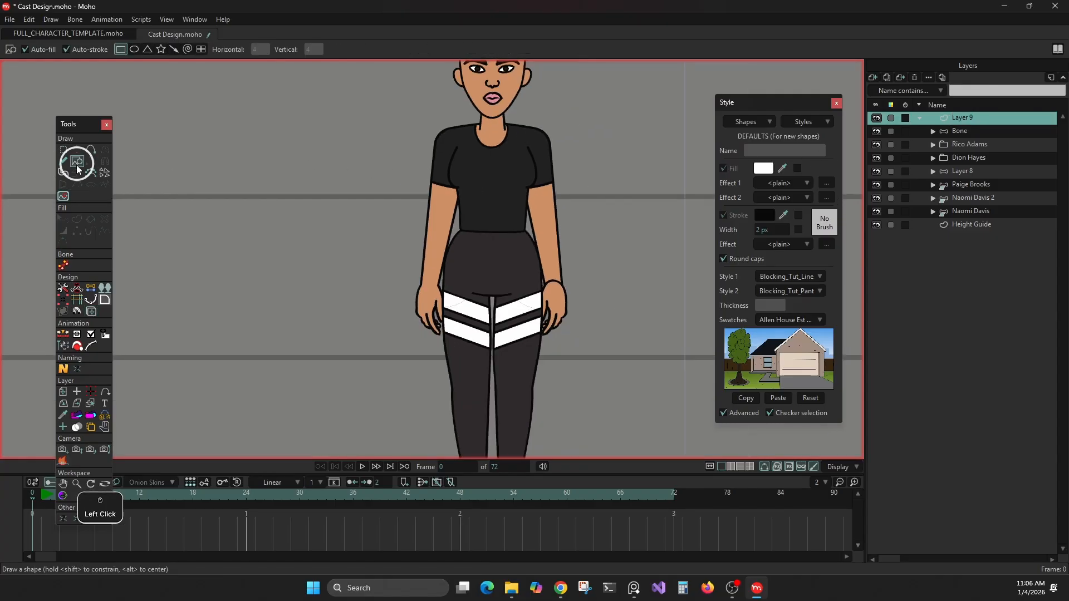
click(91, 149)
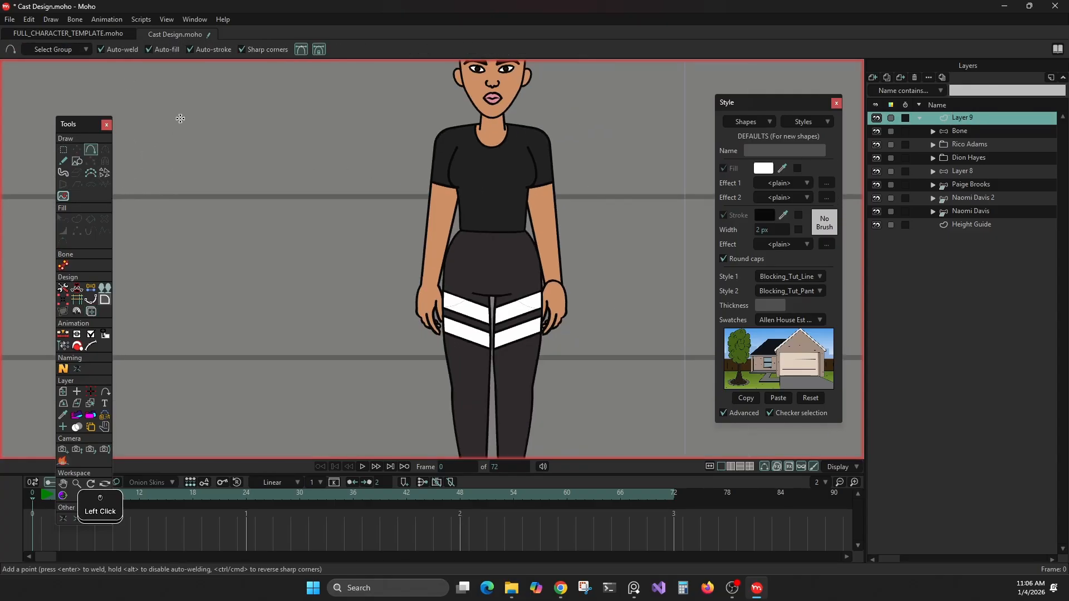
mouse_move(189, 148)
mouse_down()
mouse_move(243, 293)
mouse_move(209, 295)
mouse_up()
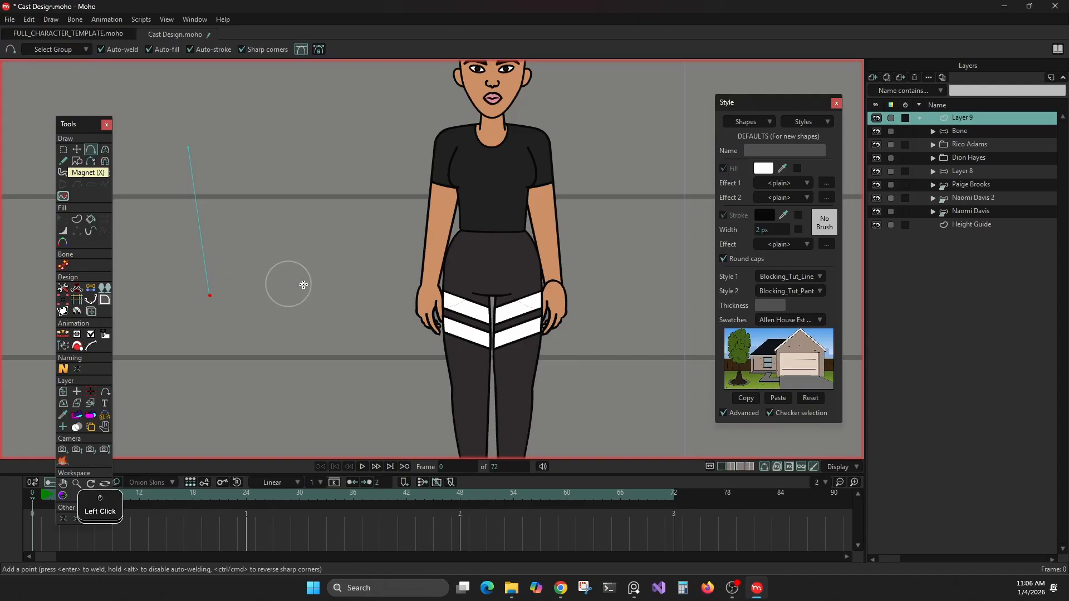
click(303, 284)
click(378, 145)
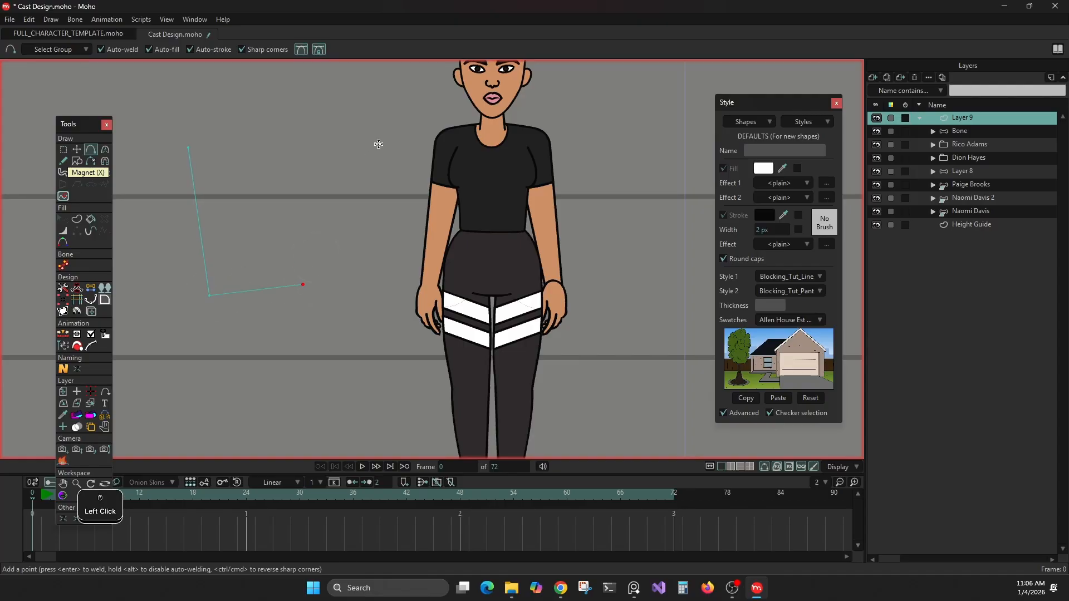
click(270, 84)
drag(271, 84, 189, 147)
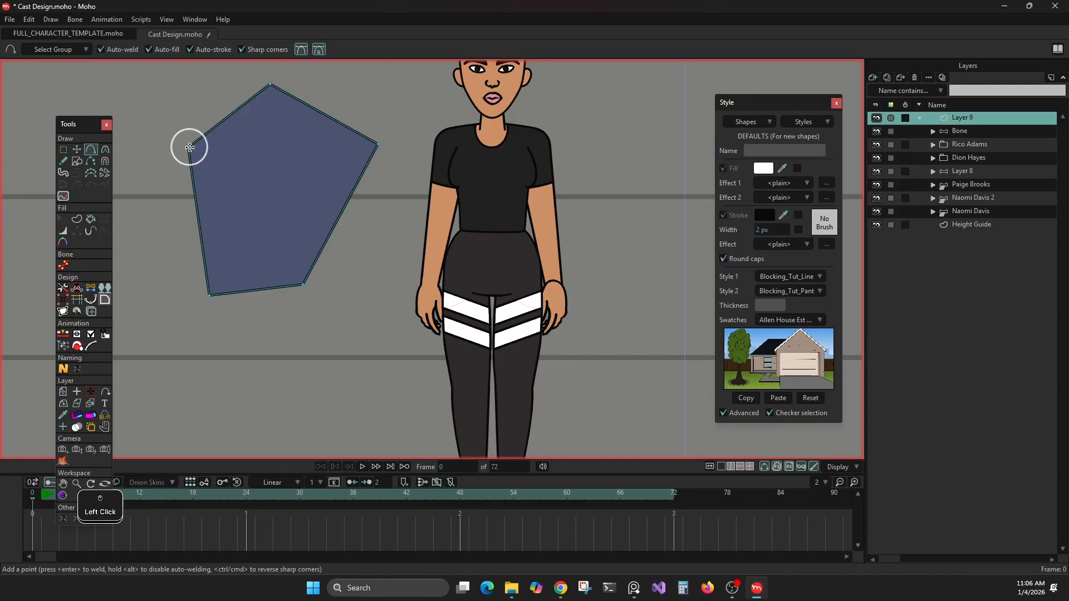
Step: Level the five-sided shape's two bottom points using vertical centre alignment in Multi-Layer Transform Points
drag(372, 282, 406, 317)
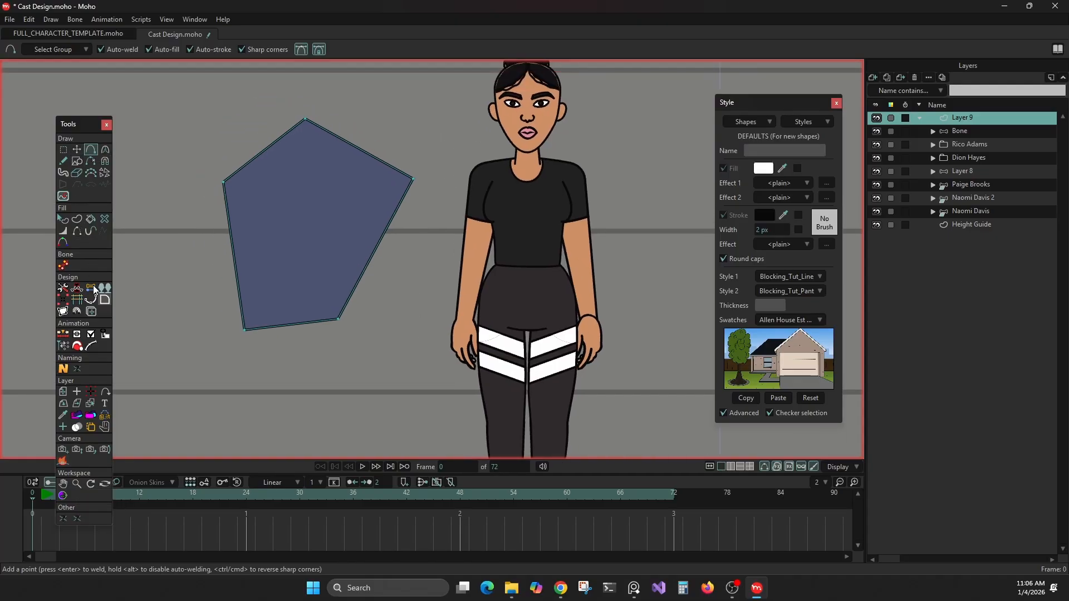
click(91, 311)
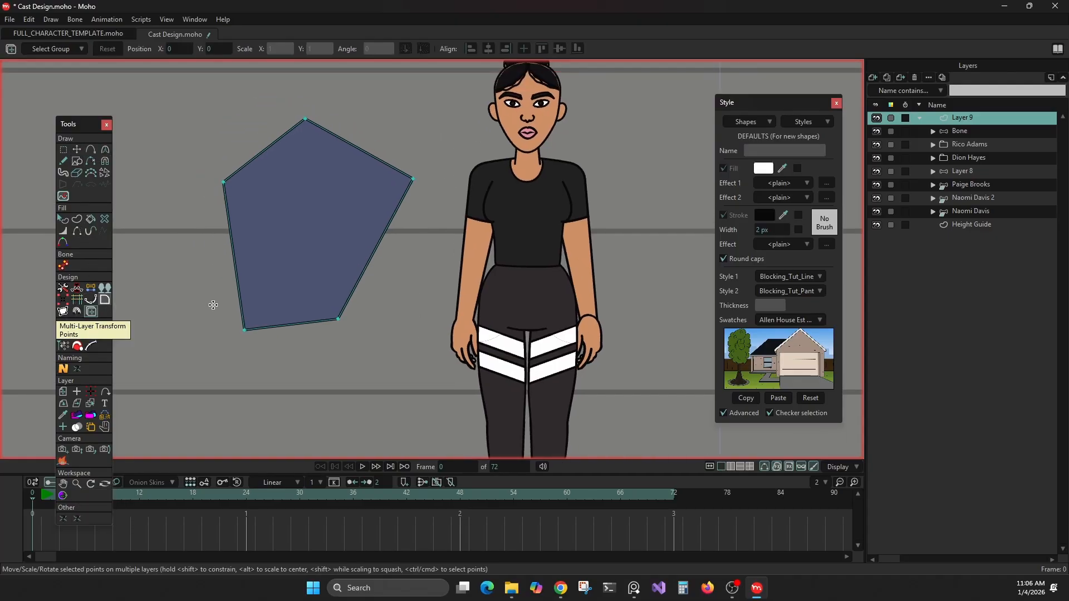
drag(214, 305, 359, 359)
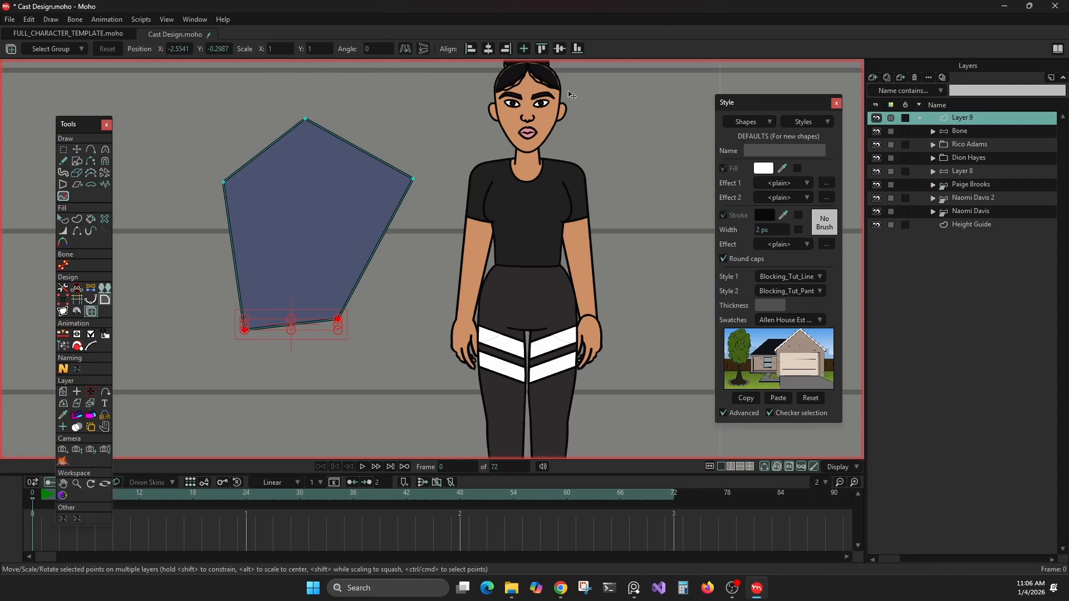
click(556, 49)
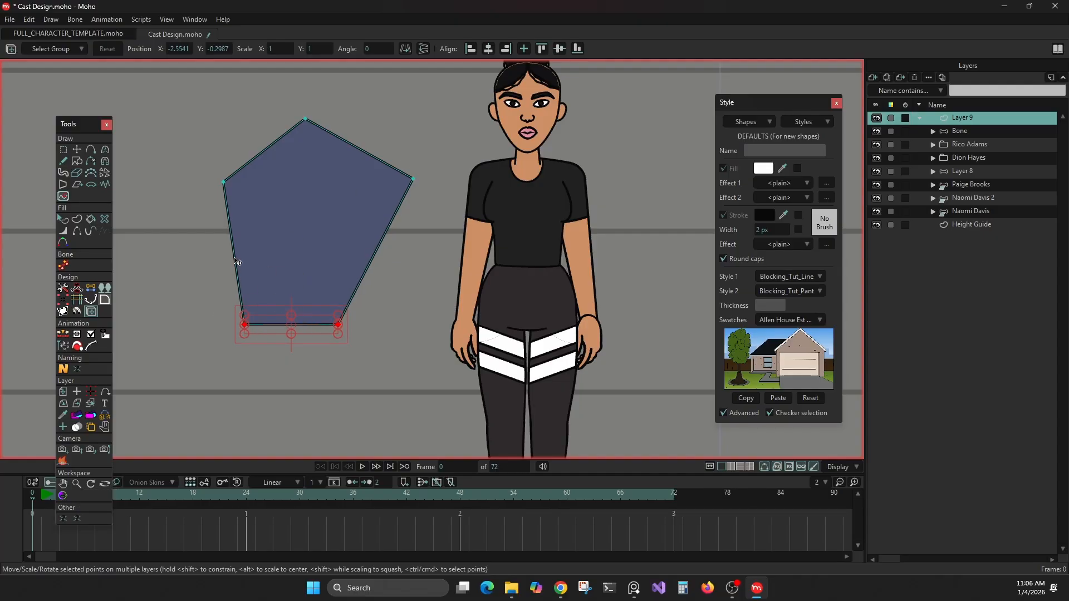
Step: Level the five-sided shape's two side points with vertical centre alignment and shift them slightly left over the base
drag(167, 158, 429, 207)
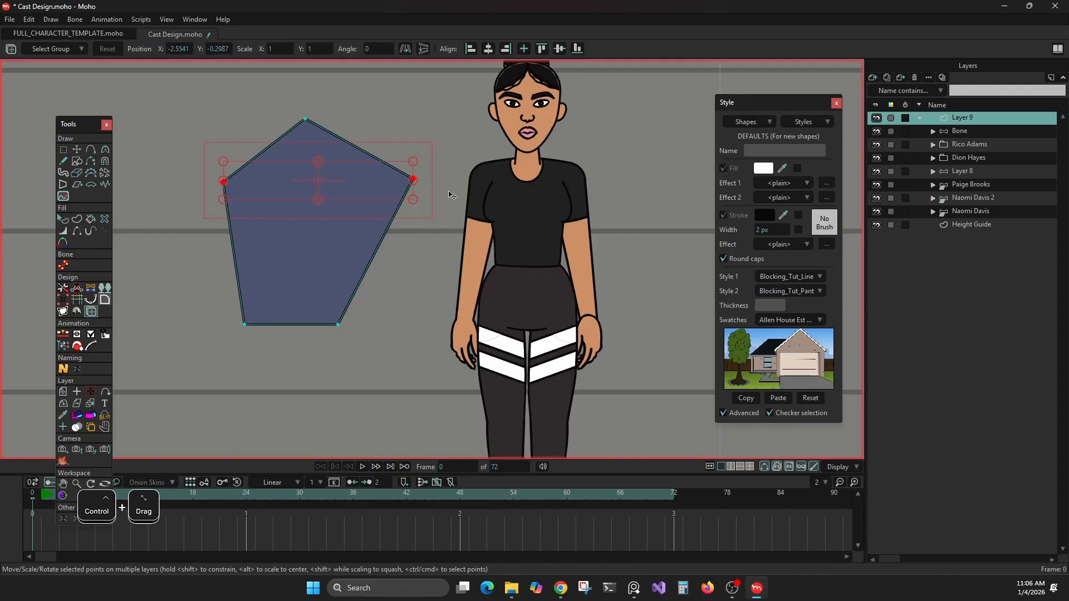
click(559, 52)
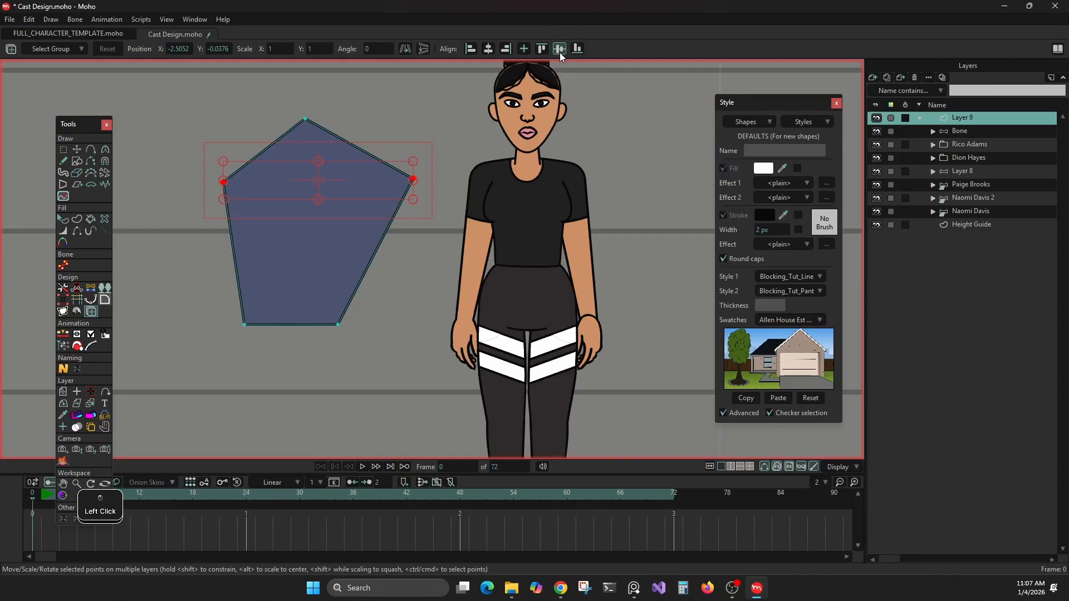
shift+click(352, 190)
drag(352, 190, 334, 324)
key(ctrl+z)
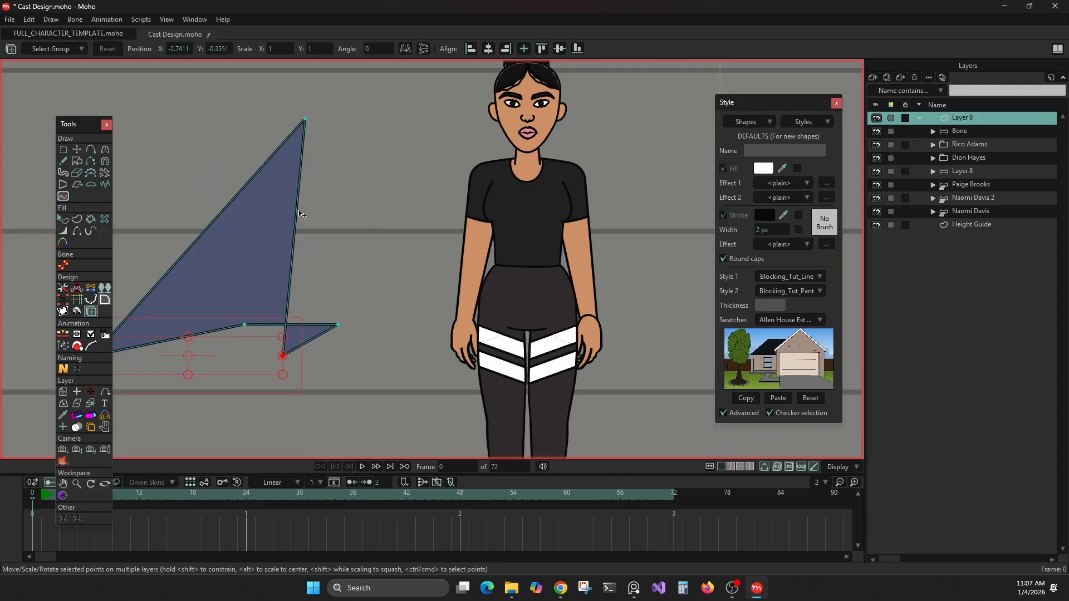
key(ctrl+z)
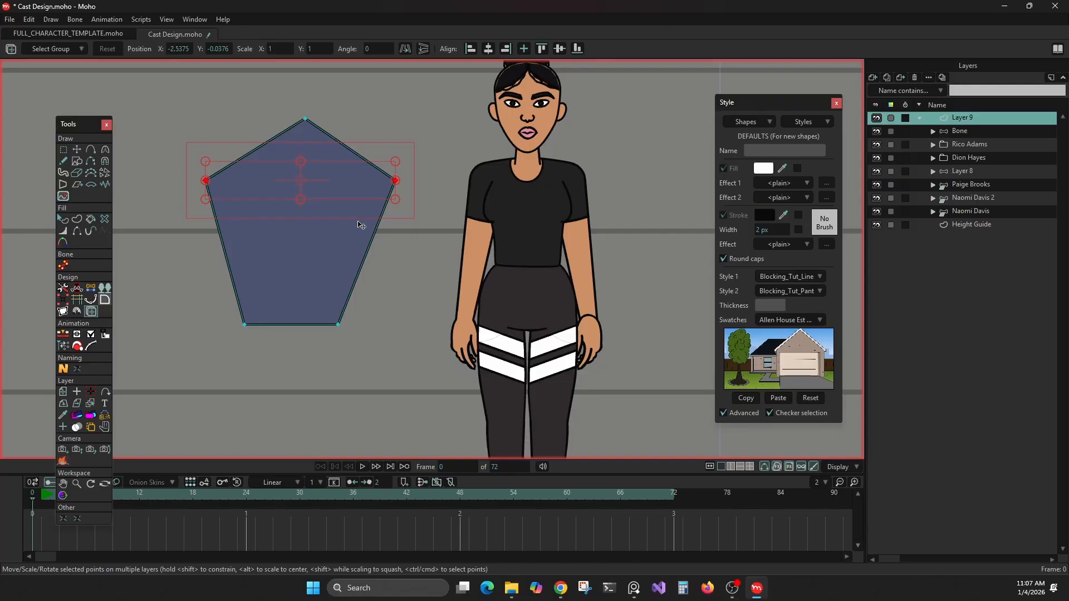
Step: Straighten the shape's right and left sides into vertical edges by horizontally centre-aligning each side's upper and lower points
drag(437, 154, 315, 361)
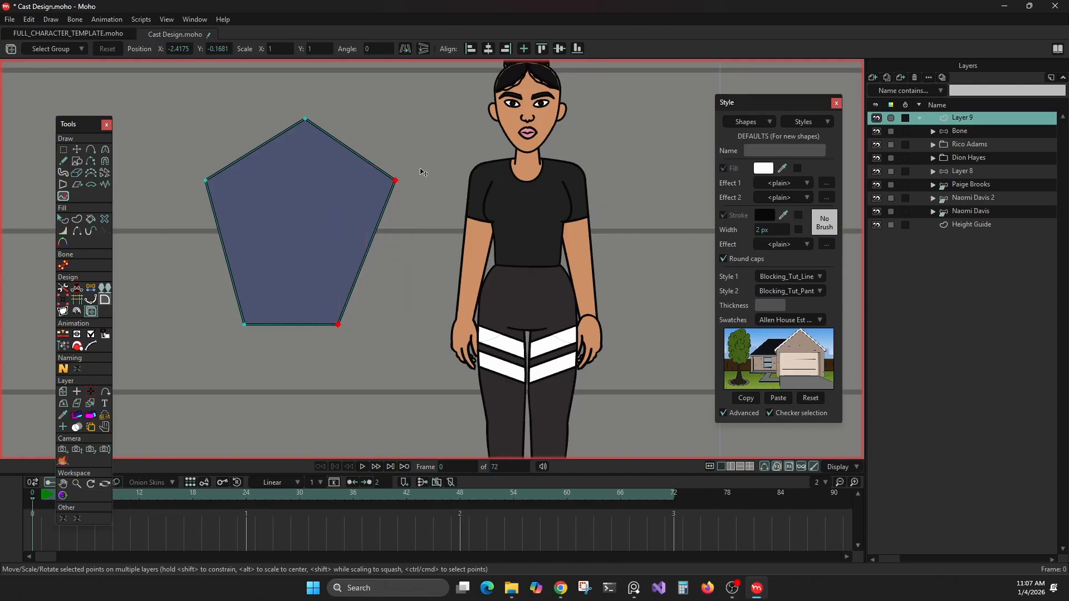
key(ctrl+a)
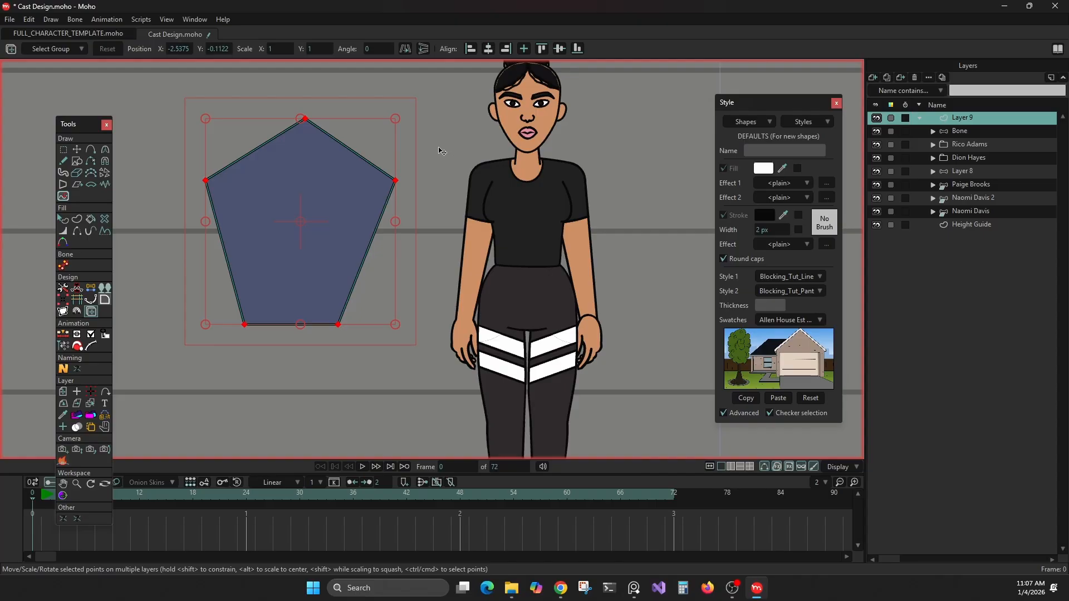
drag(438, 148, 320, 333)
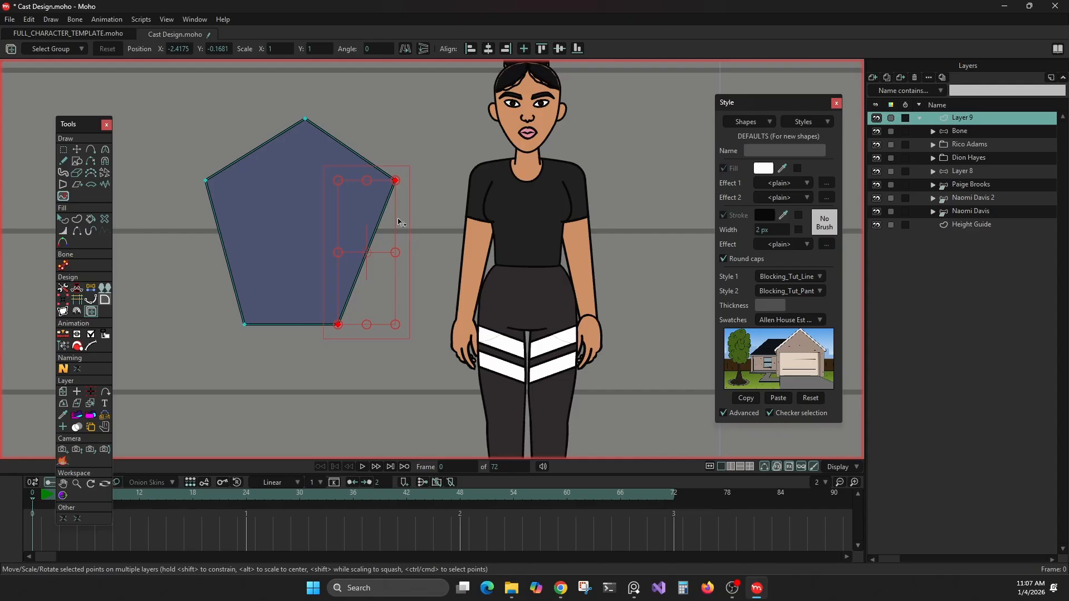
click(489, 50)
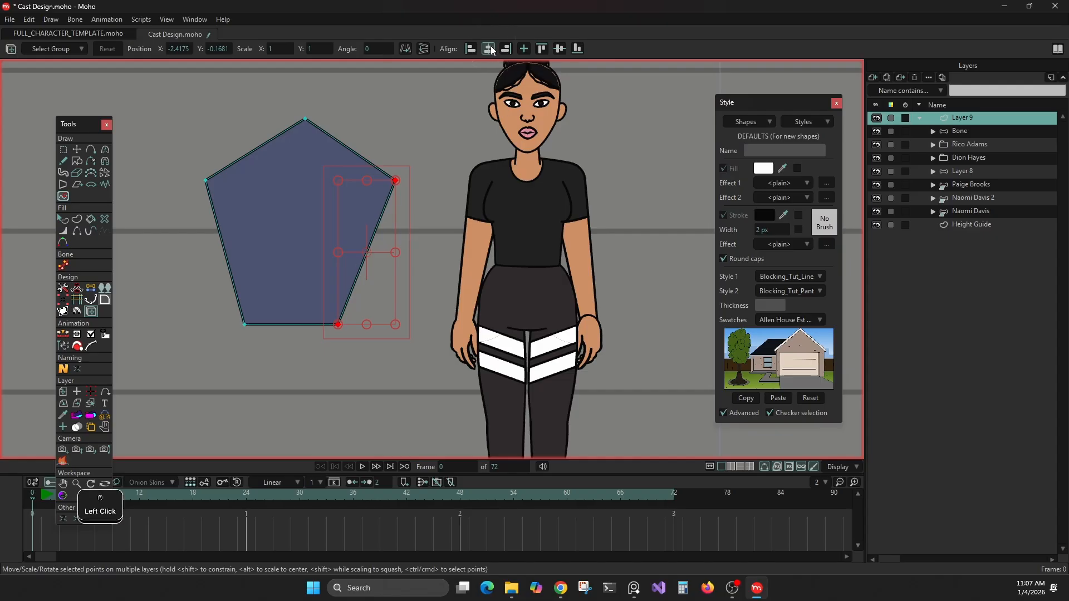
drag(161, 151, 284, 376)
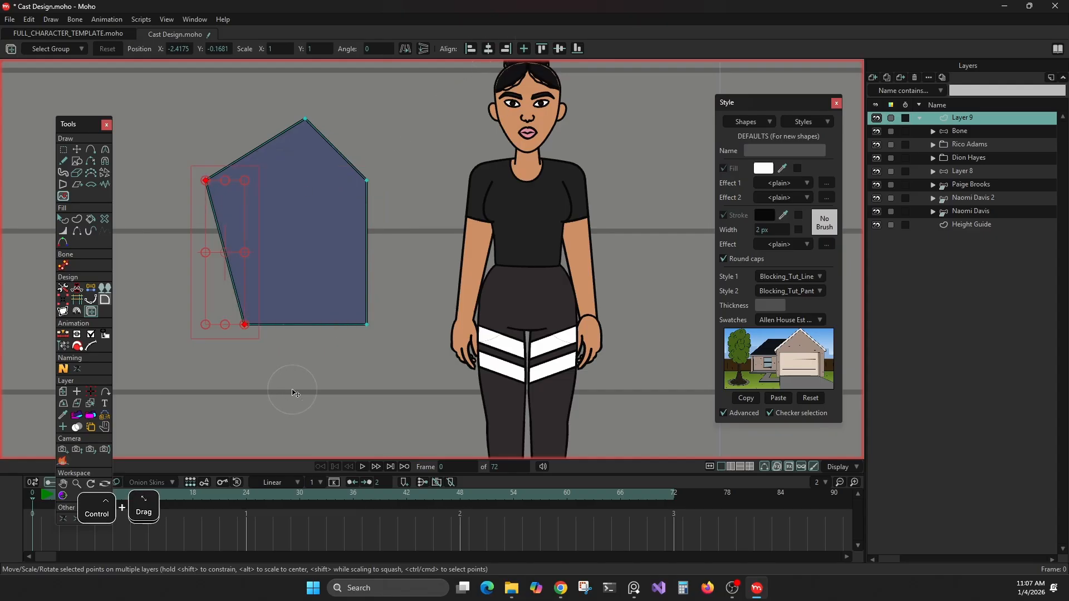
click(489, 49)
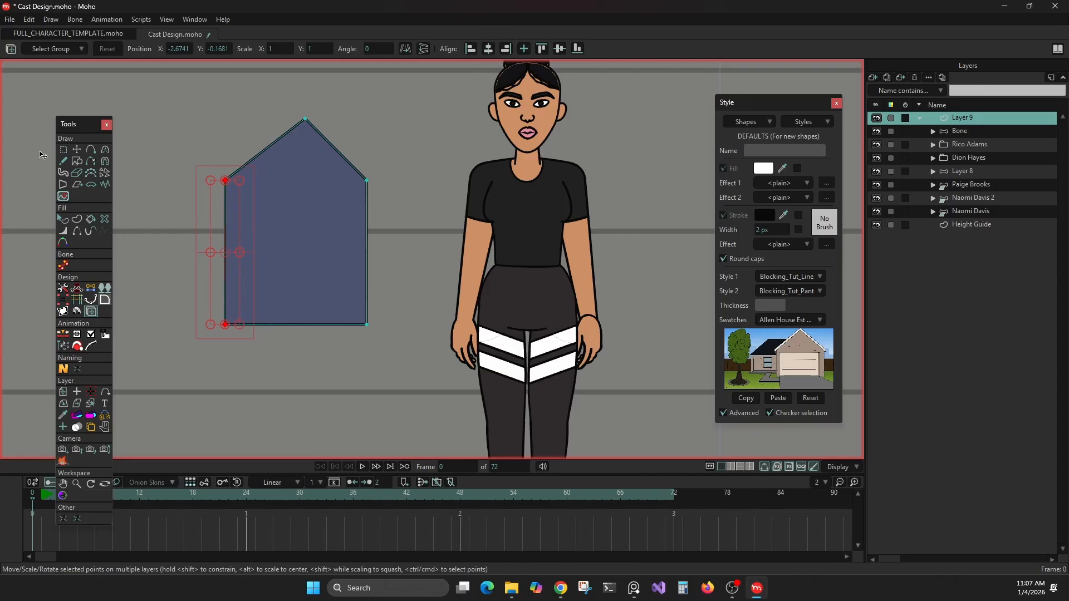
Step: Select the house shape's bottom edge points and split the edge to add a midpoint
click(61, 150)
drag(202, 307, 416, 384)
click(411, 50)
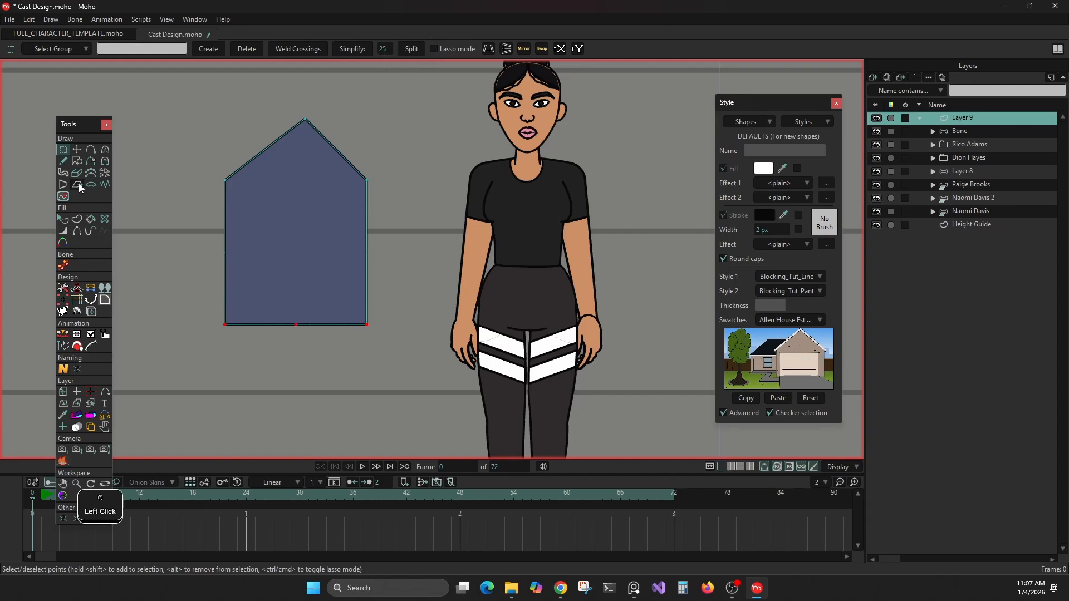
Step: Align the roof peak with the bottom edge's midpoint using horizontal centre alignment in Multi-Layer Transform Points
click(92, 311)
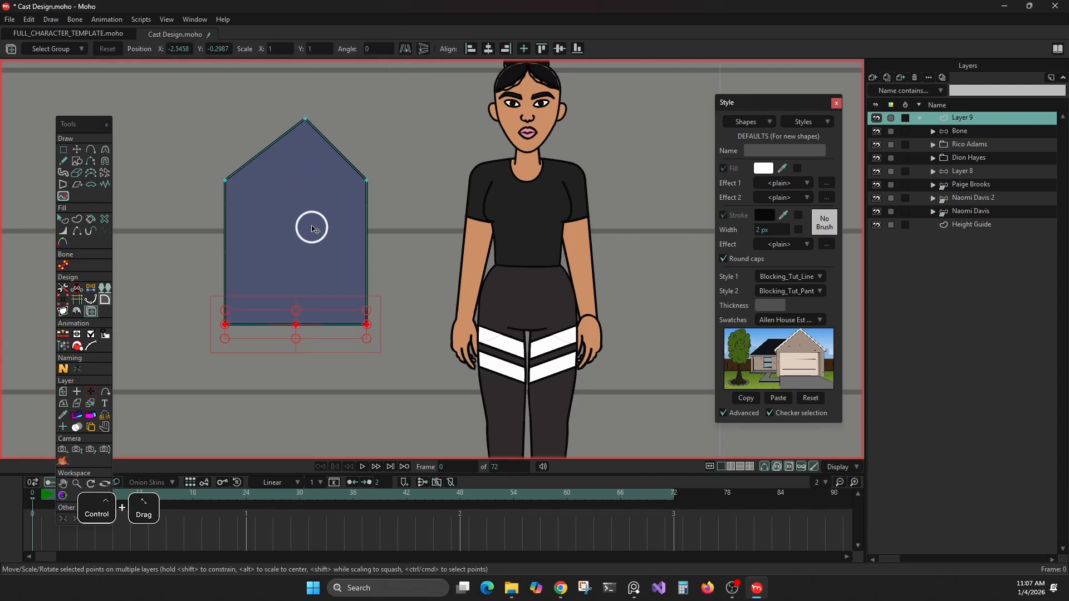
drag(310, 227, 323, 379)
key(ctrl+z)
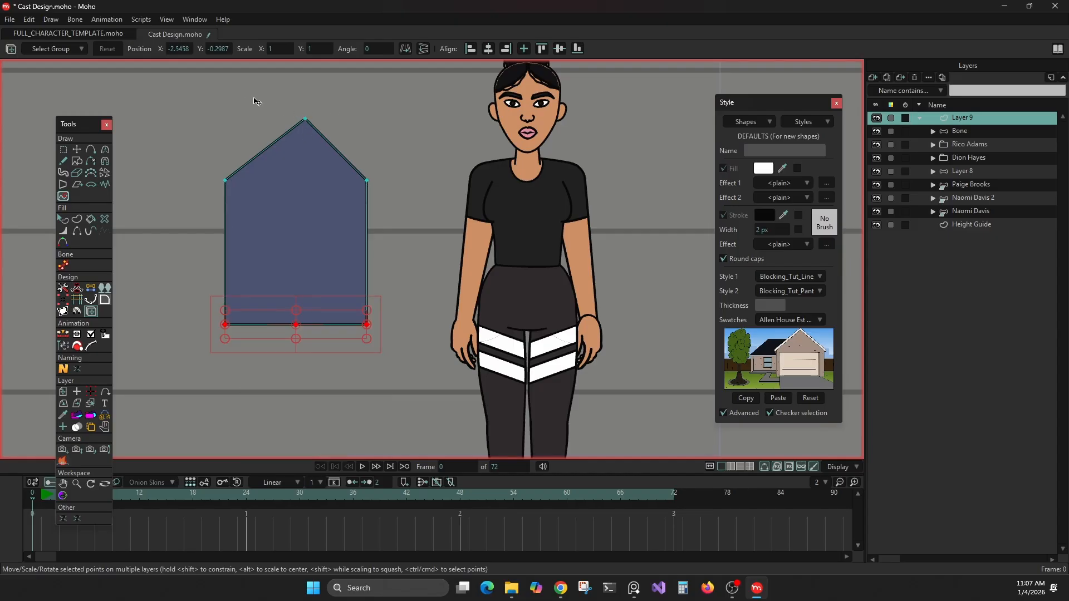
drag(263, 85, 323, 369)
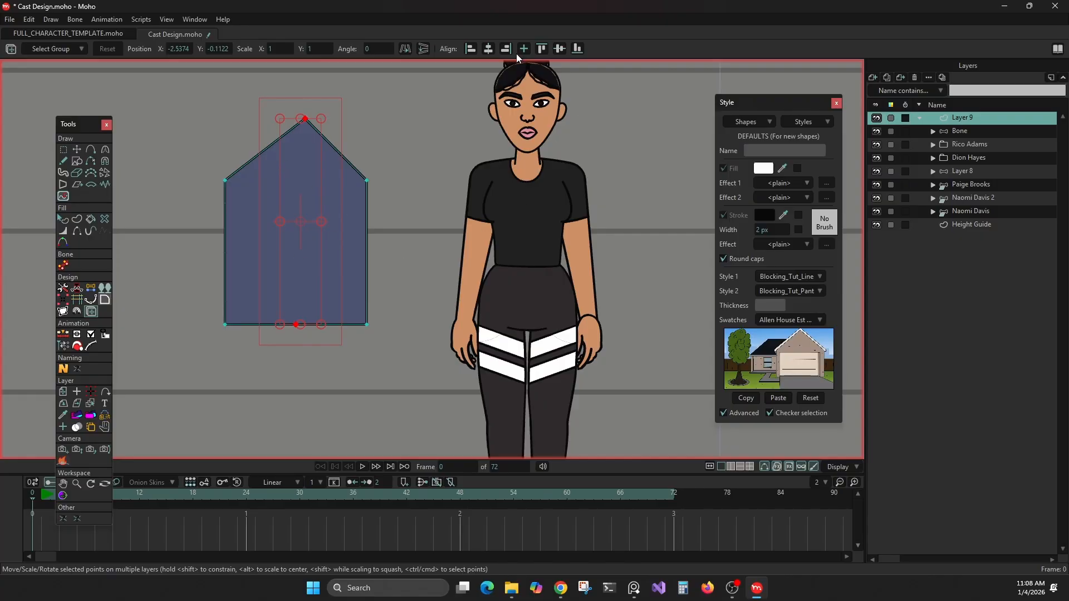
click(492, 49)
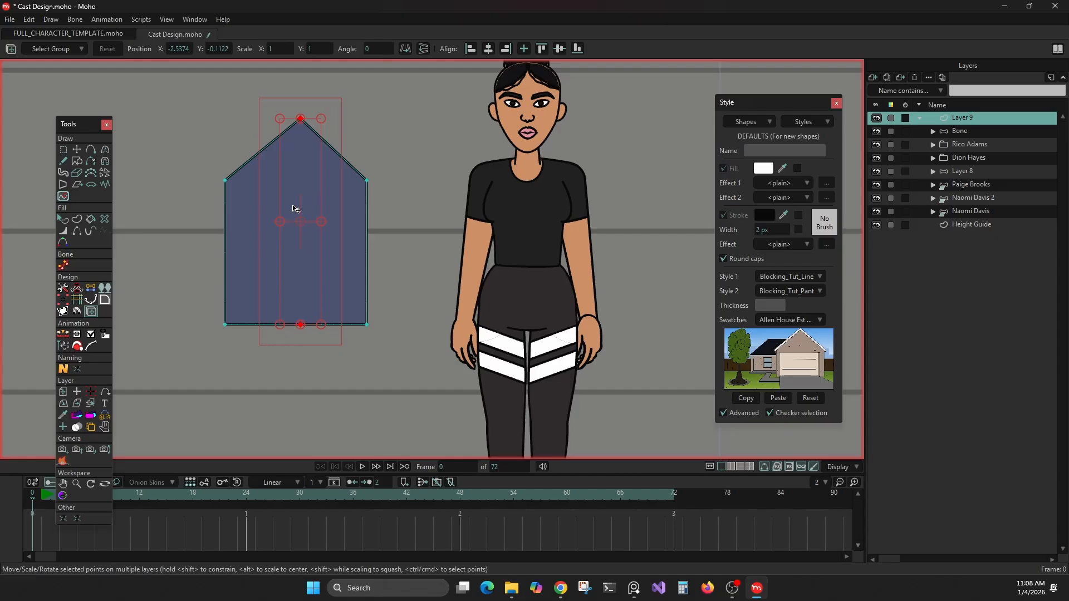
Step: Draw an open curve arching above the house shape with the Add Point tool, turning Sharp corners off partway
click(63, 220)
scroll(321, 216, down, 3)
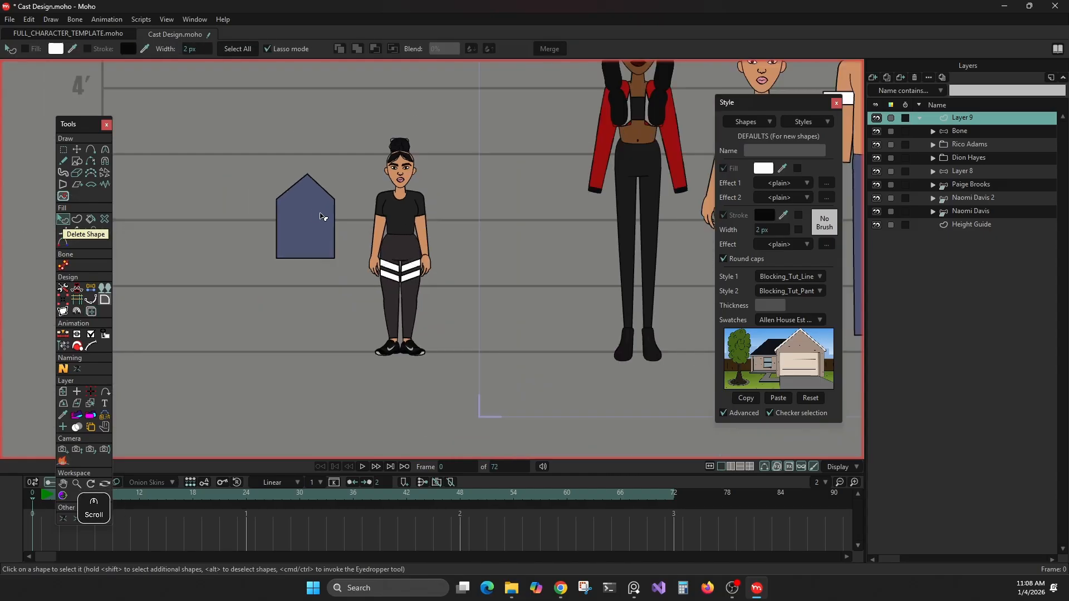
scroll(297, 206, up, 3)
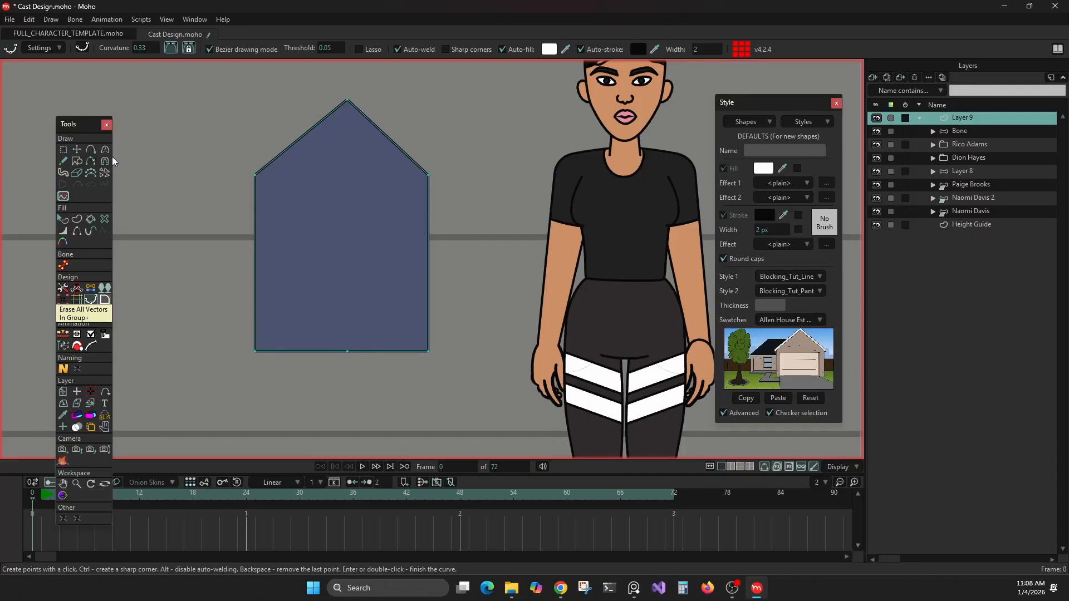
click(91, 151)
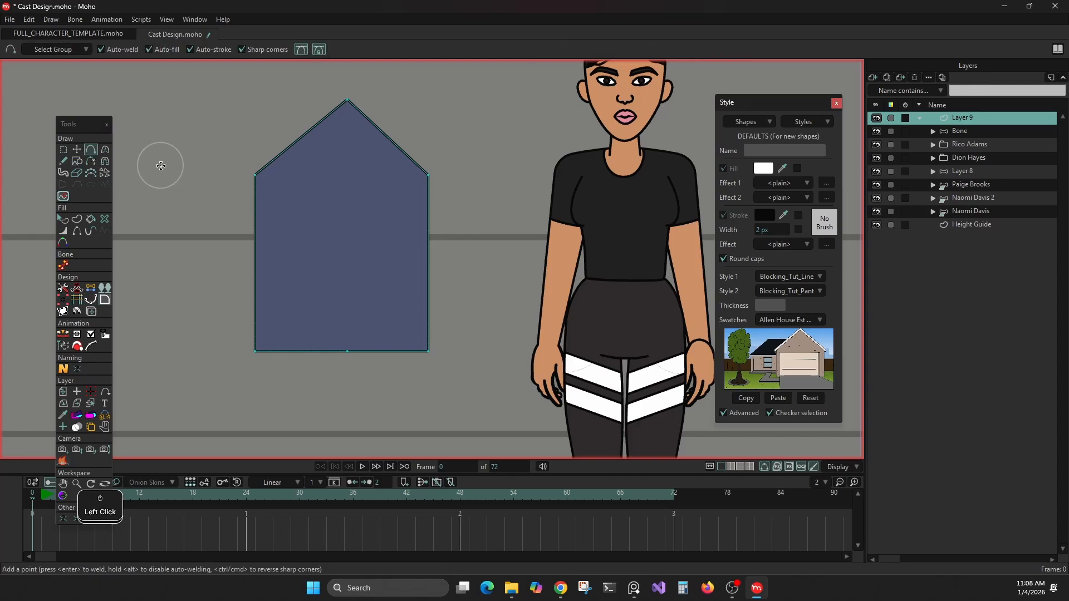
mouse_move(161, 166)
mouse_down()
mouse_move(227, 110)
mouse_move(273, 106)
mouse_up()
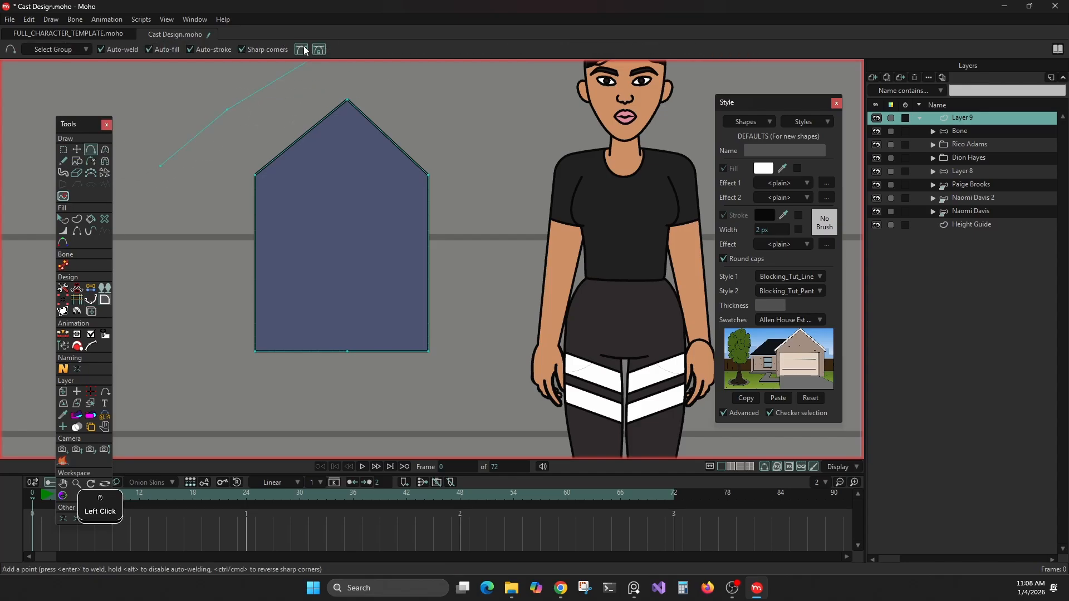
click(242, 50)
drag(277, 88, 376, 88)
click(382, 71)
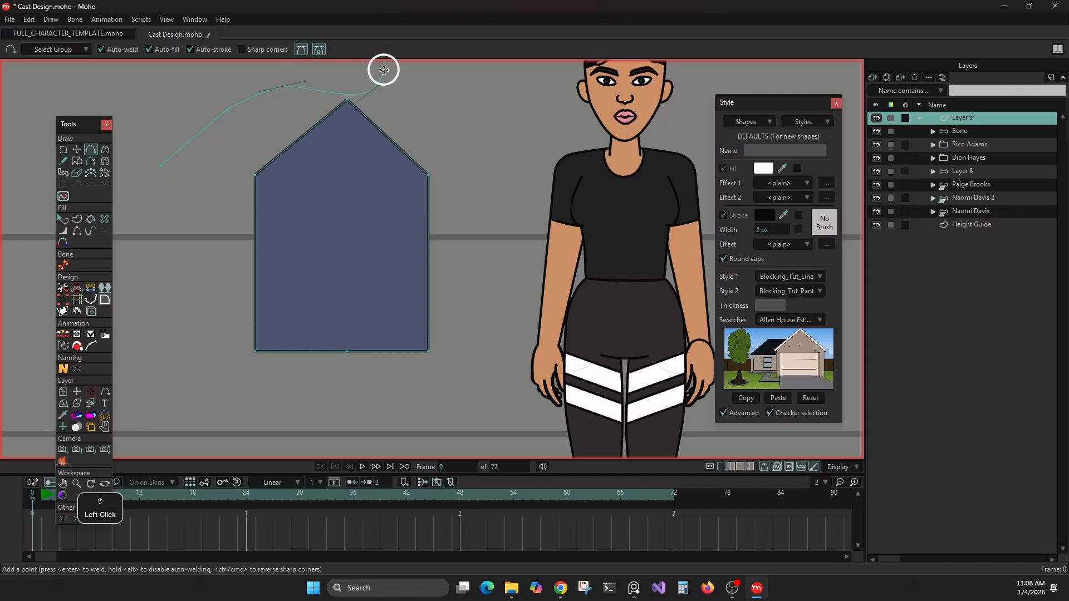
right_click(433, 128)
click(434, 149)
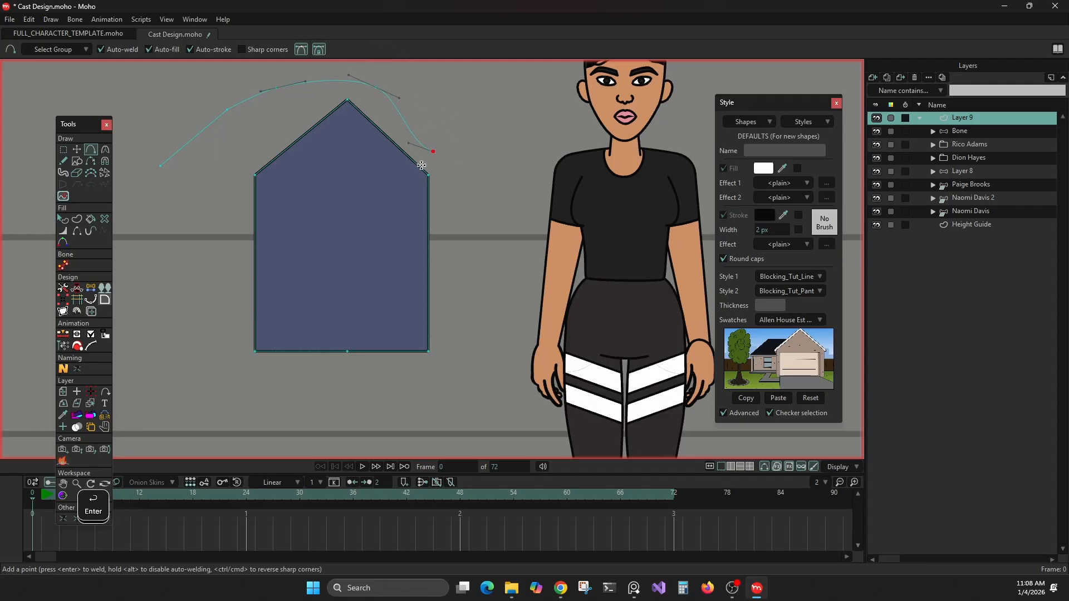
Step: Start a smooth curve beside the house shape with the Bezier curve drawing tool, removing and replacing a misplaced point
click(93, 303)
click(149, 213)
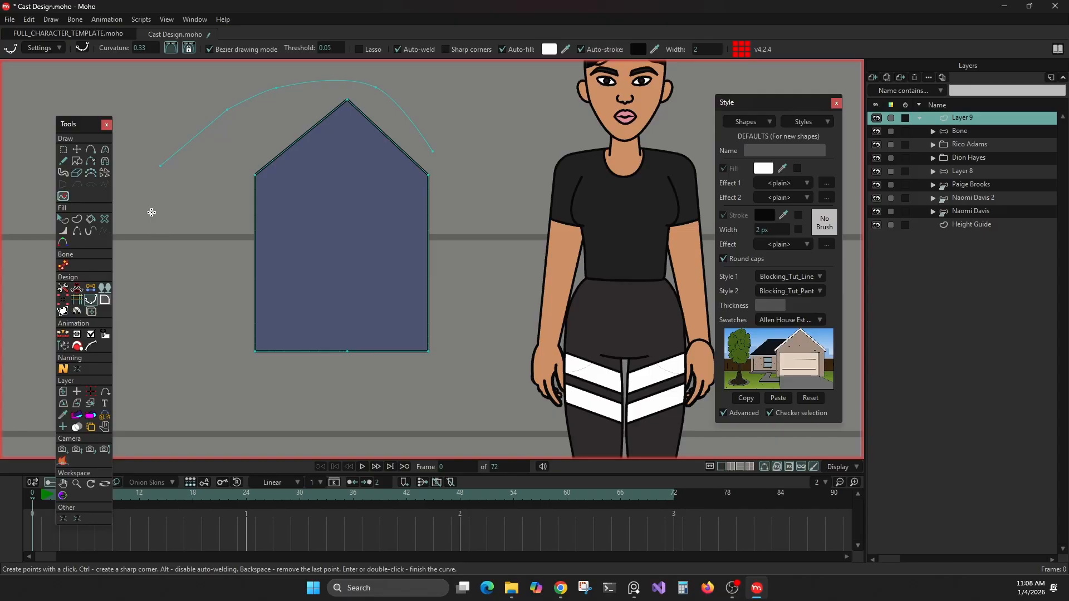
click(176, 193)
click(190, 220)
key(BackSpace)
click(203, 200)
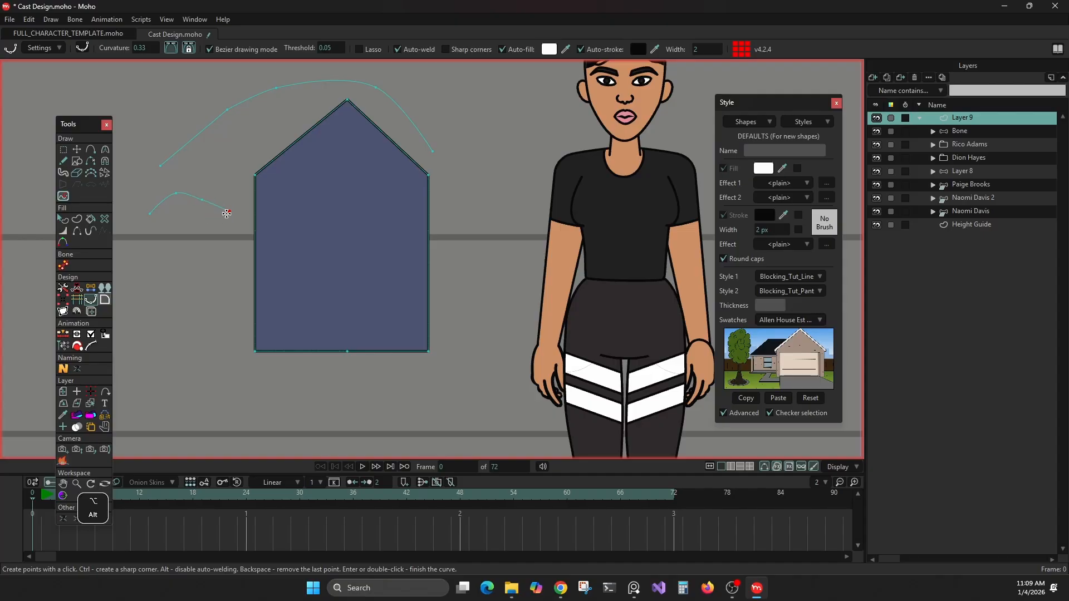
key(ctrl)
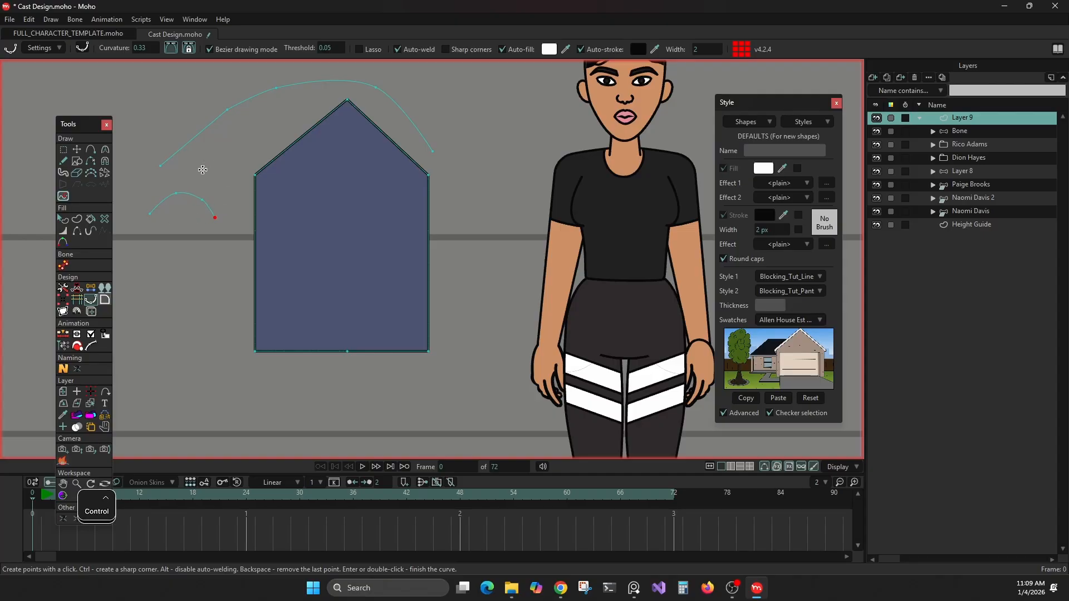
key(ctrl)
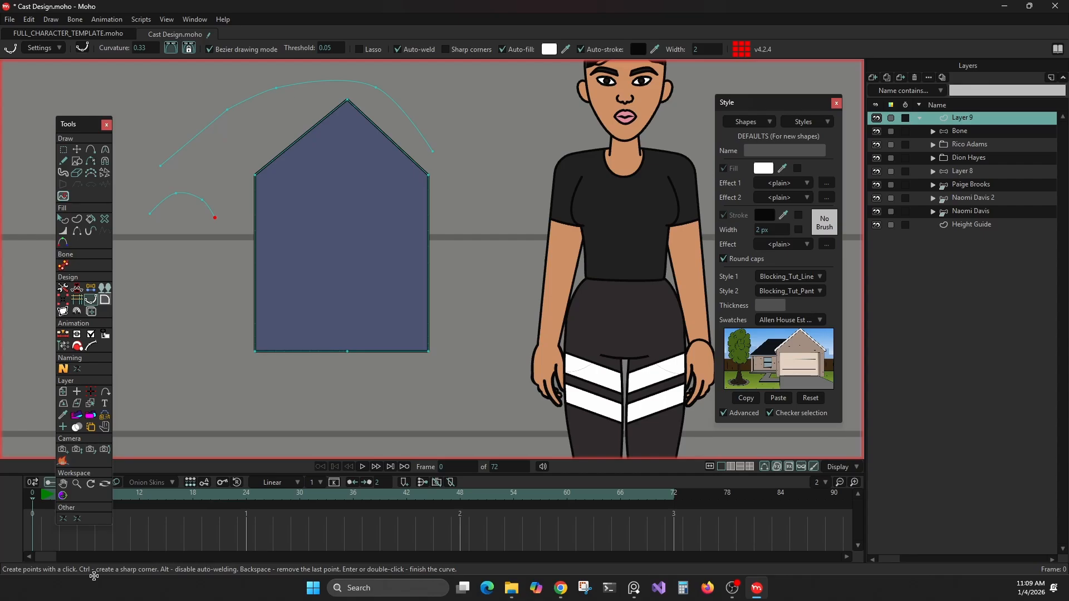
Step: Continue the curve through further bends and close it at its start point as a filled irregular shape
click(226, 179)
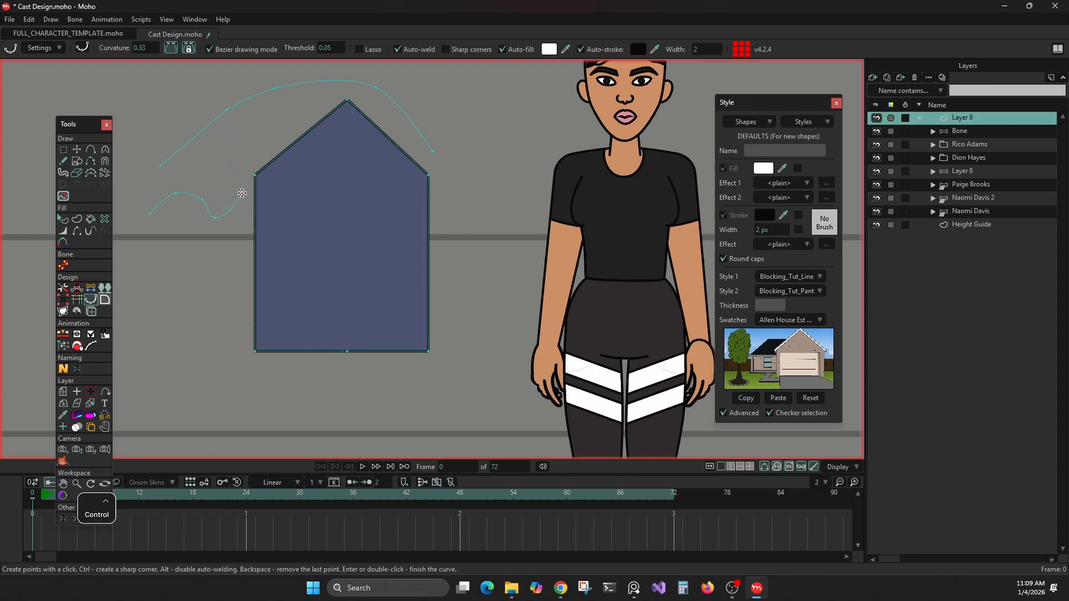
click(222, 166)
click(239, 200)
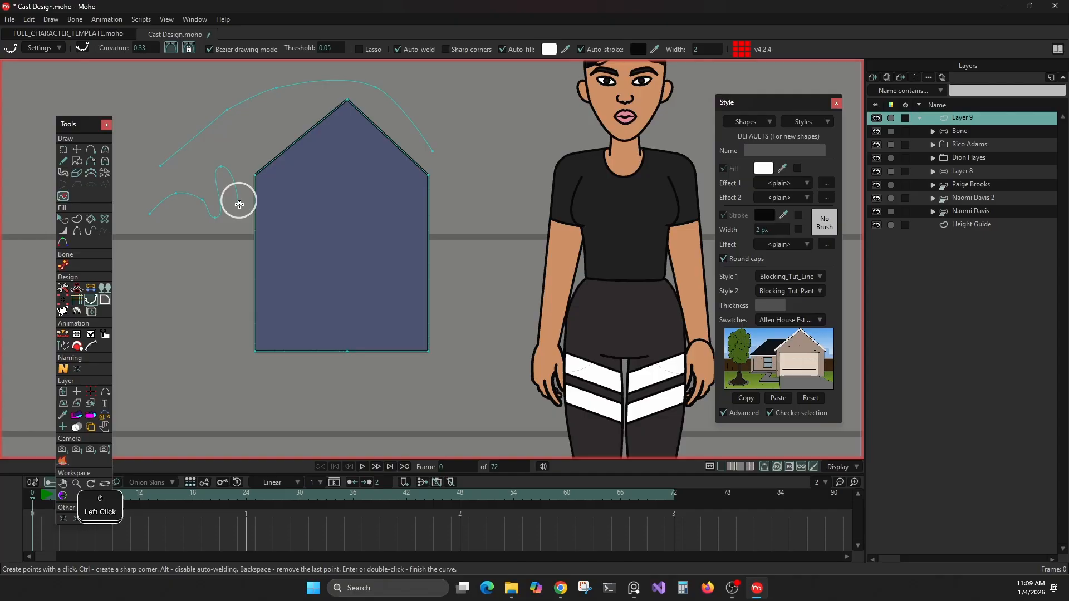
click(210, 274)
click(169, 253)
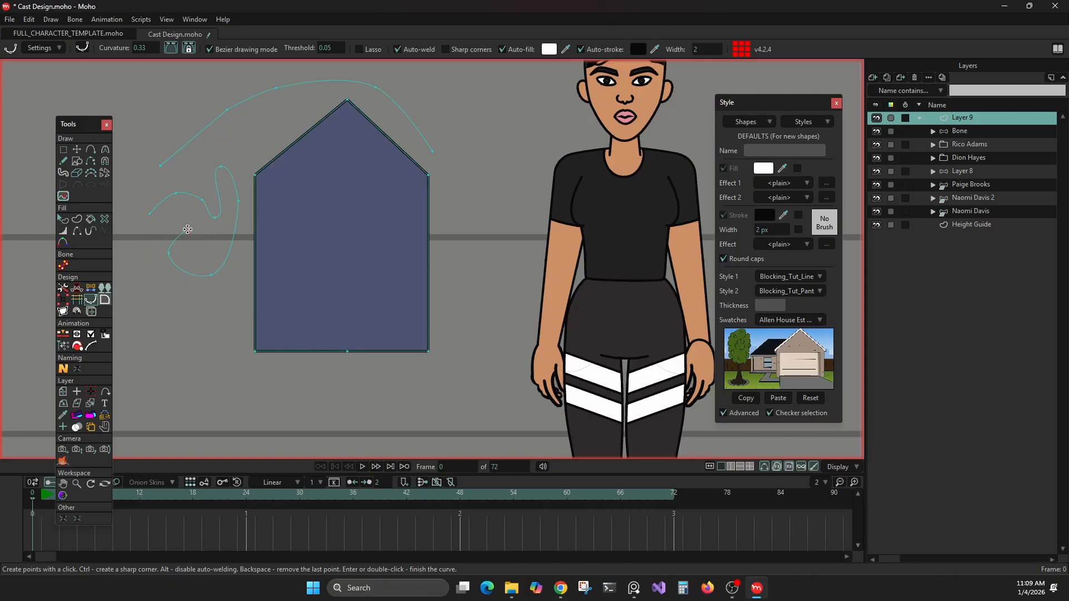
click(185, 230)
click(146, 240)
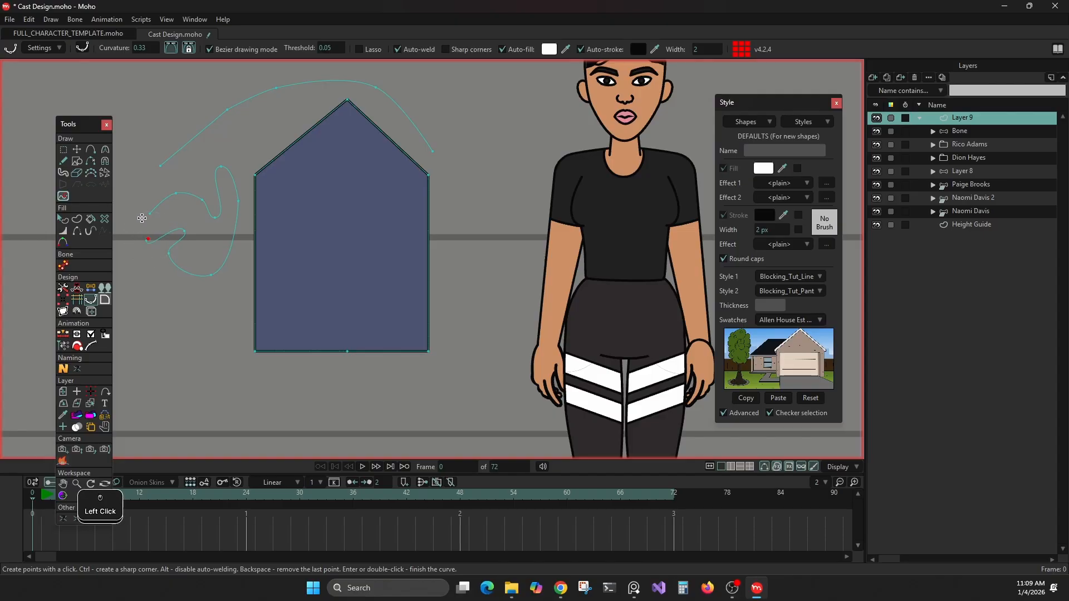
click(149, 212)
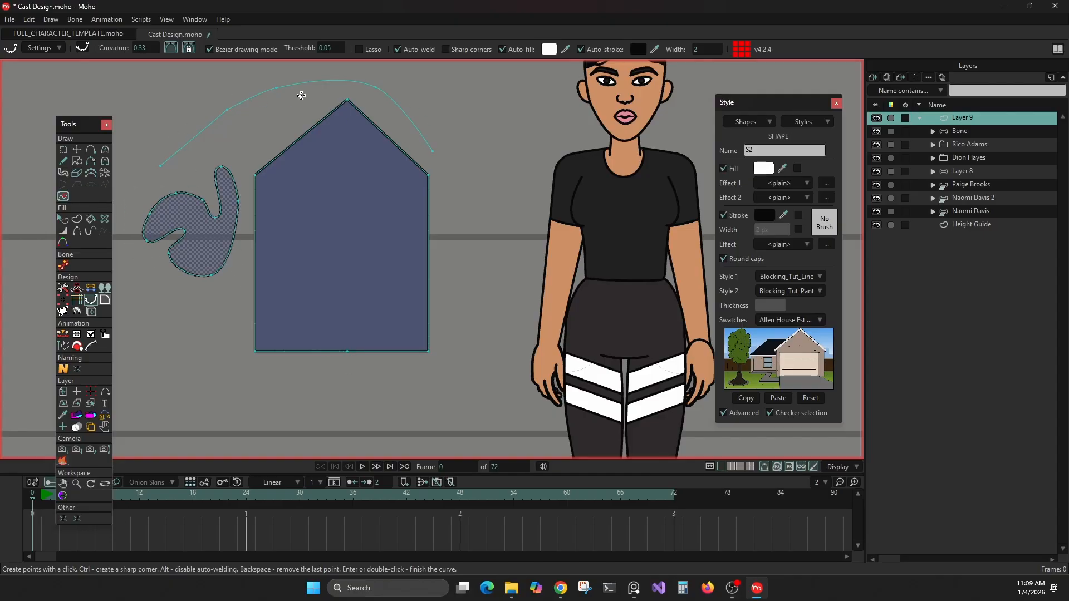
Step: Select all points of the open arched curve above the house shape with Transform Points
click(77, 149)
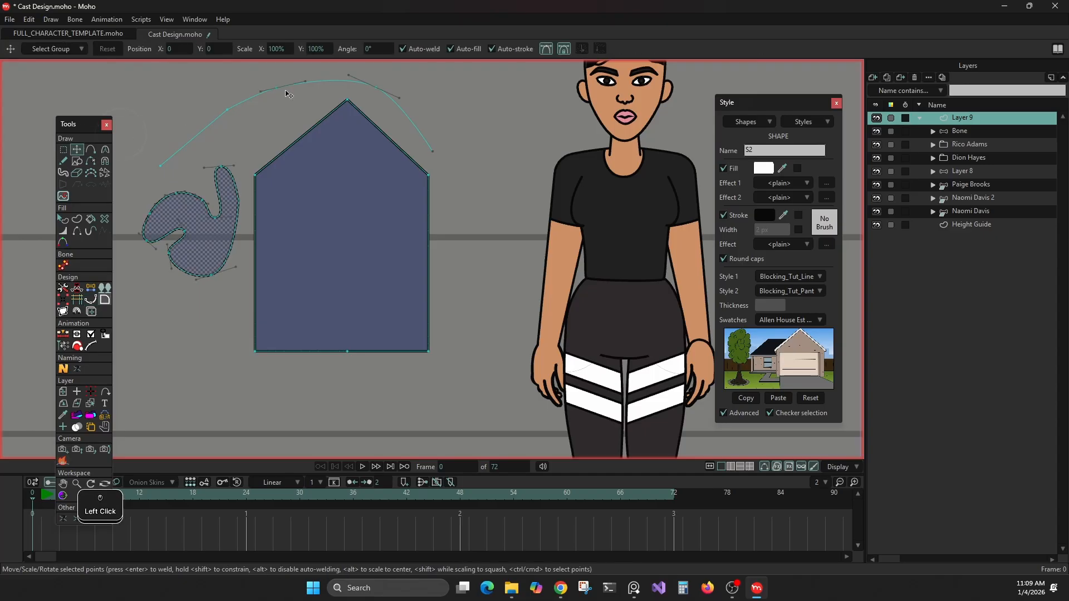
click(295, 84)
double_click(285, 88)
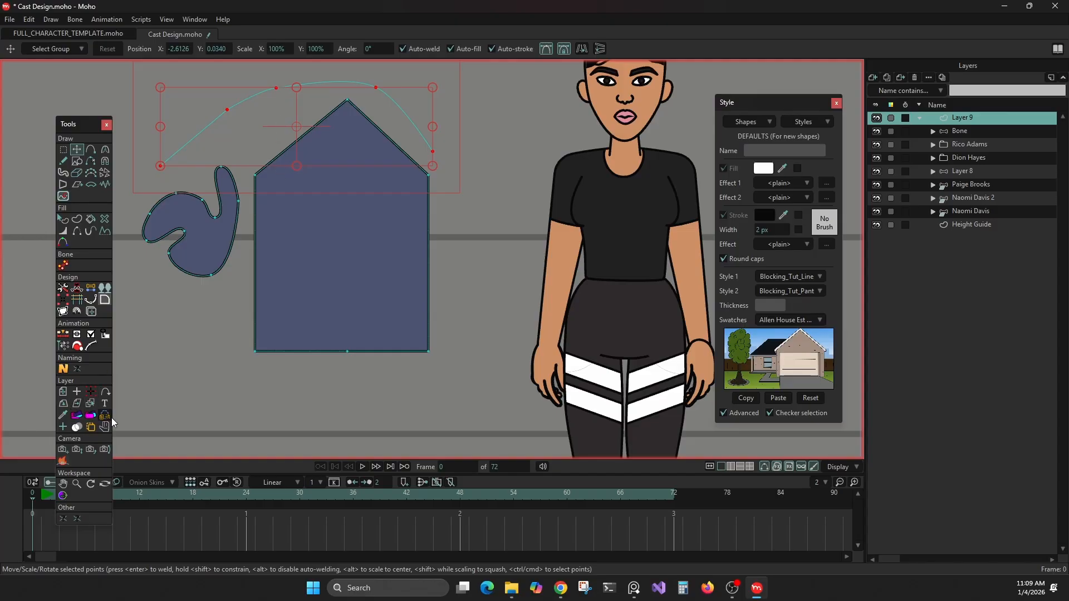
Step: Create a mirrored duplicate of Layer 9 and bring the whole cast and the copy into view
scroll(309, 323, down, 3)
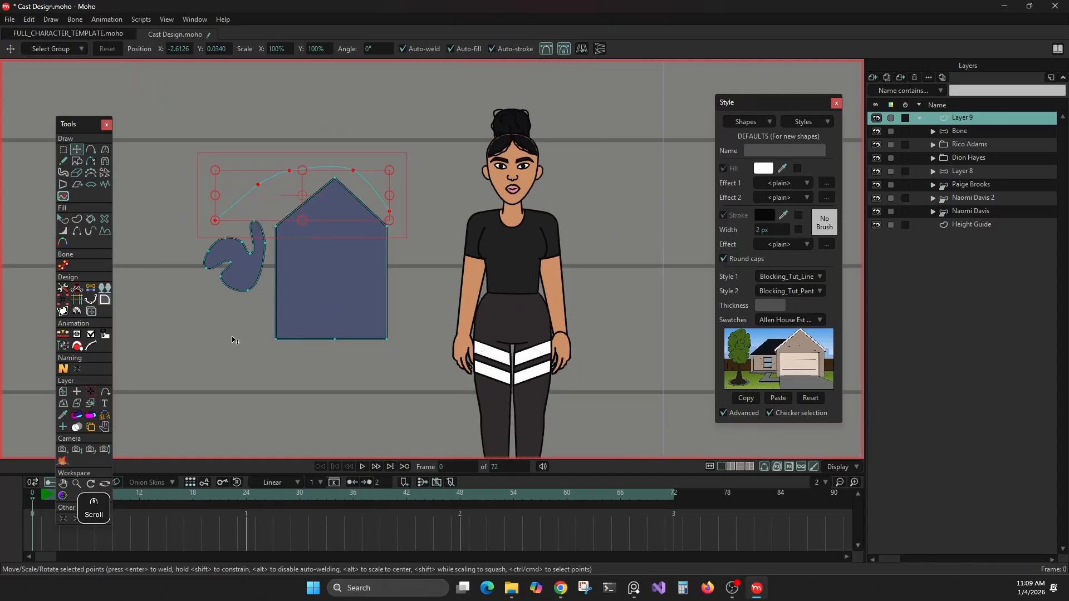
click(101, 415)
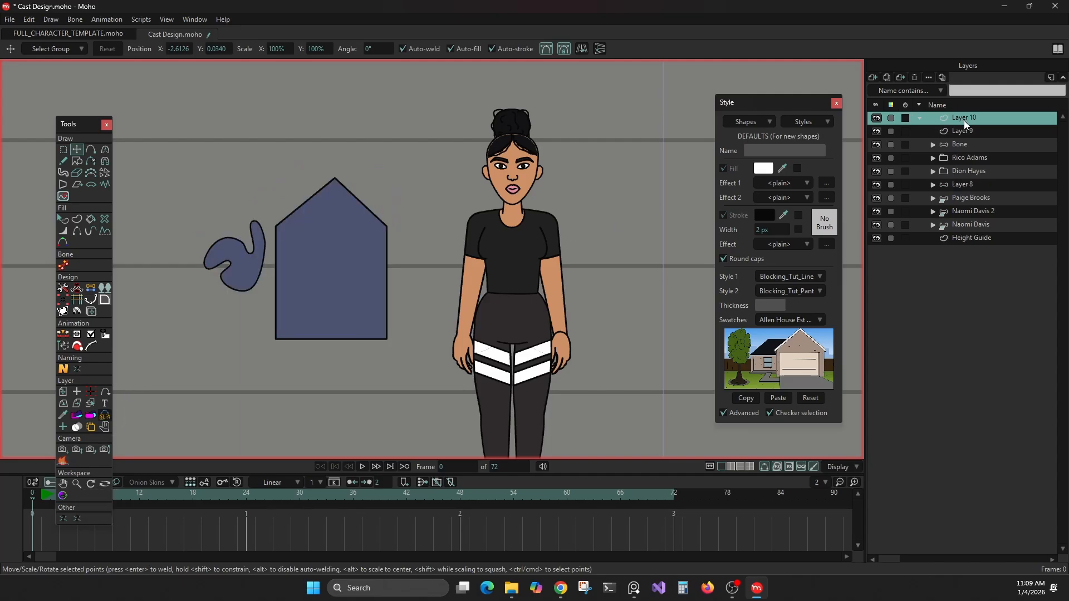
scroll(483, 209, down, 5)
drag(539, 195, 60, 198)
scroll(405, 246, down, 6)
drag(474, 238, 421, 204)
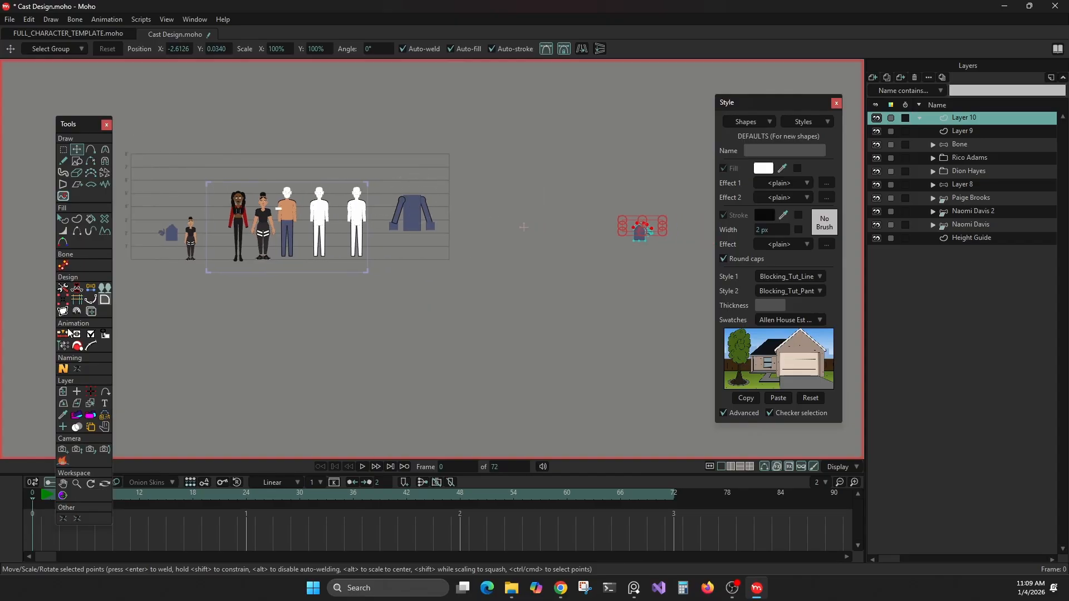
Step: Reset the mirrored layer's position to 0 on all axes with Transform Layer
click(63, 392)
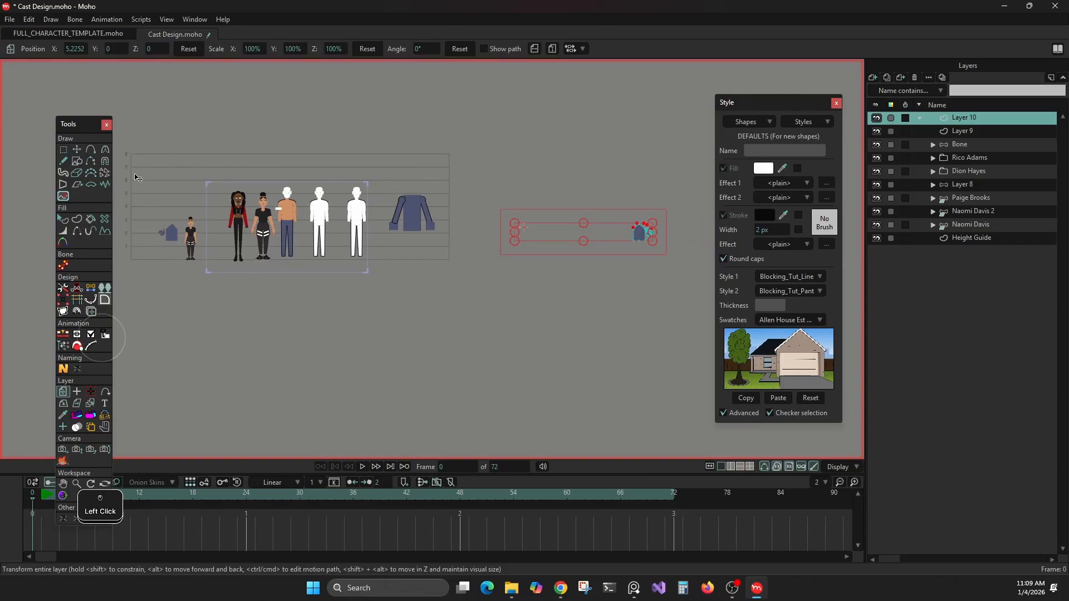
click(188, 49)
scroll(370, 277, up, 4)
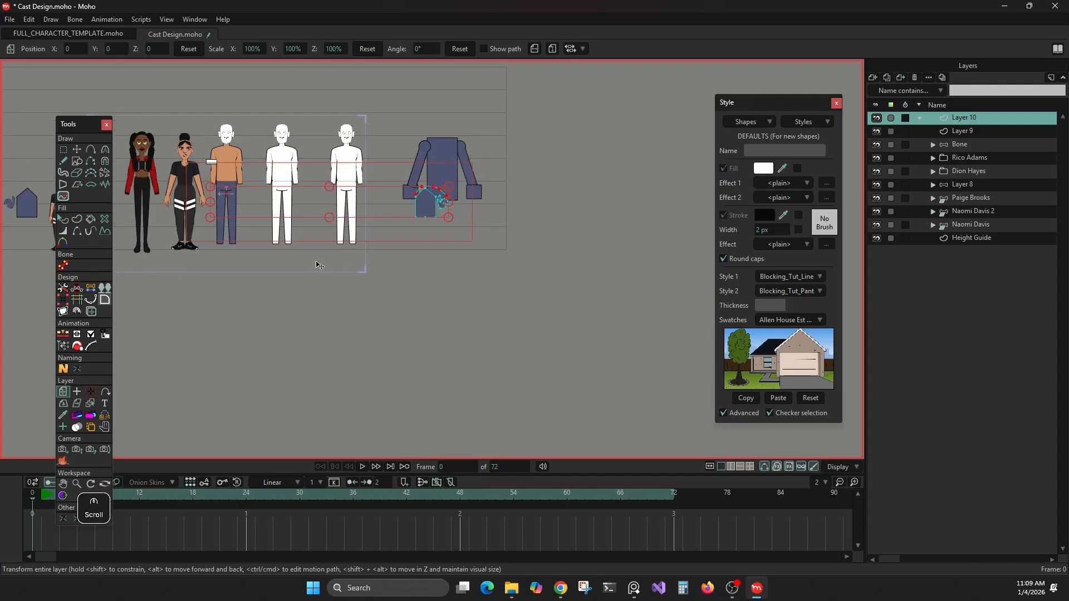
scroll(319, 265, down, 2)
drag(334, 301, 378, 299)
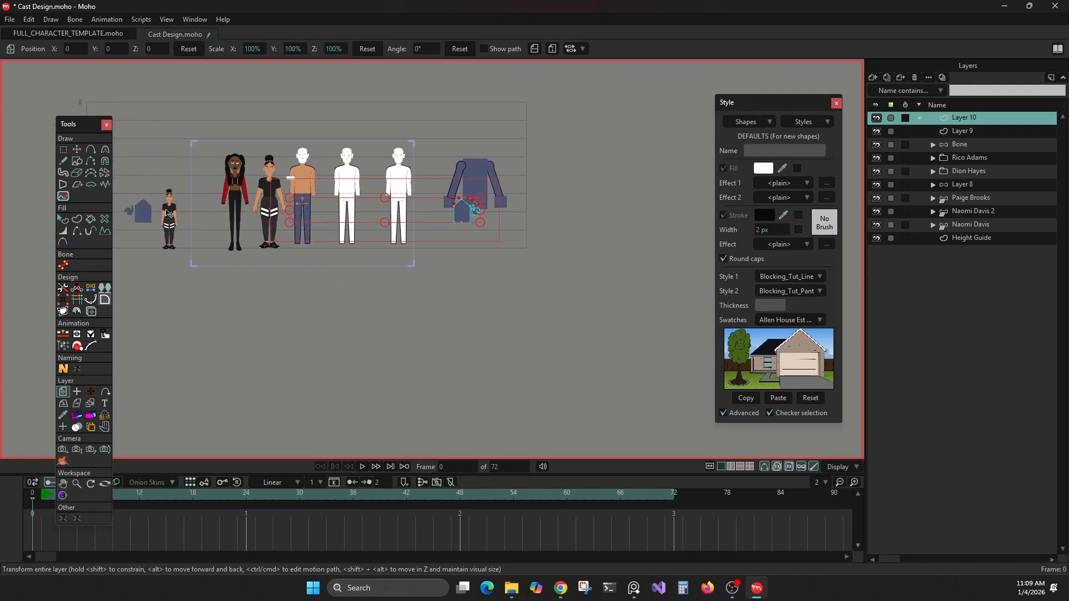